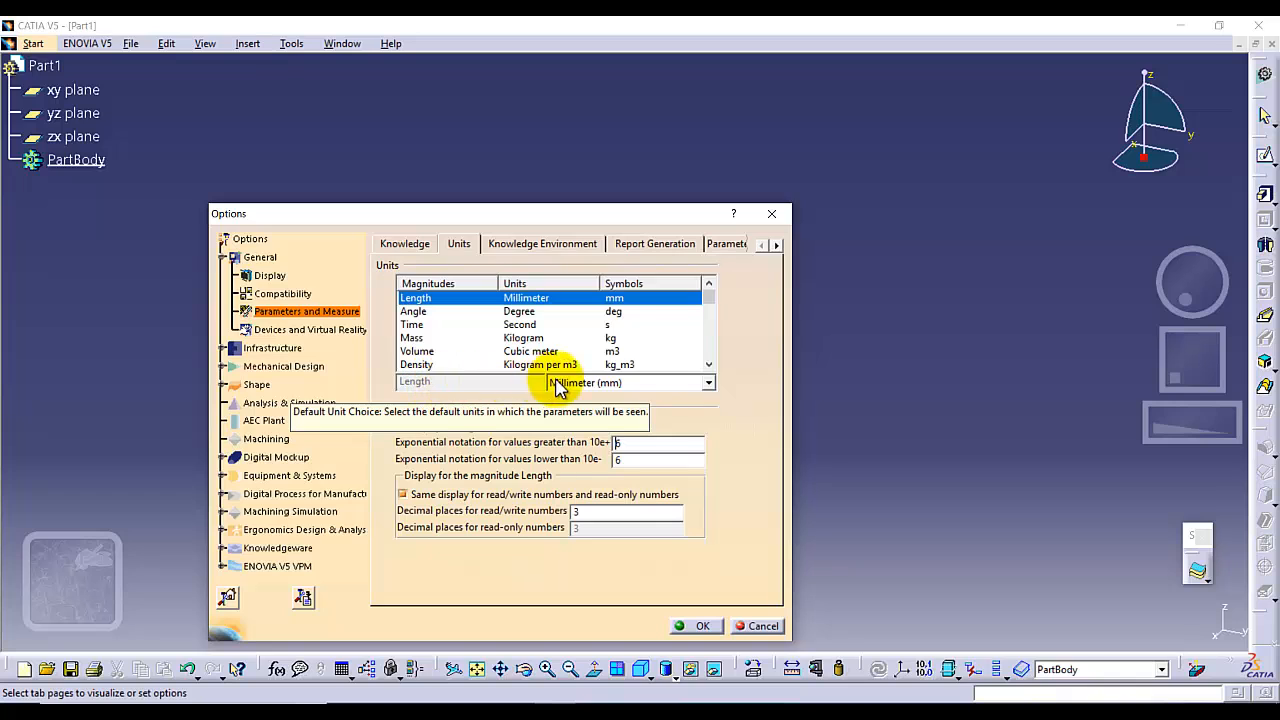
Confirm millimetres as the length unit in the options and start a sketch on the zx plane.
left_click(685, 623)
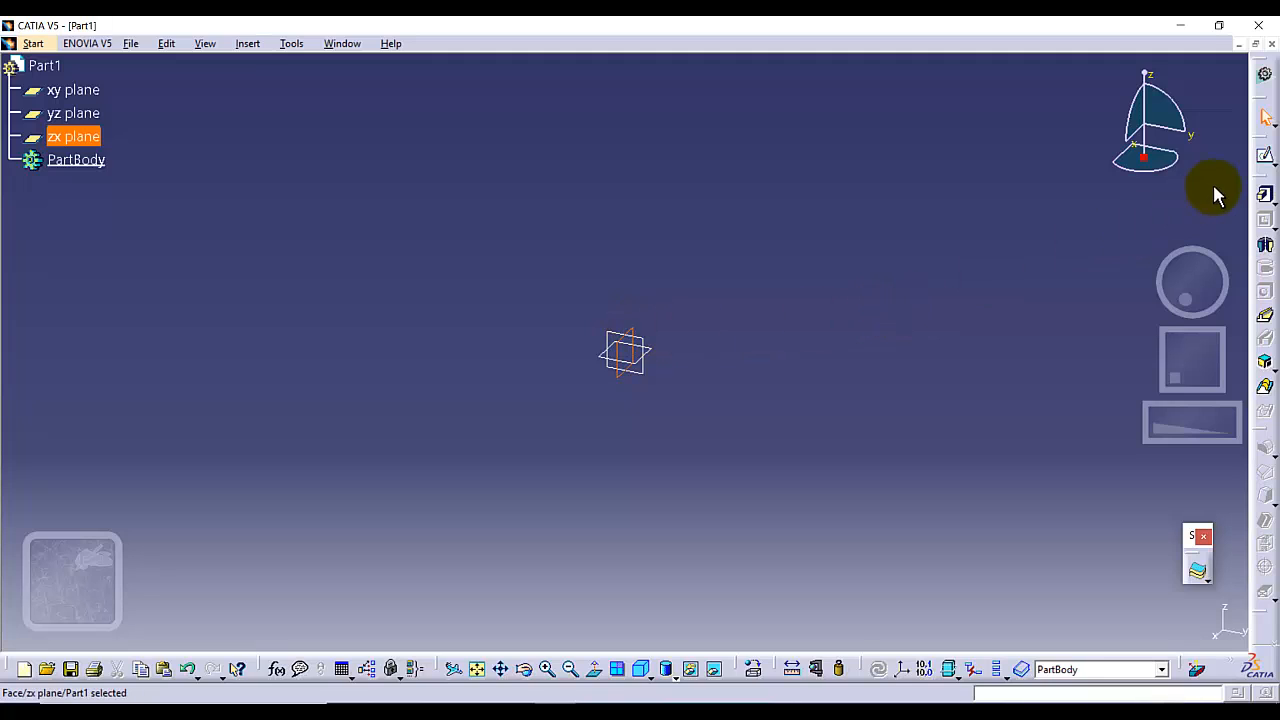
left_click(1265, 155)
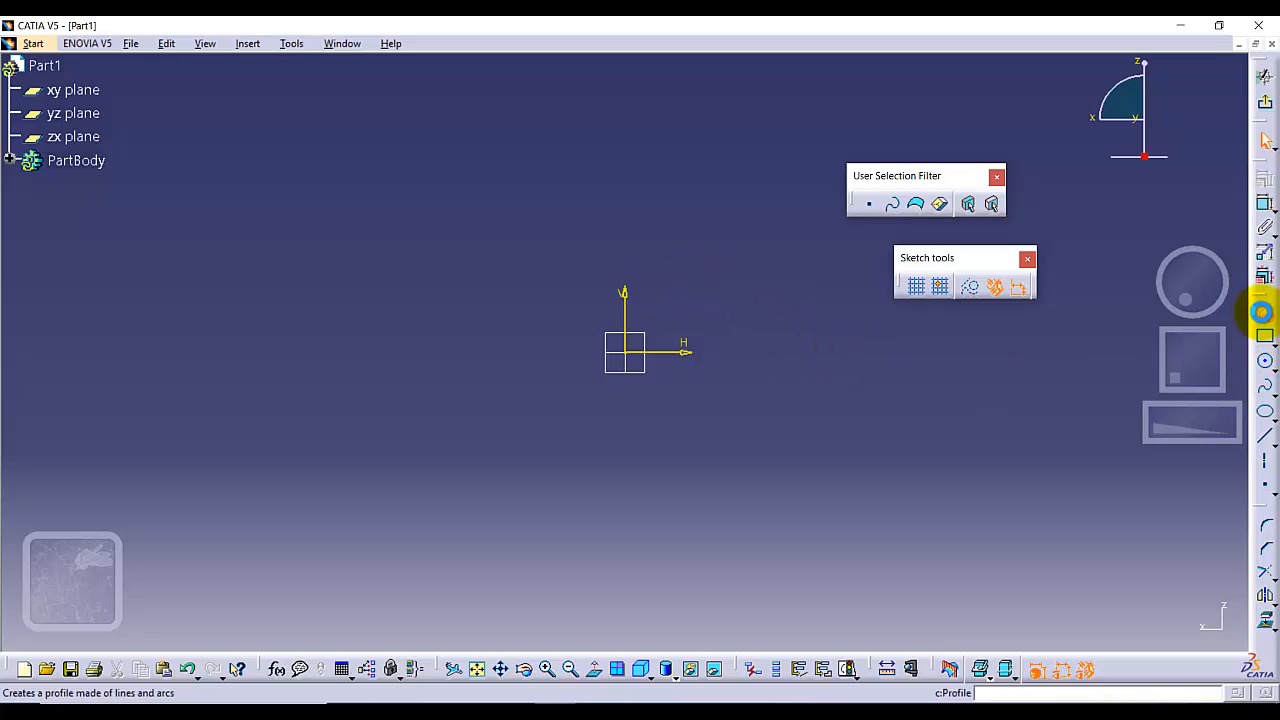
Sketch a closed T-shaped profile starting at the origin, about 165 mm wide and 50 mm high, with a stem about 109 mm wide.
left_click(1266, 318)
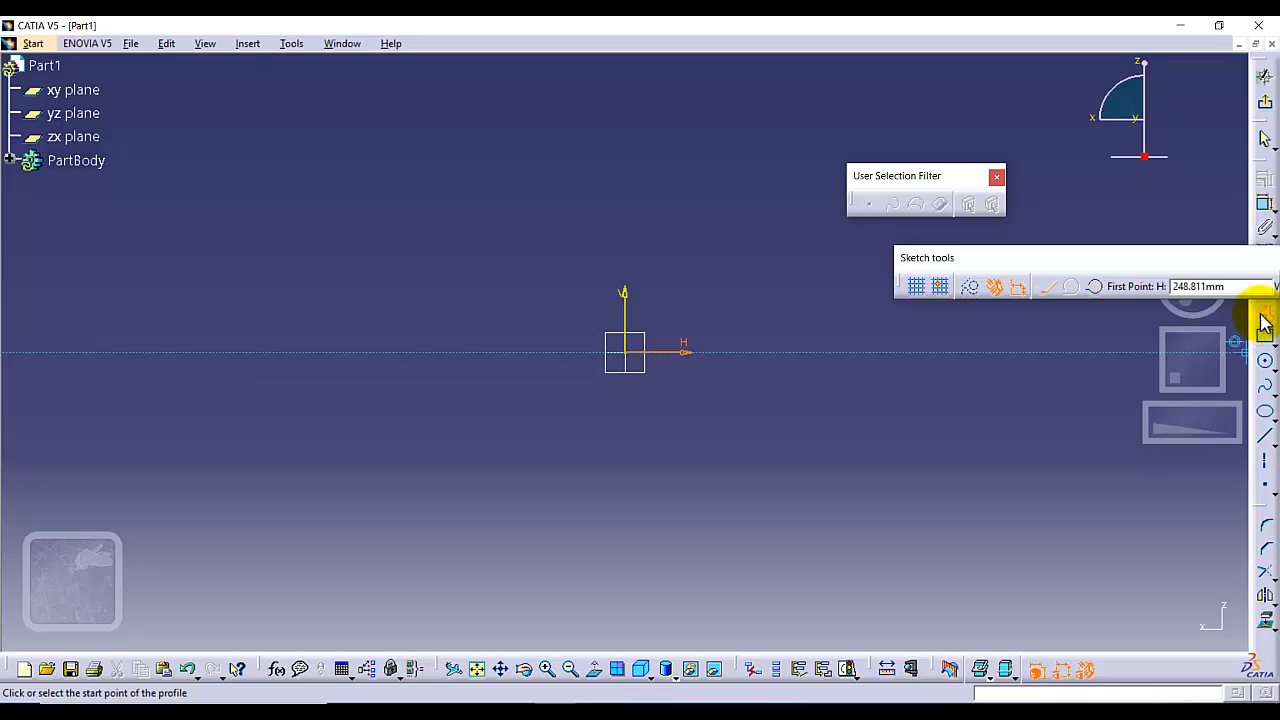
left_click(634, 355)
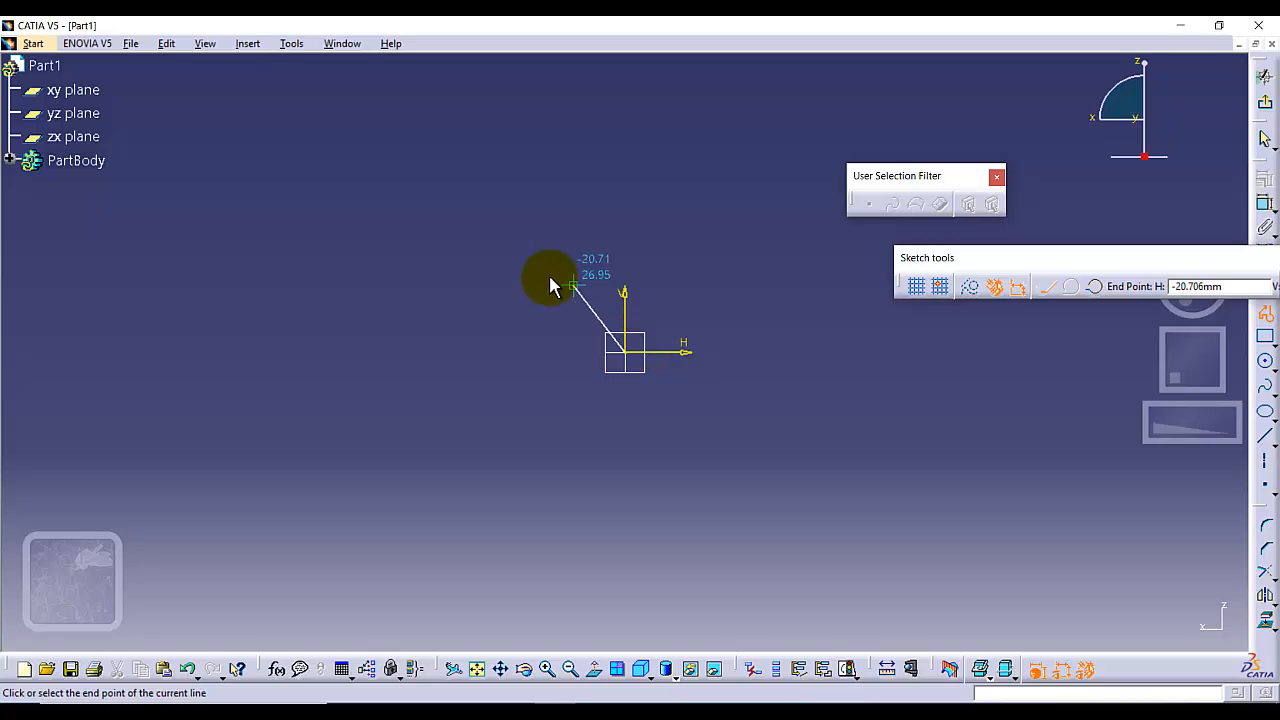
left_click(472, 352)
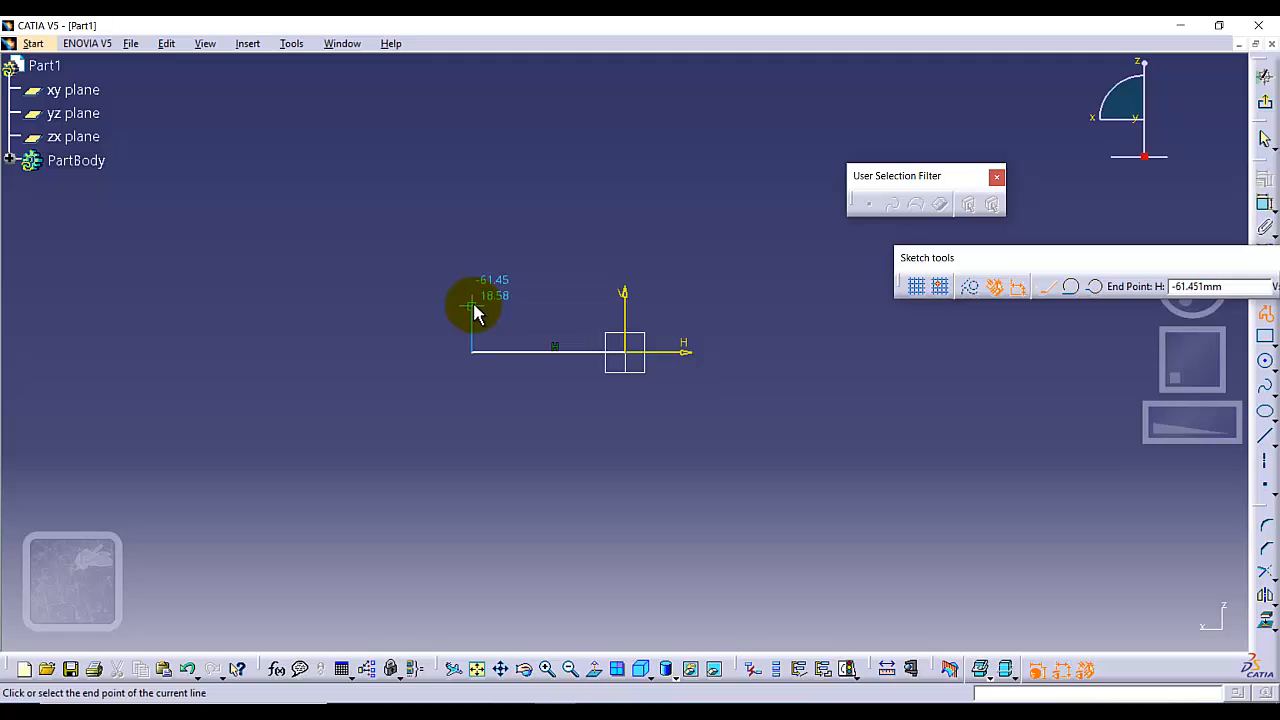
left_click(472, 306)
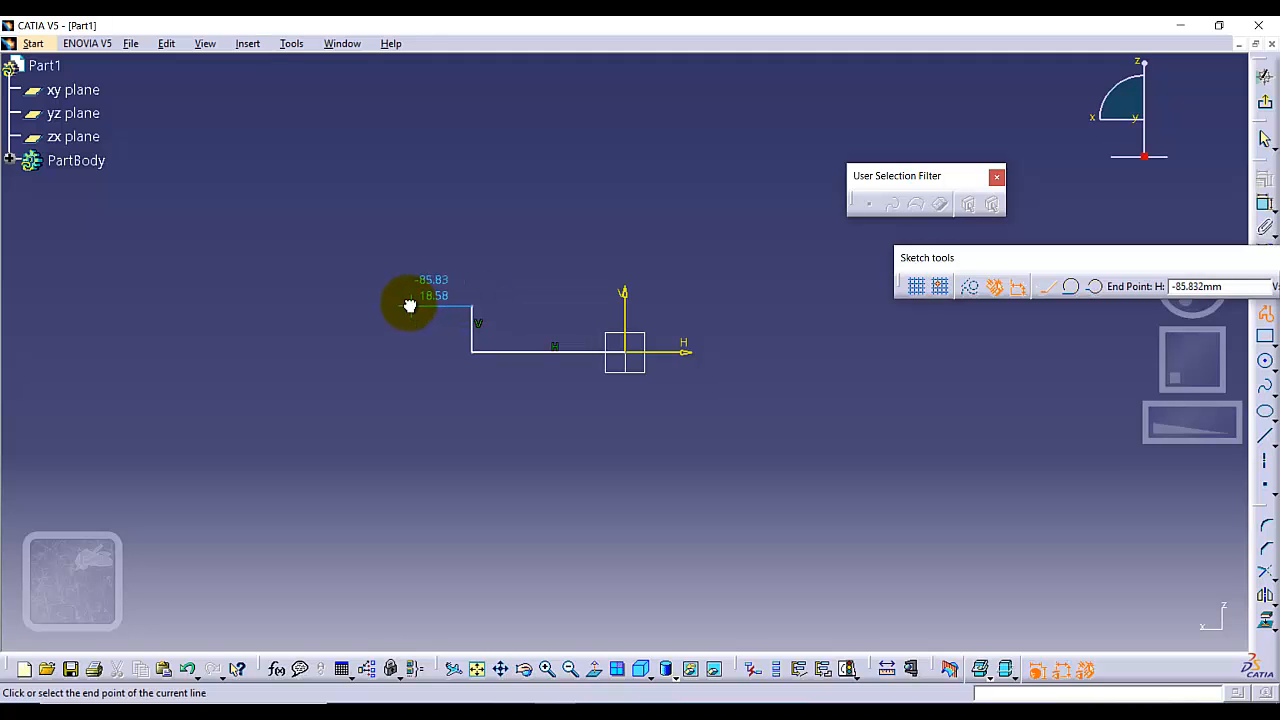
left_click(410, 306)
left_click(410, 228)
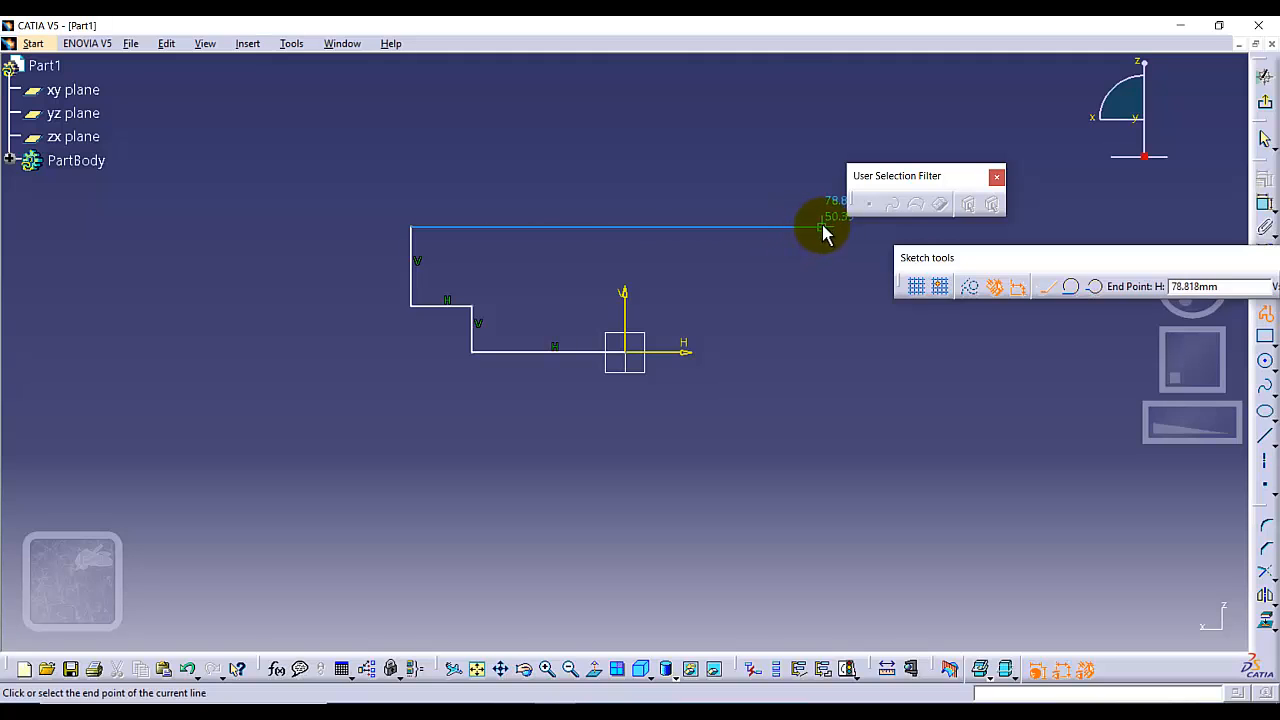
left_click(822, 228)
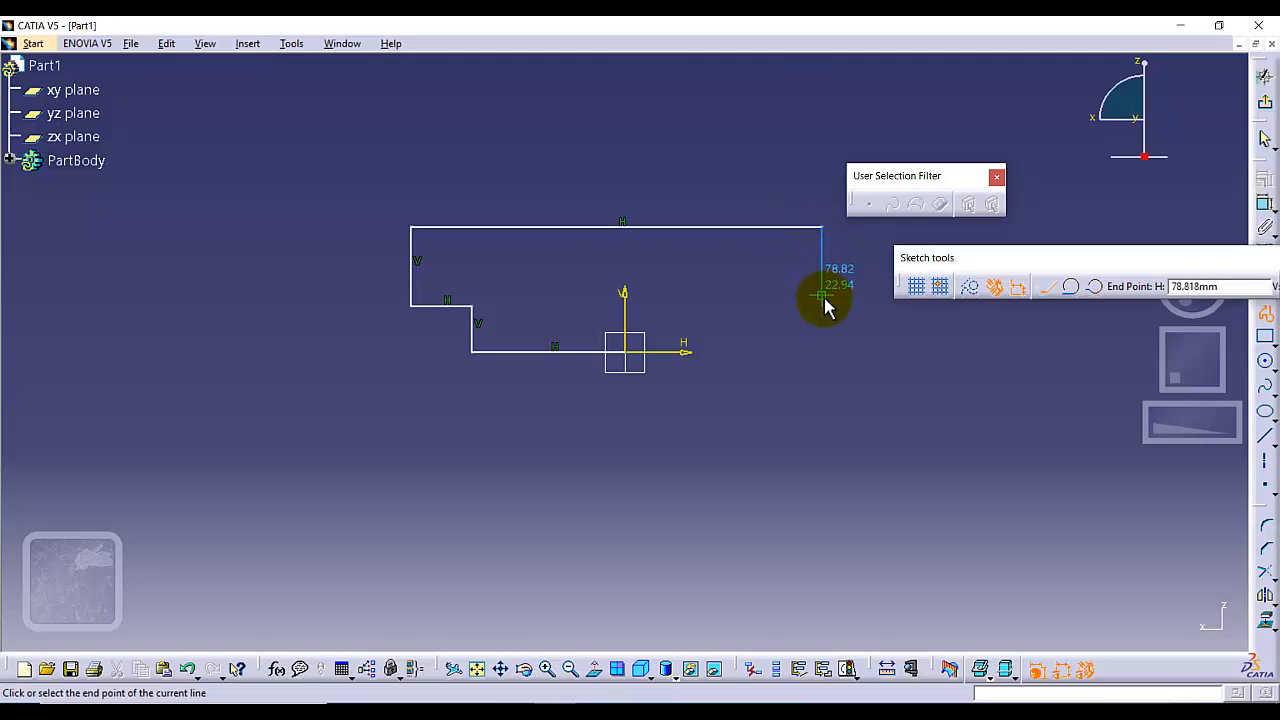
left_click(822, 298)
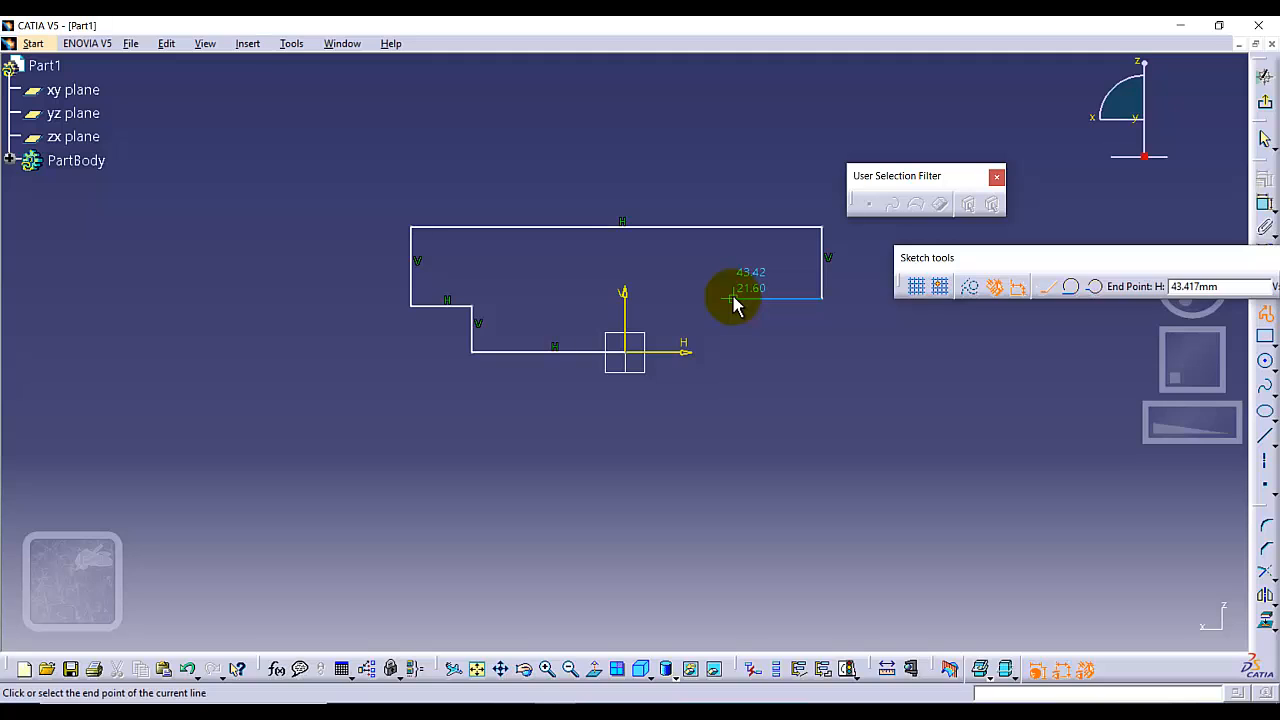
left_click(743, 298)
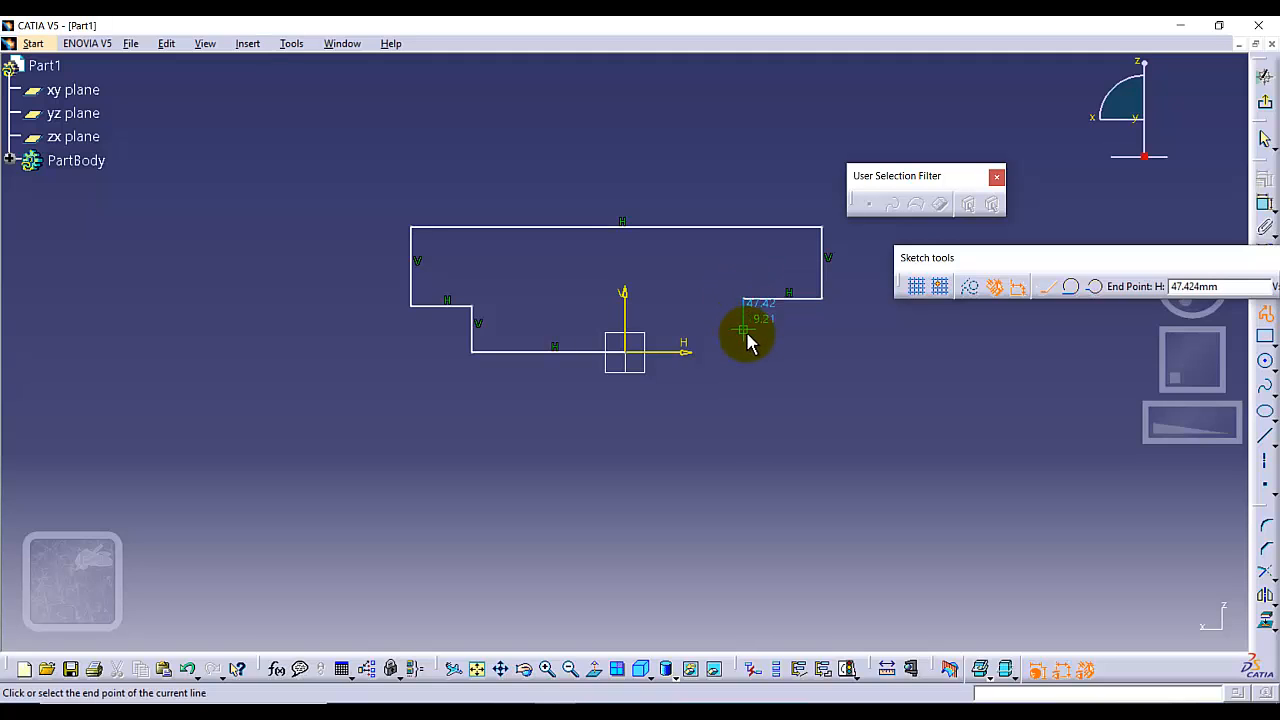
left_click(745, 351)
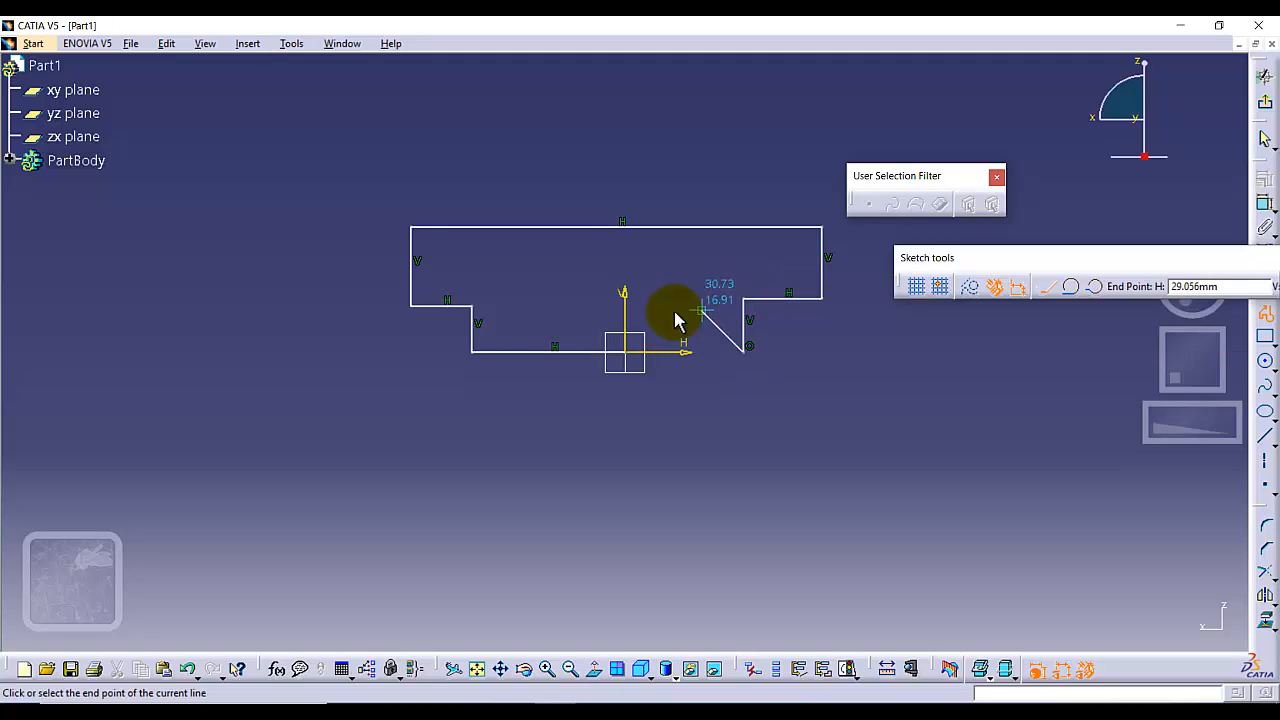
left_click(622, 351)
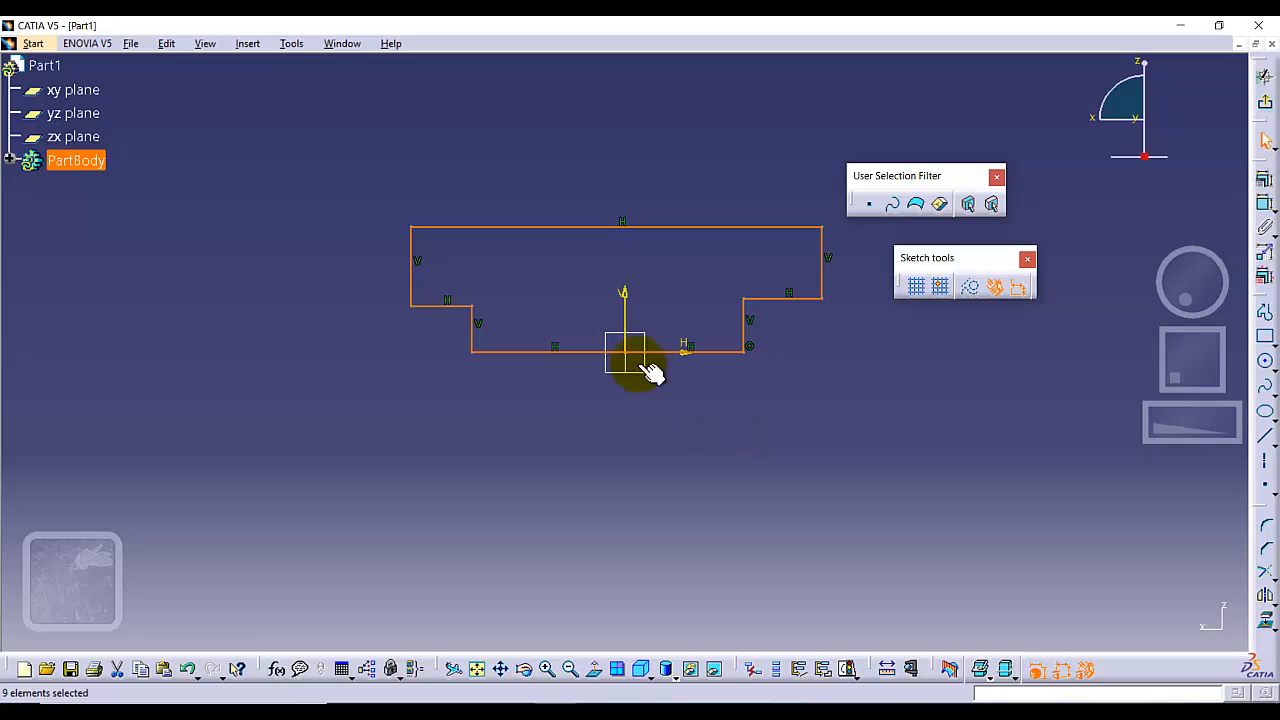
left_click(628, 427)
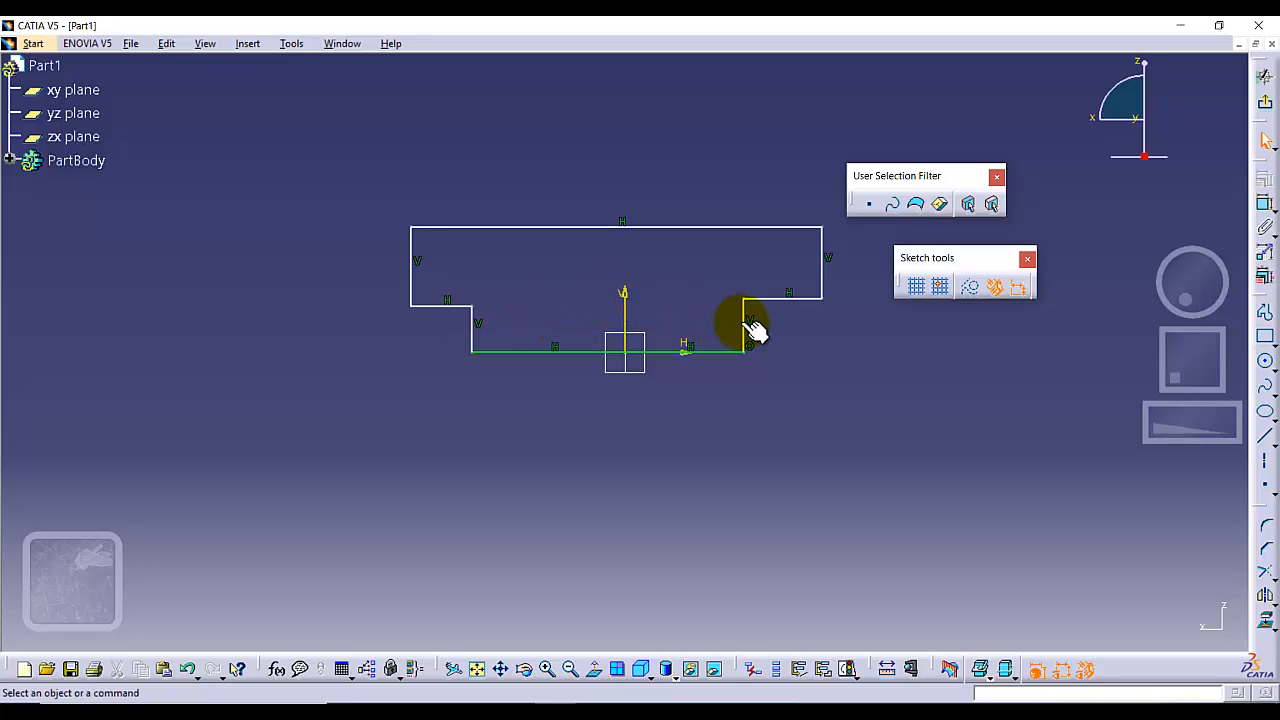
Constrain the two vertical sides of the T-profile's stem to be symmetric about the vertical axis.
left_click(478, 332)
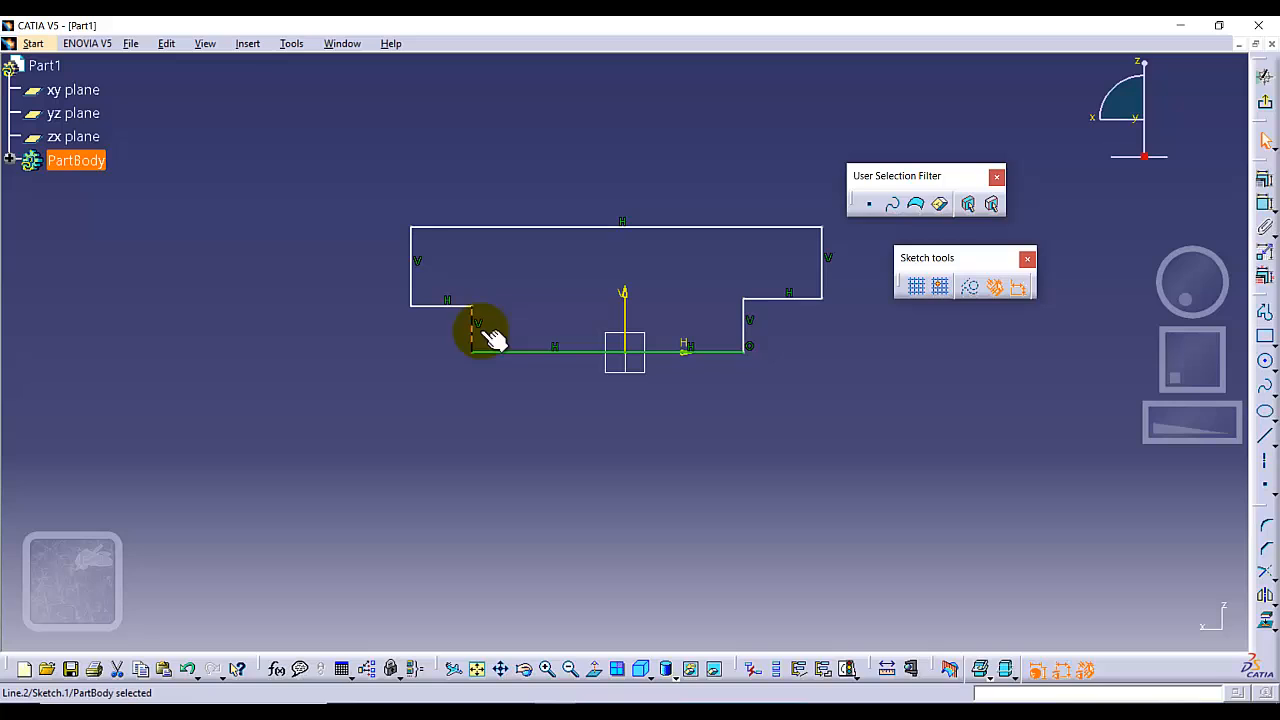
left_click(745, 318)
left_click(564, 315)
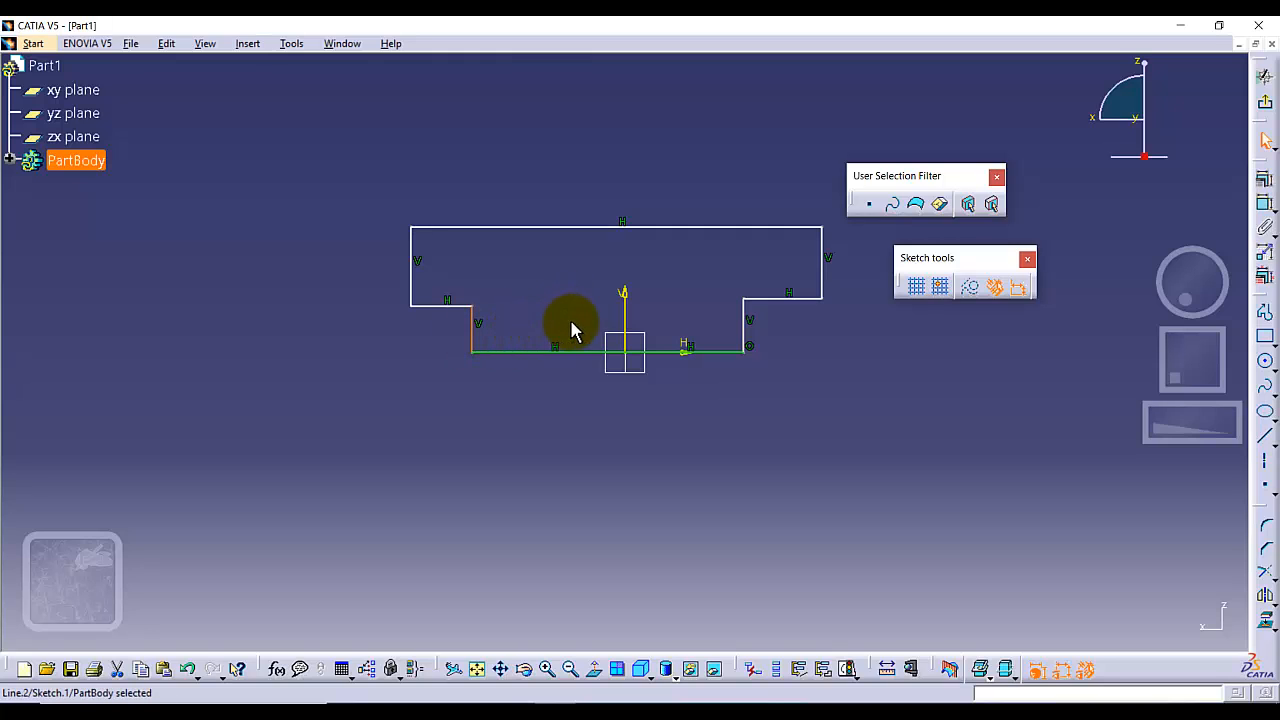
left_click(744, 316, "ctrl")
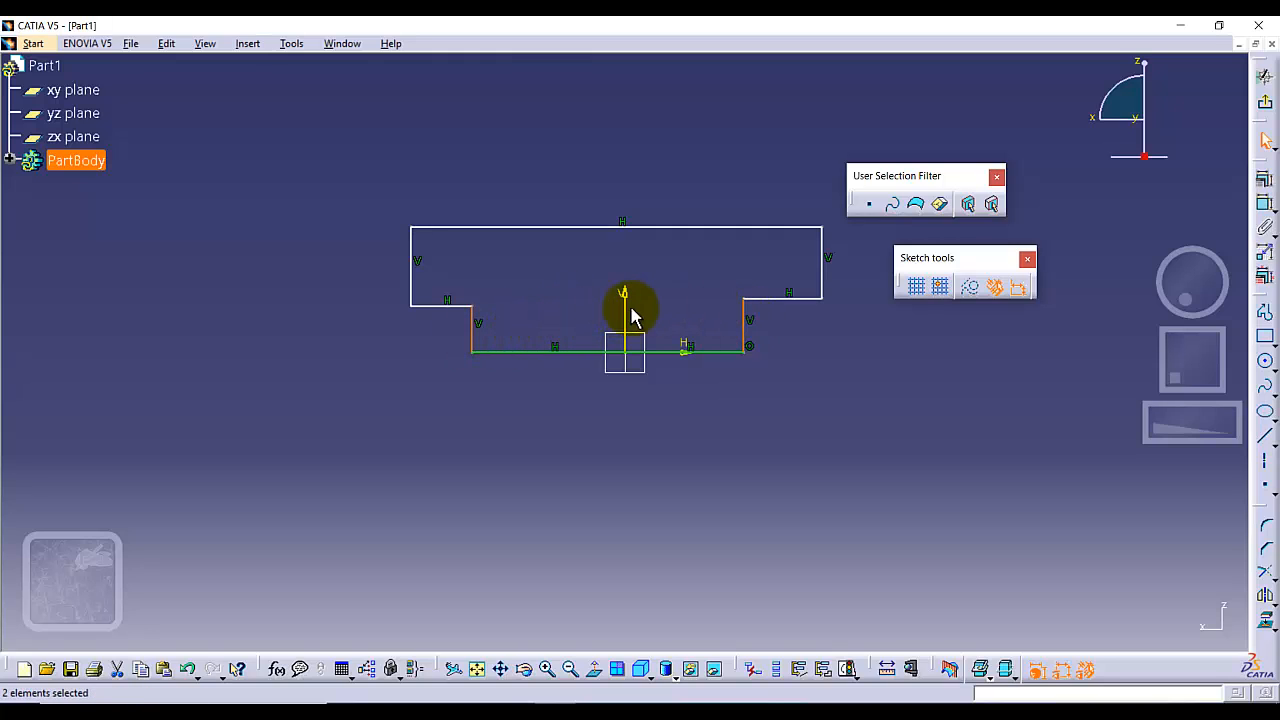
left_click(624, 308, "ctrl")
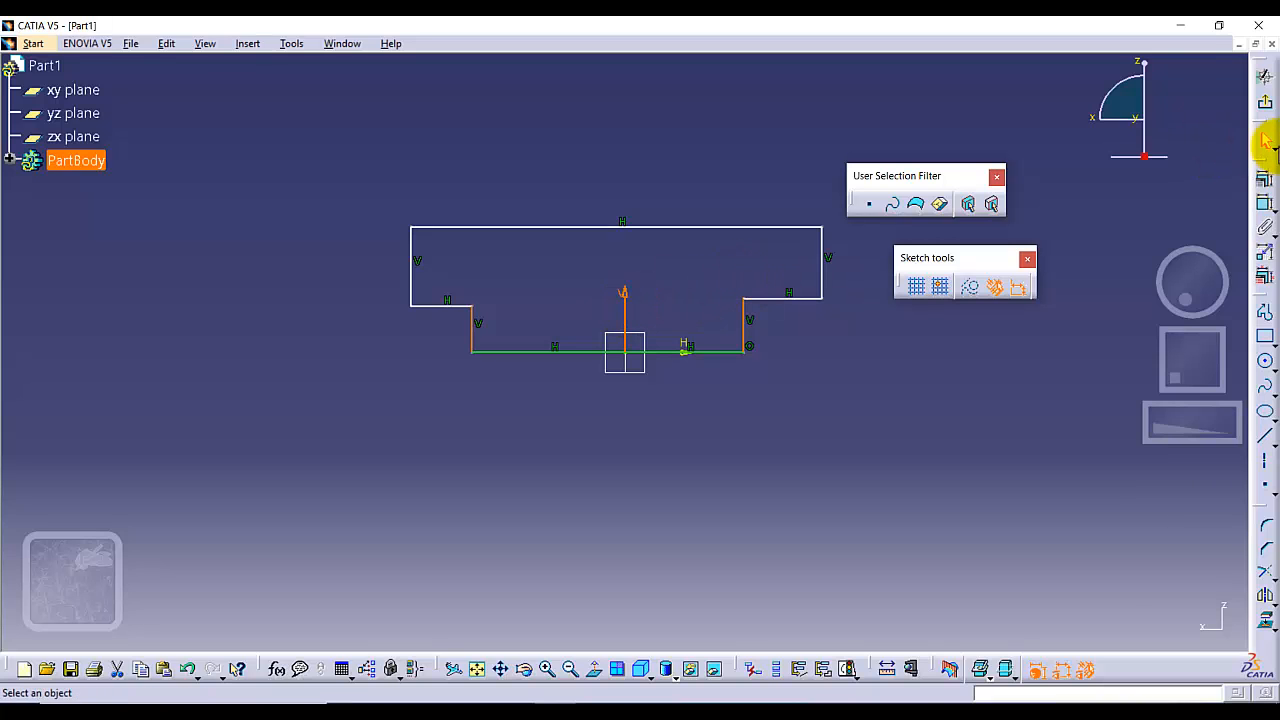
left_click(1266, 180)
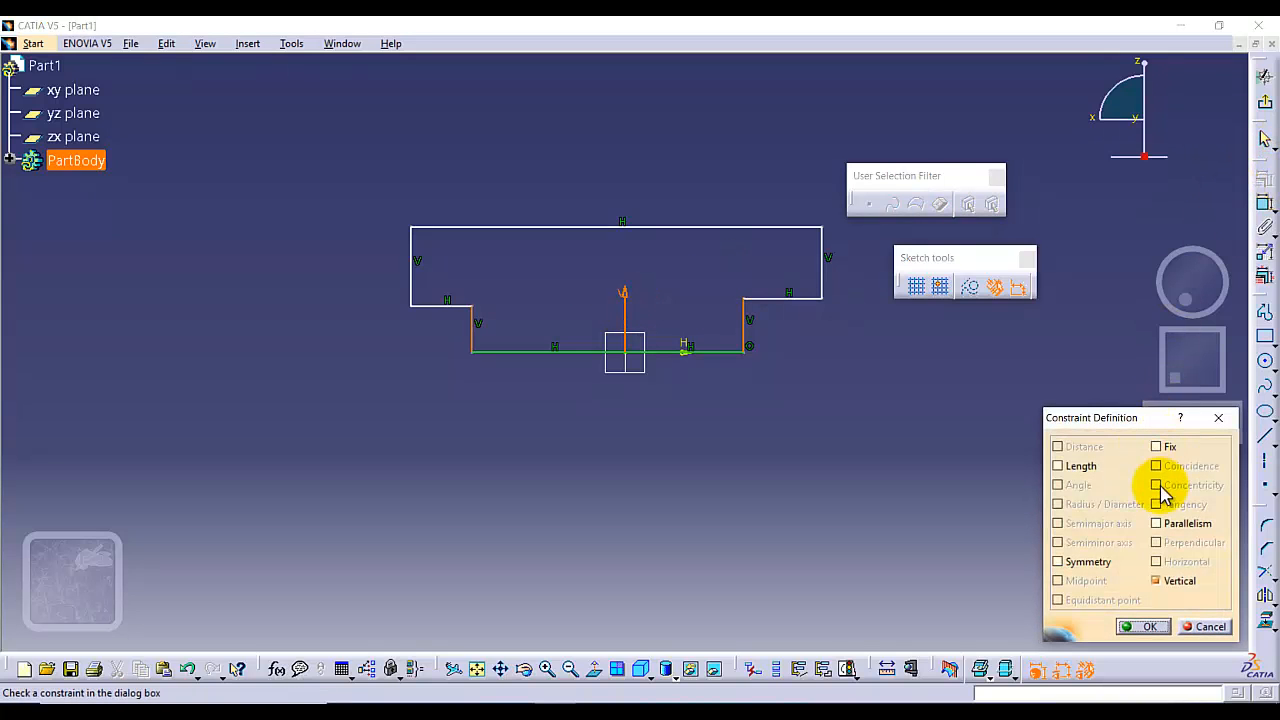
left_click(1059, 565)
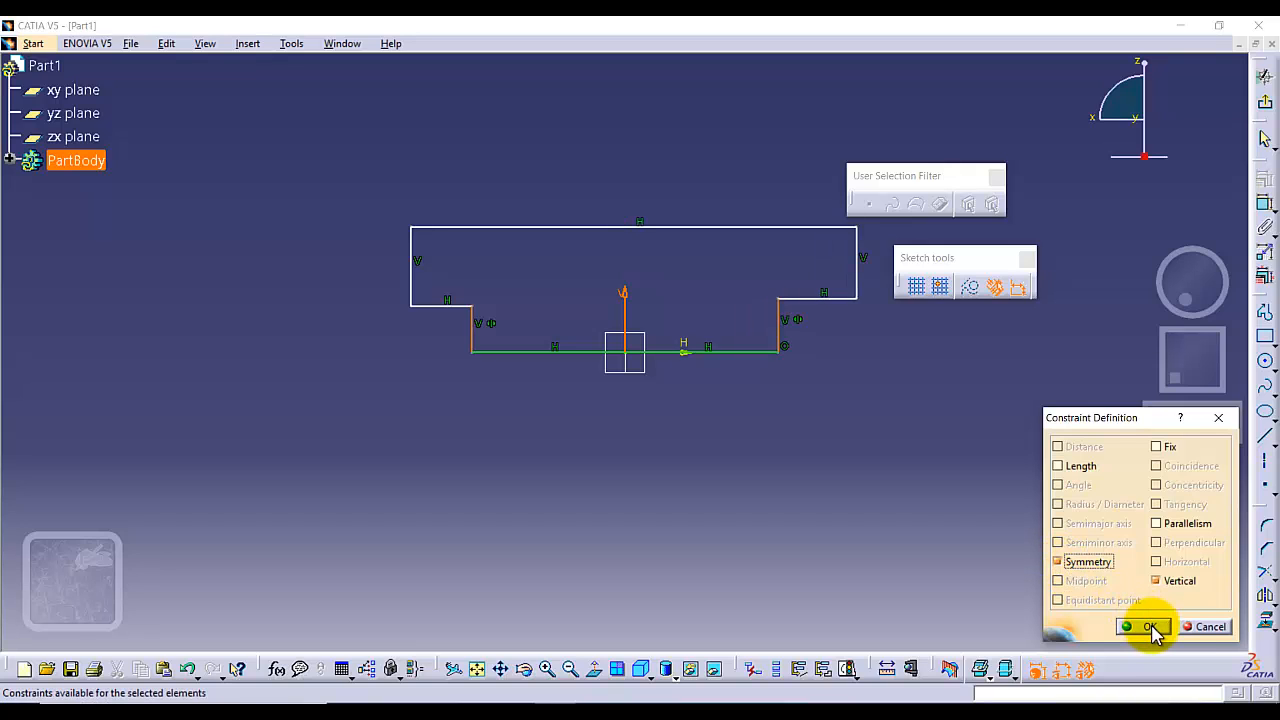
left_click(1150, 627)
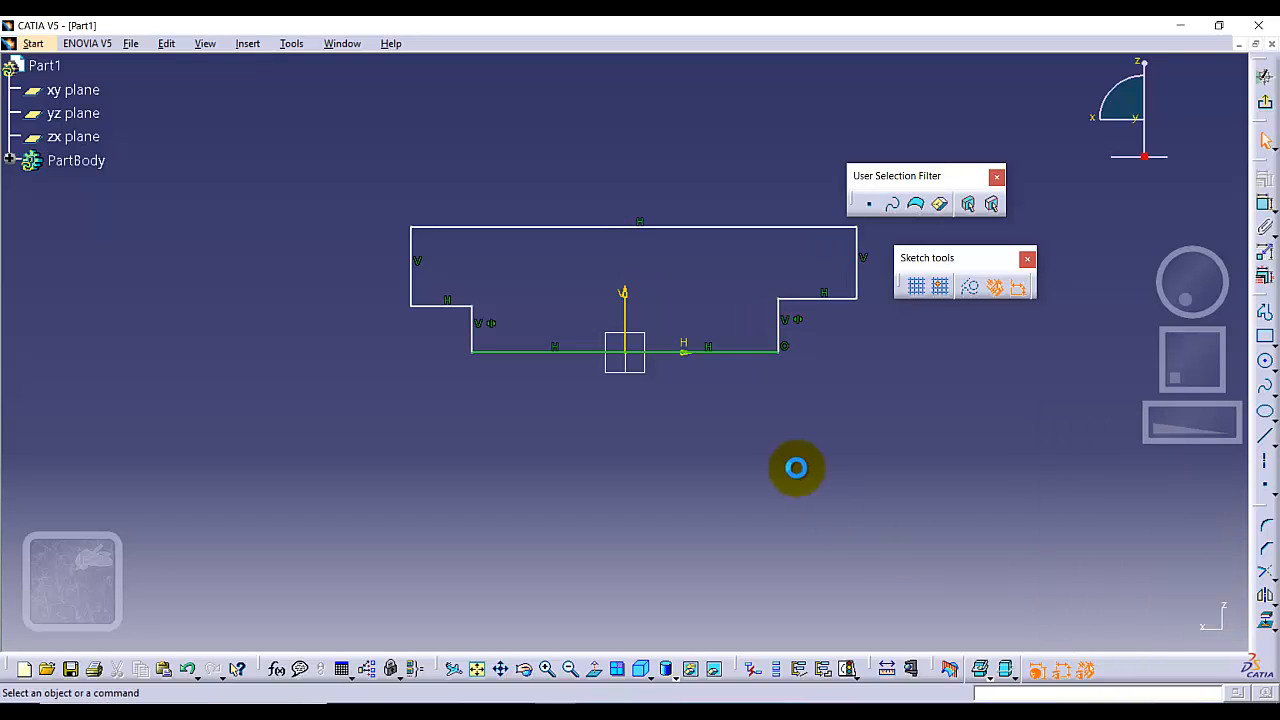
Apply a symmetry constraint to the two outer vertical edges of the profile about the vertical axis.
left_click(413, 270)
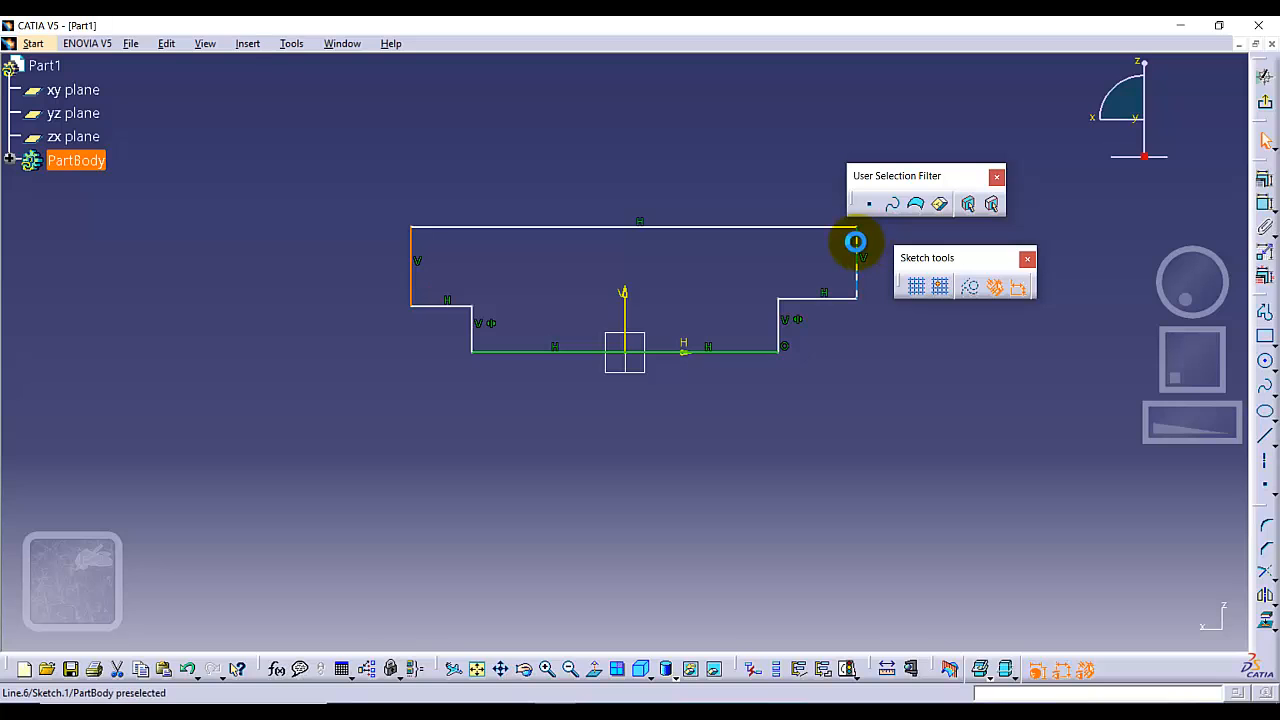
left_click(855, 241, "ctrl")
left_click(624, 308, "ctrl")
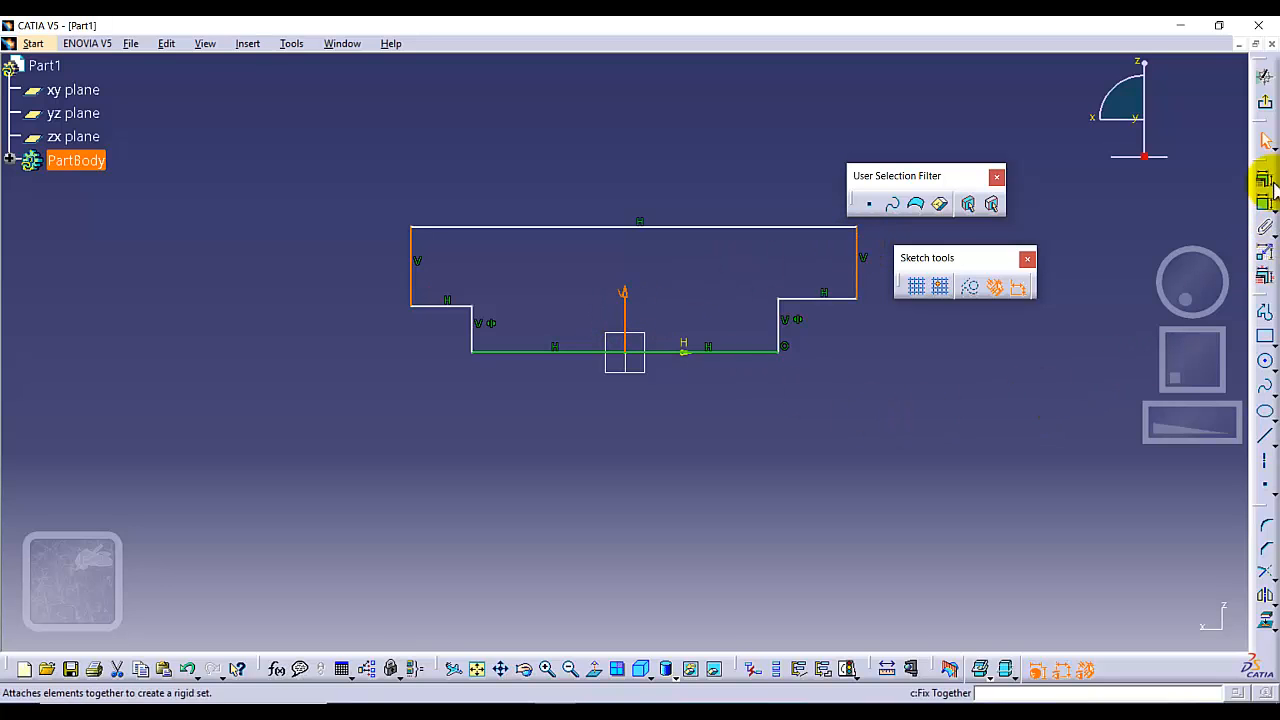
left_click(1263, 178)
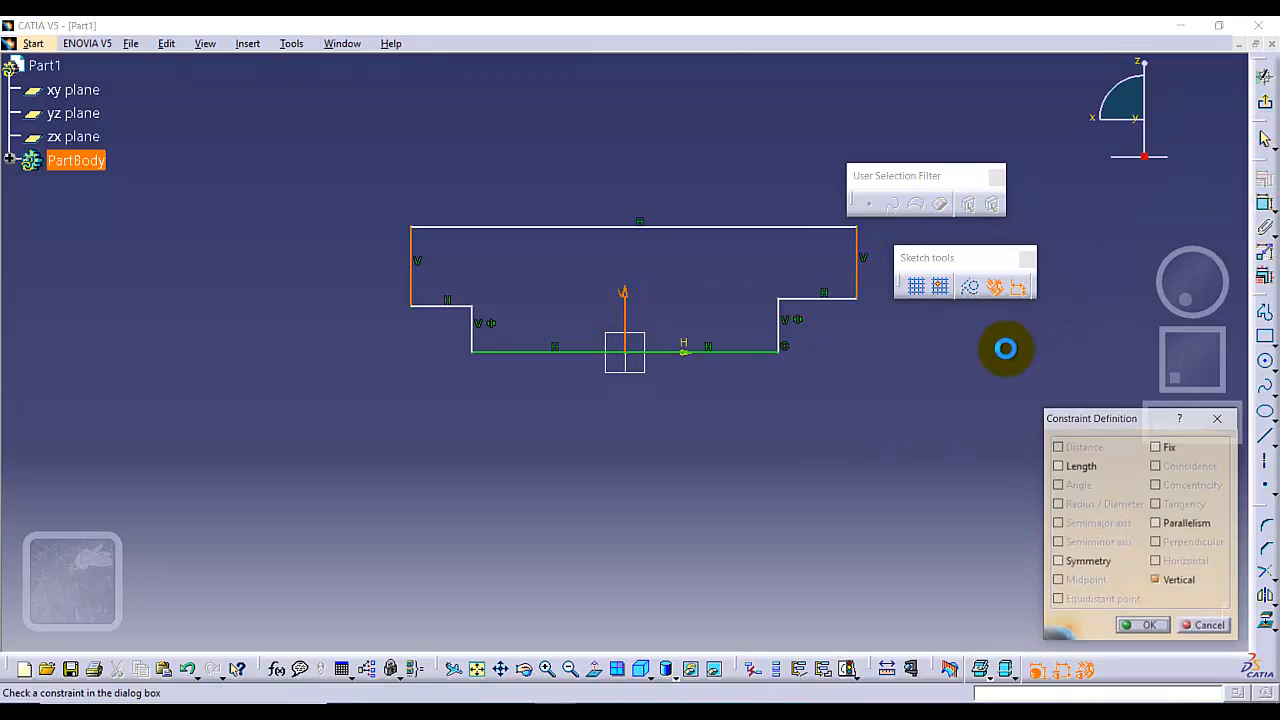
left_click(1058, 563)
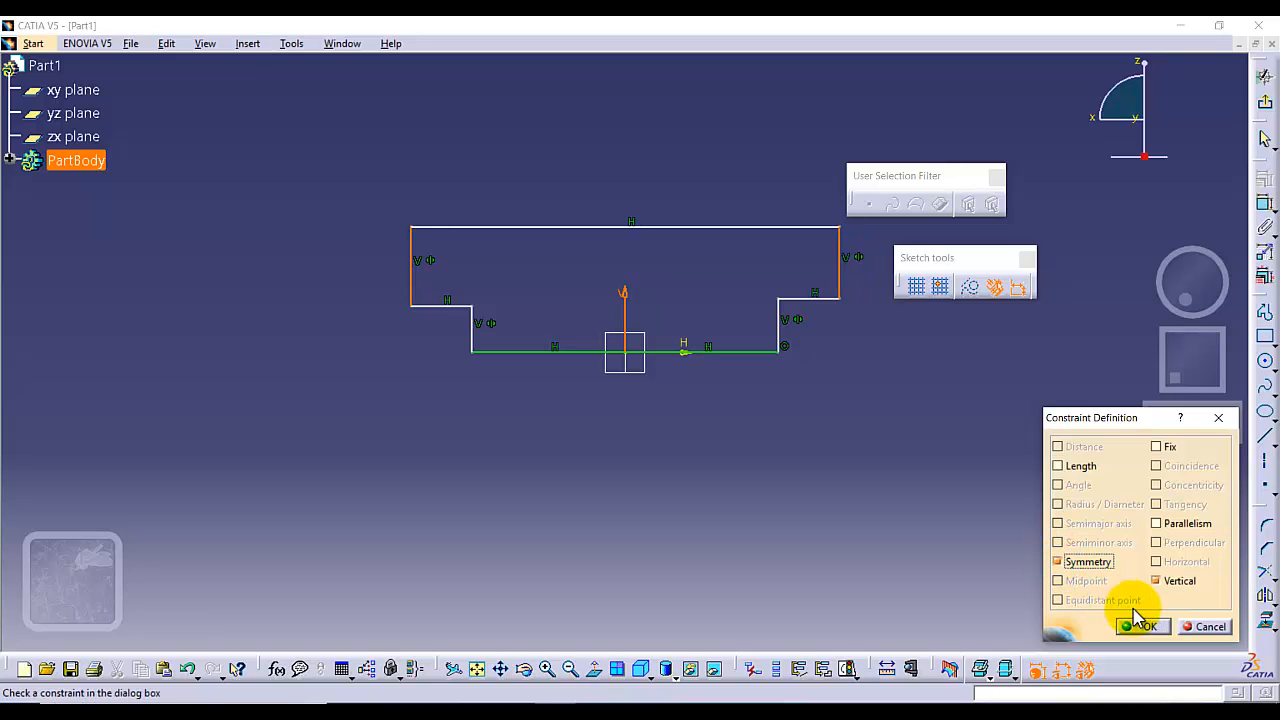
left_click(1142, 626)
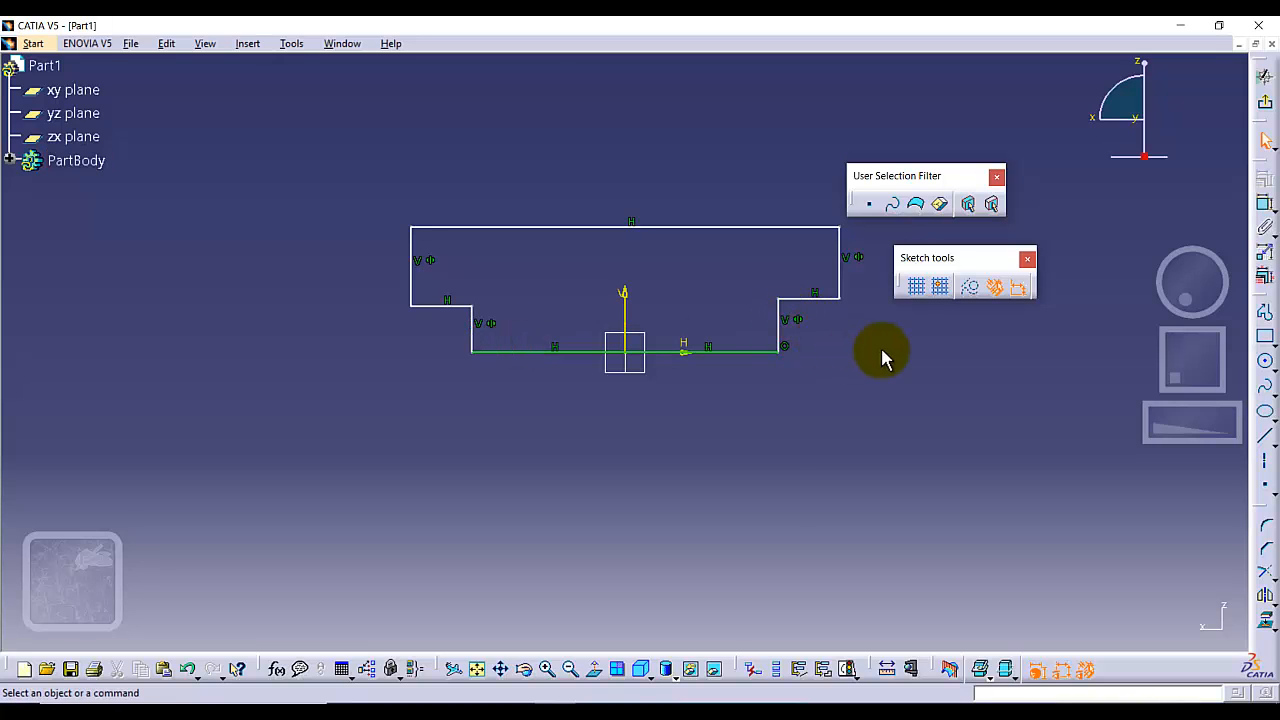
Dimension the width between the stem's two vertical sides below the profile and set it to 36 mm.
left_click(1264, 204)
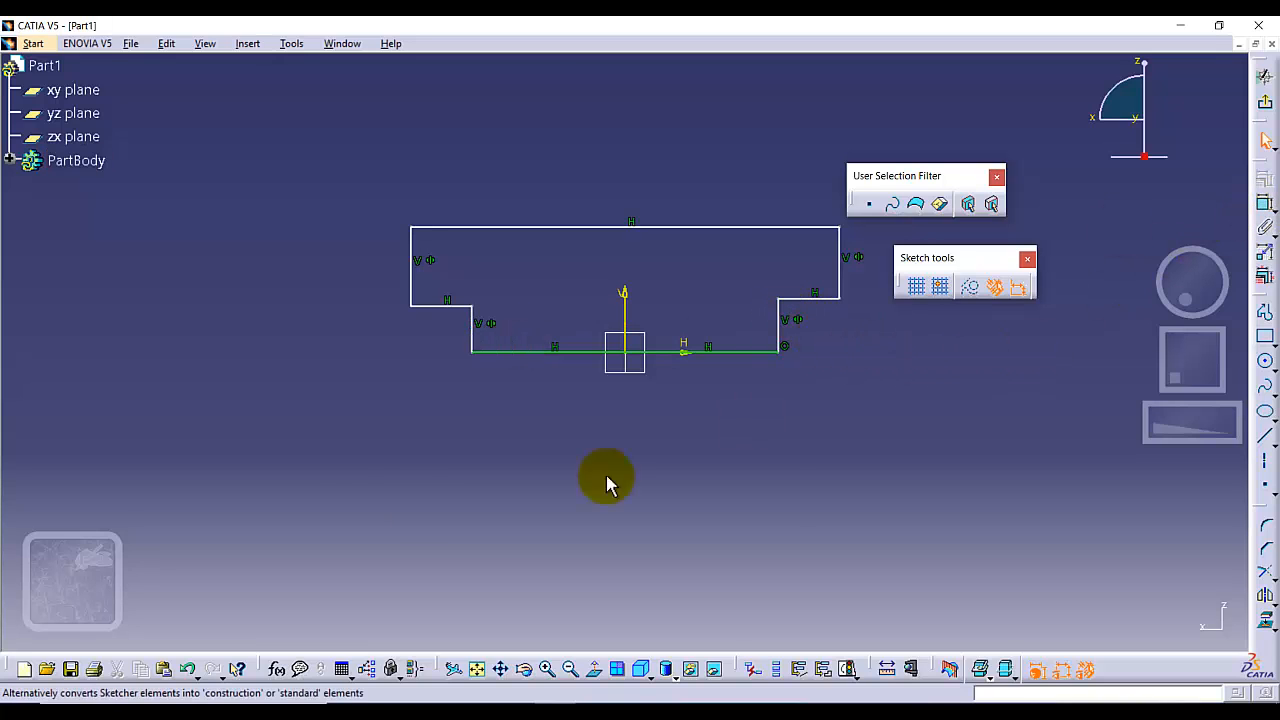
left_click(470, 329)
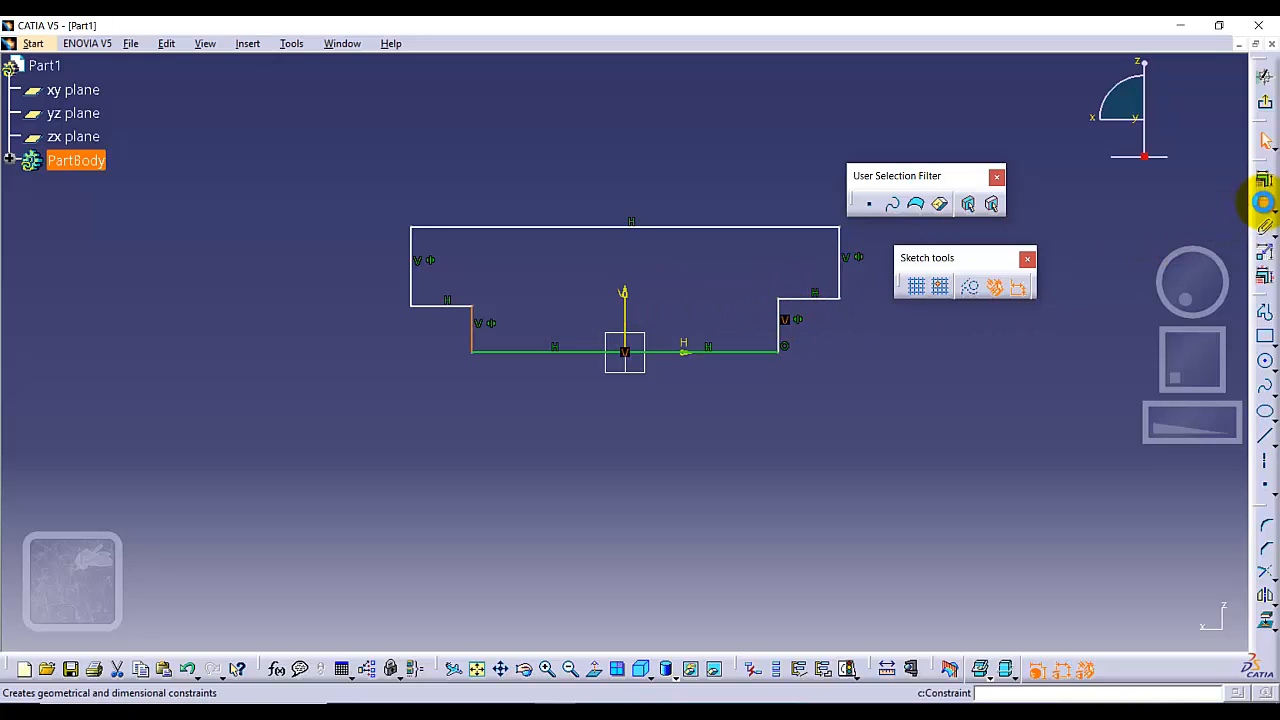
left_click(1263, 202)
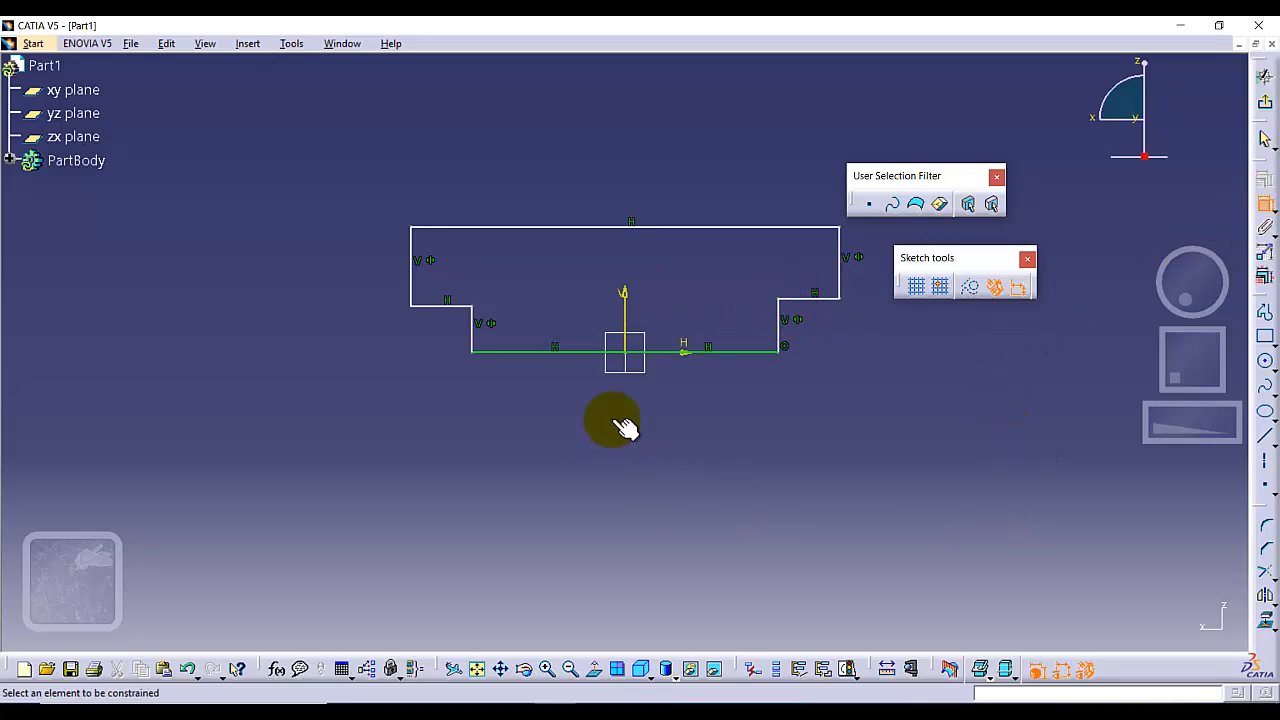
left_click(778, 315)
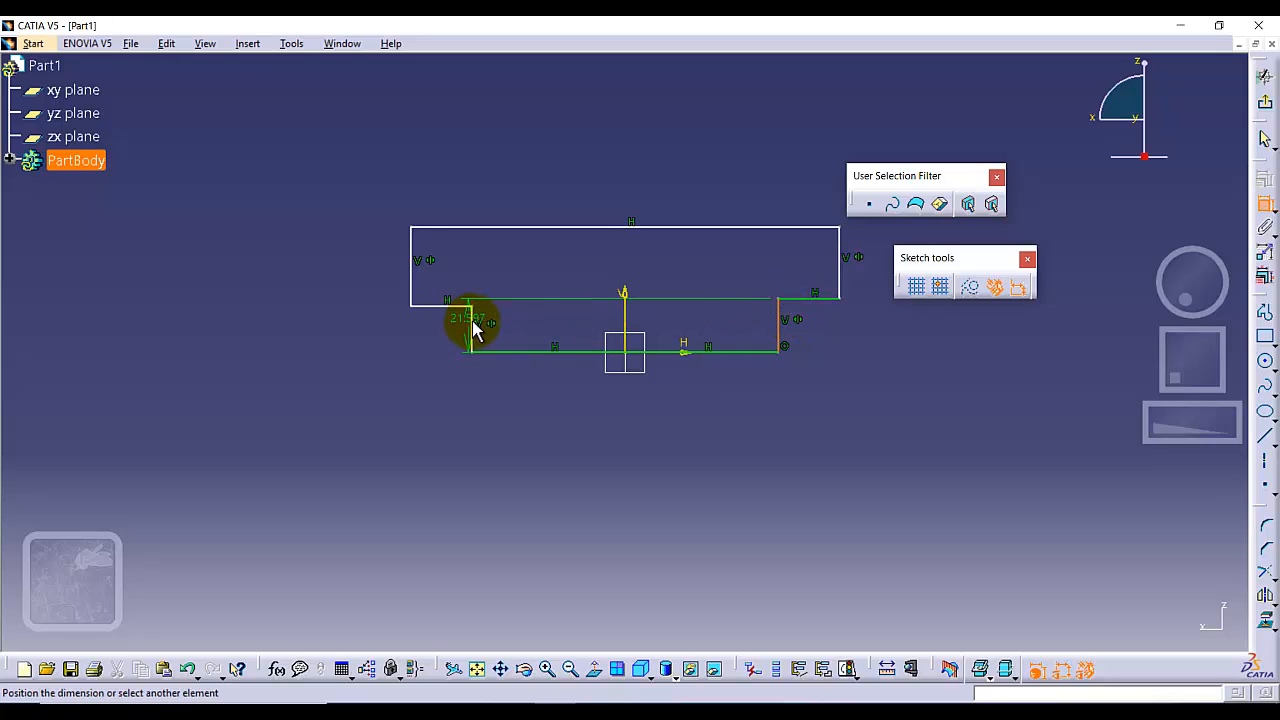
left_click(474, 324)
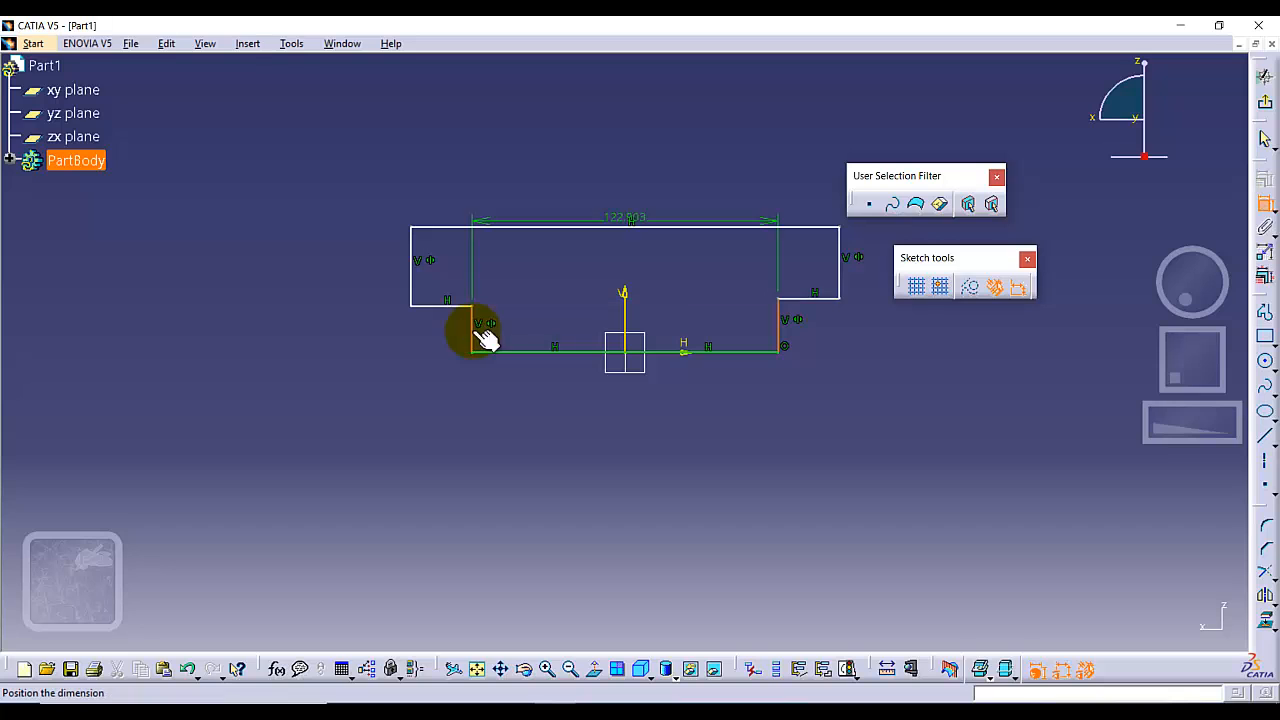
left_click(605, 437)
double_click(616, 433)
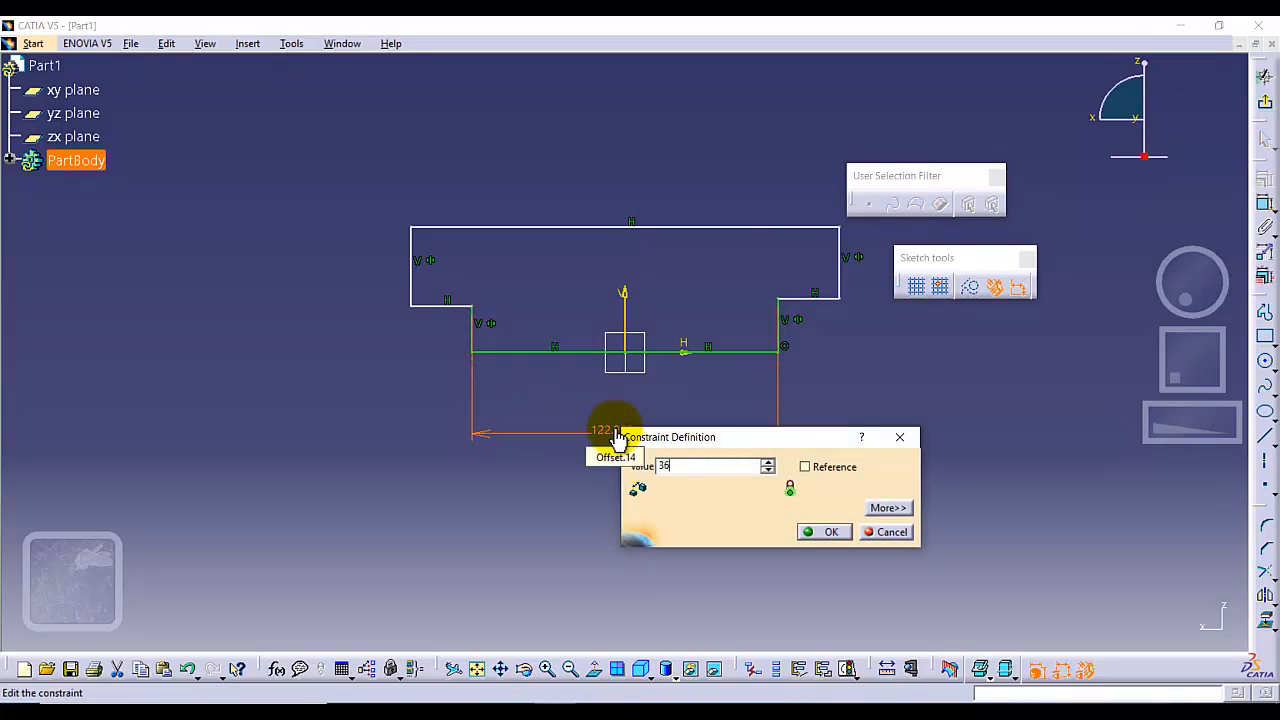
key("Return")
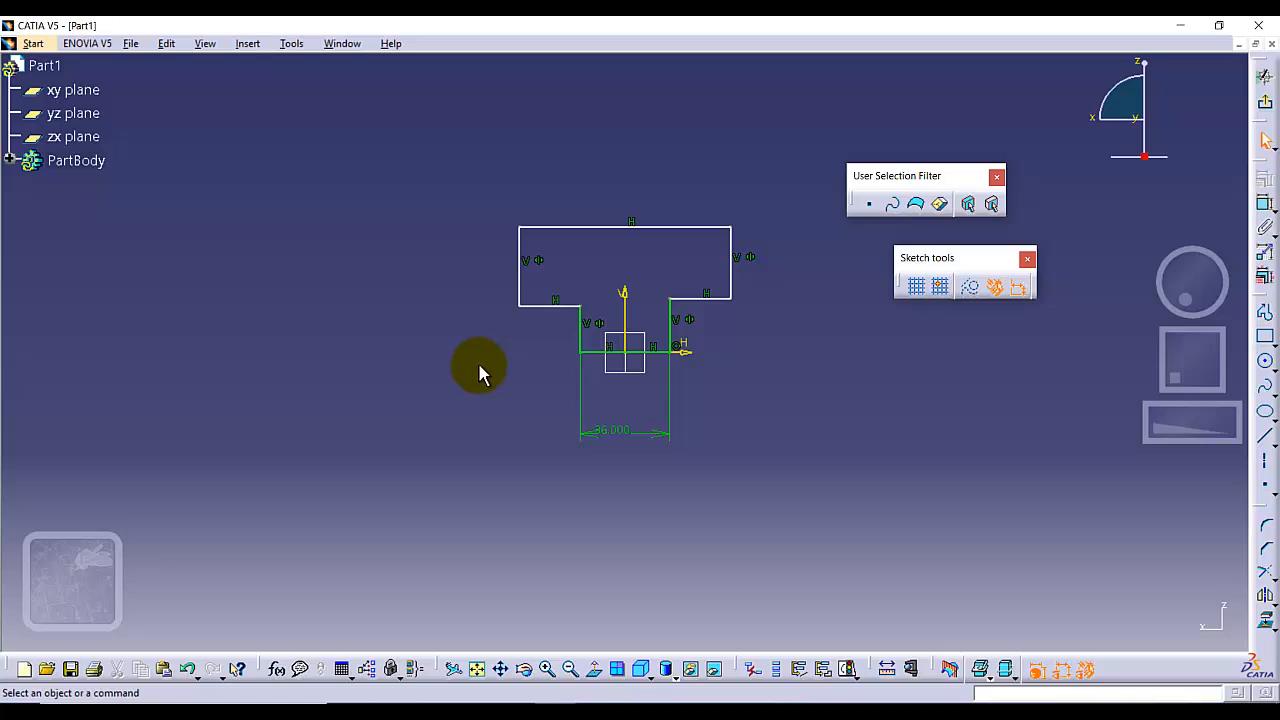
Dimension the horizontal ledge on the left of the T-profile and set its width to 6 mm.
left_click(552, 305)
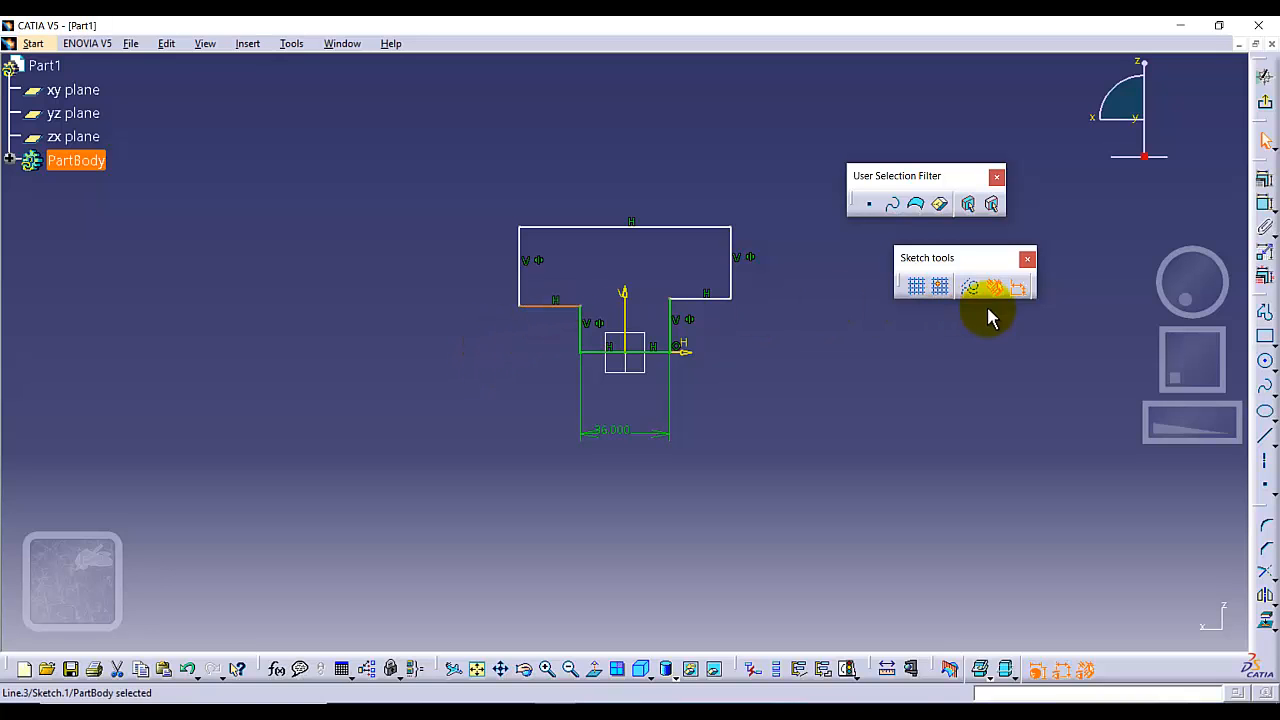
left_click(1265, 205)
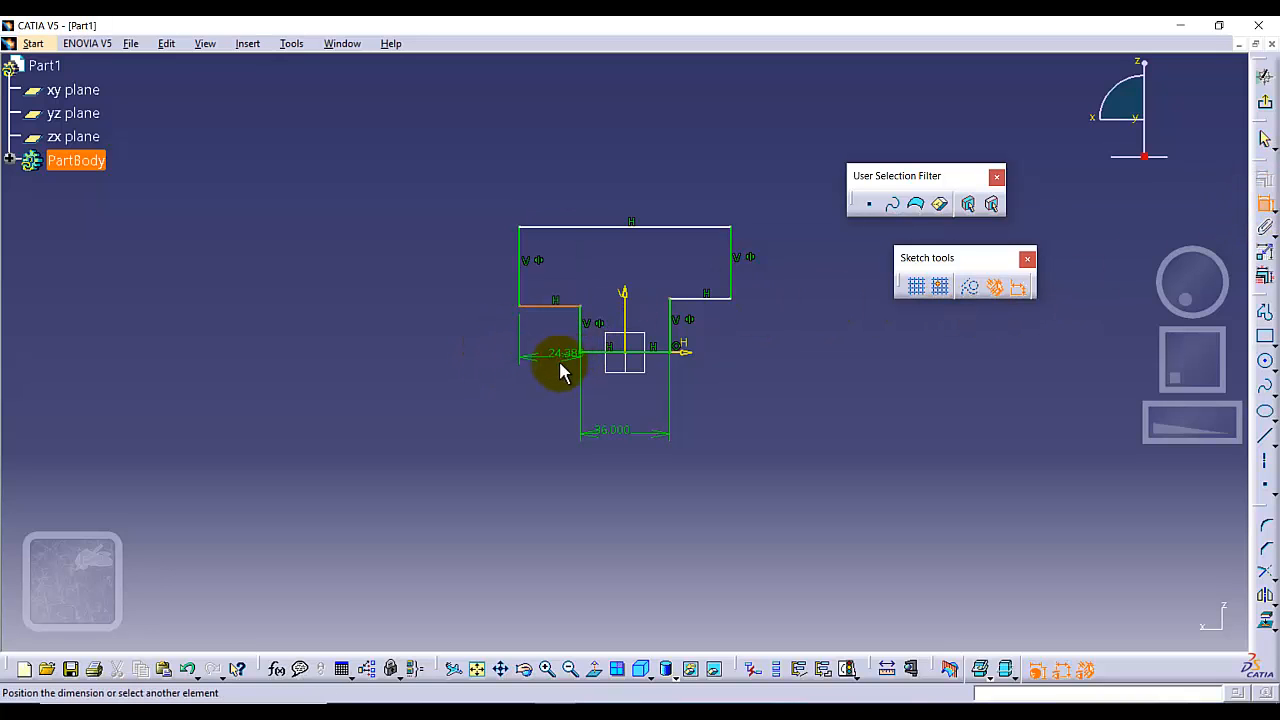
left_click(553, 363)
double_click(555, 363)
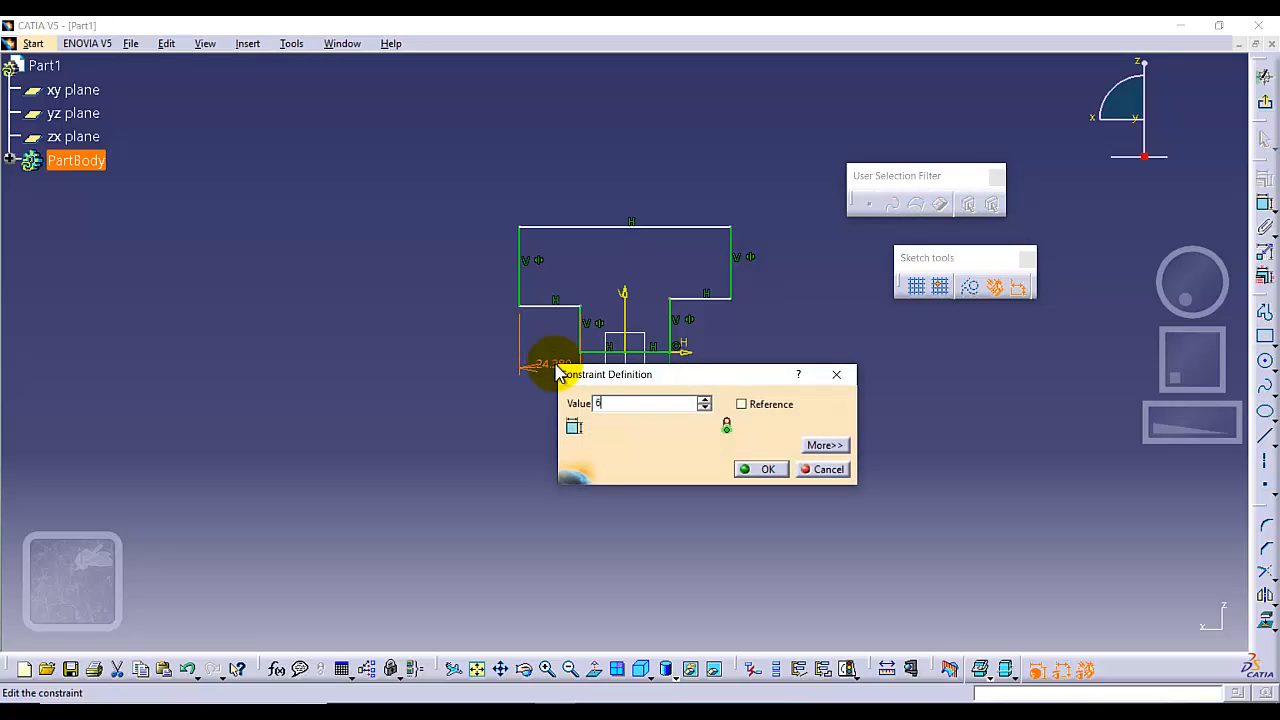
key("Return")
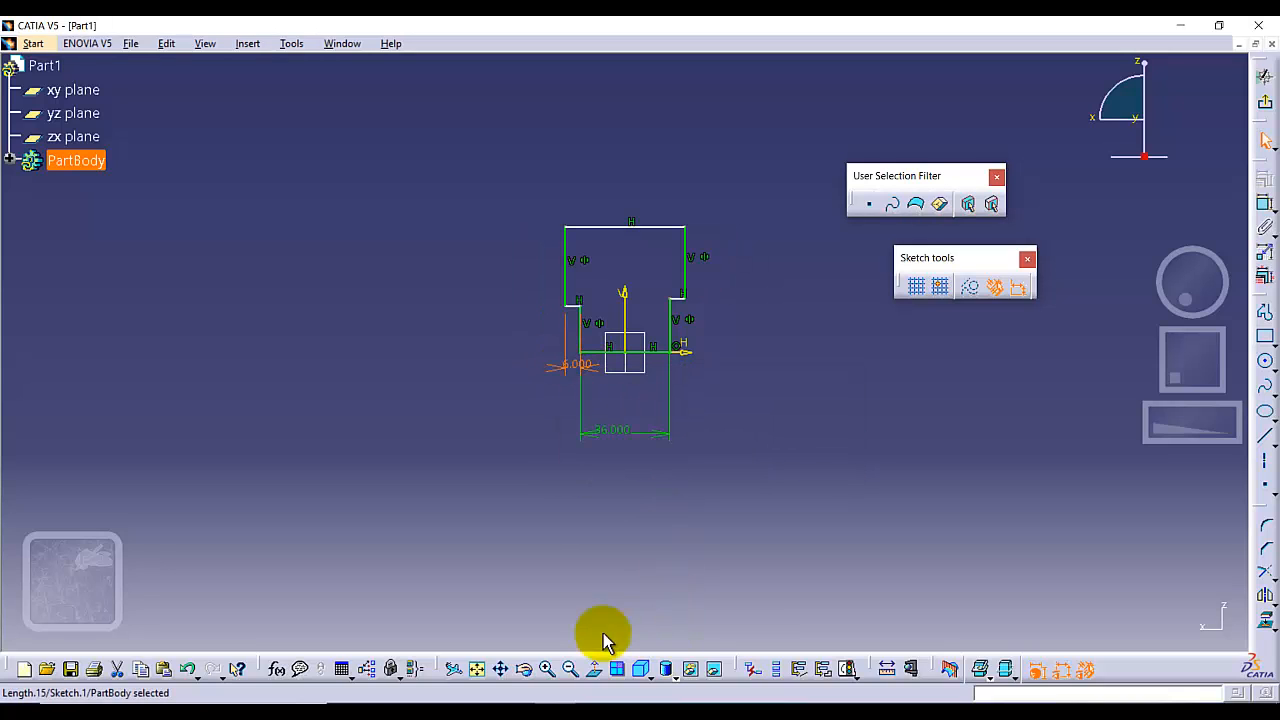
left_click(478, 669)
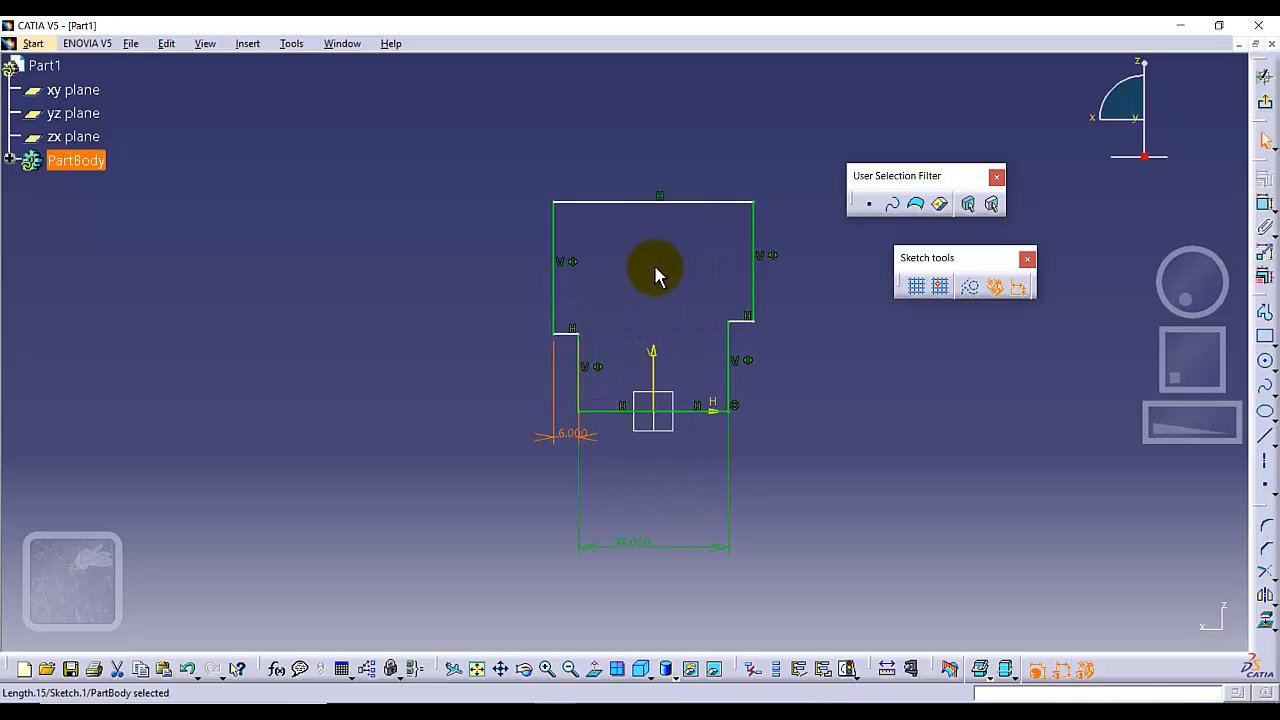
left_click(578, 440)
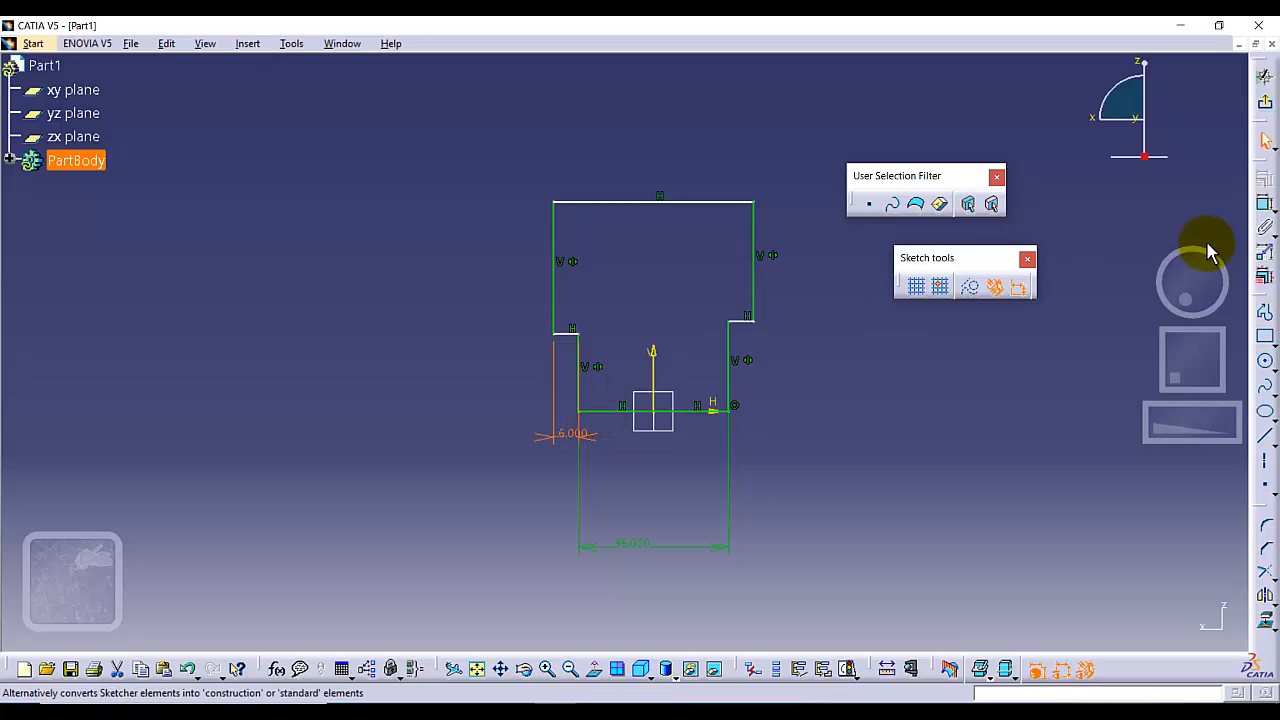
Dimension the height from the stem's bottom edge to the left ledge and set it to 10 mm.
left_click(1265, 204)
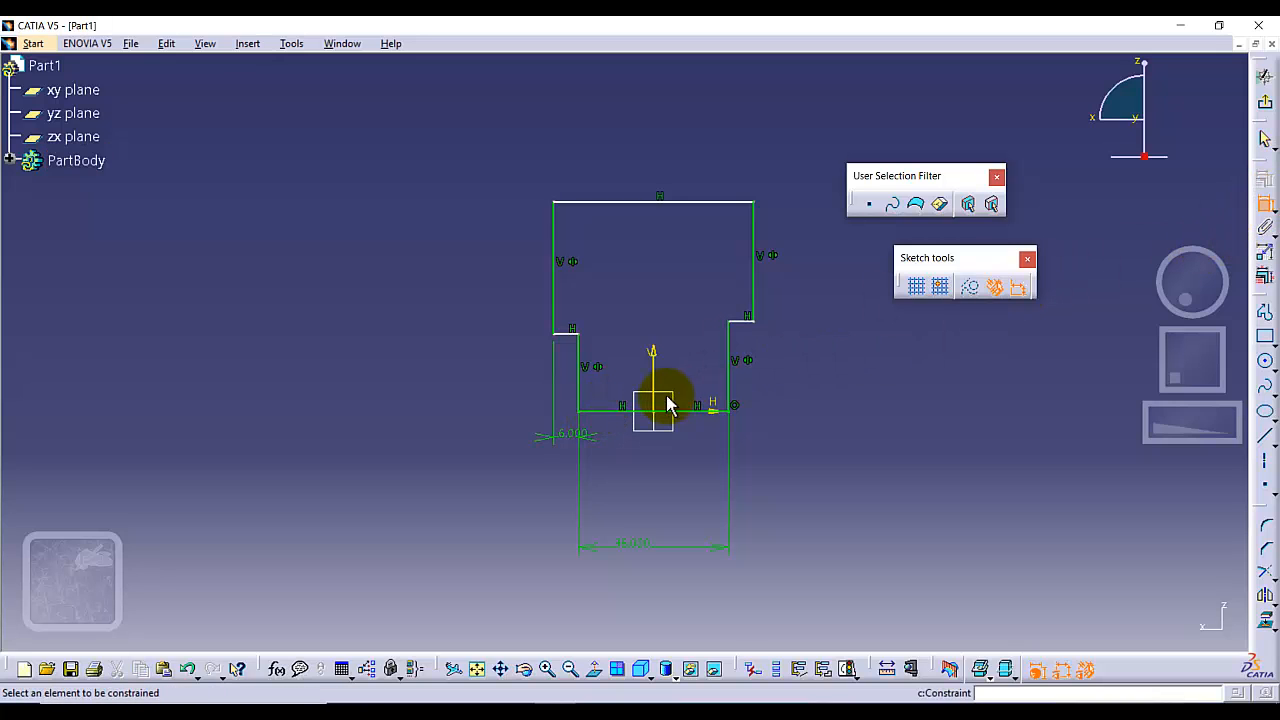
left_click(608, 410)
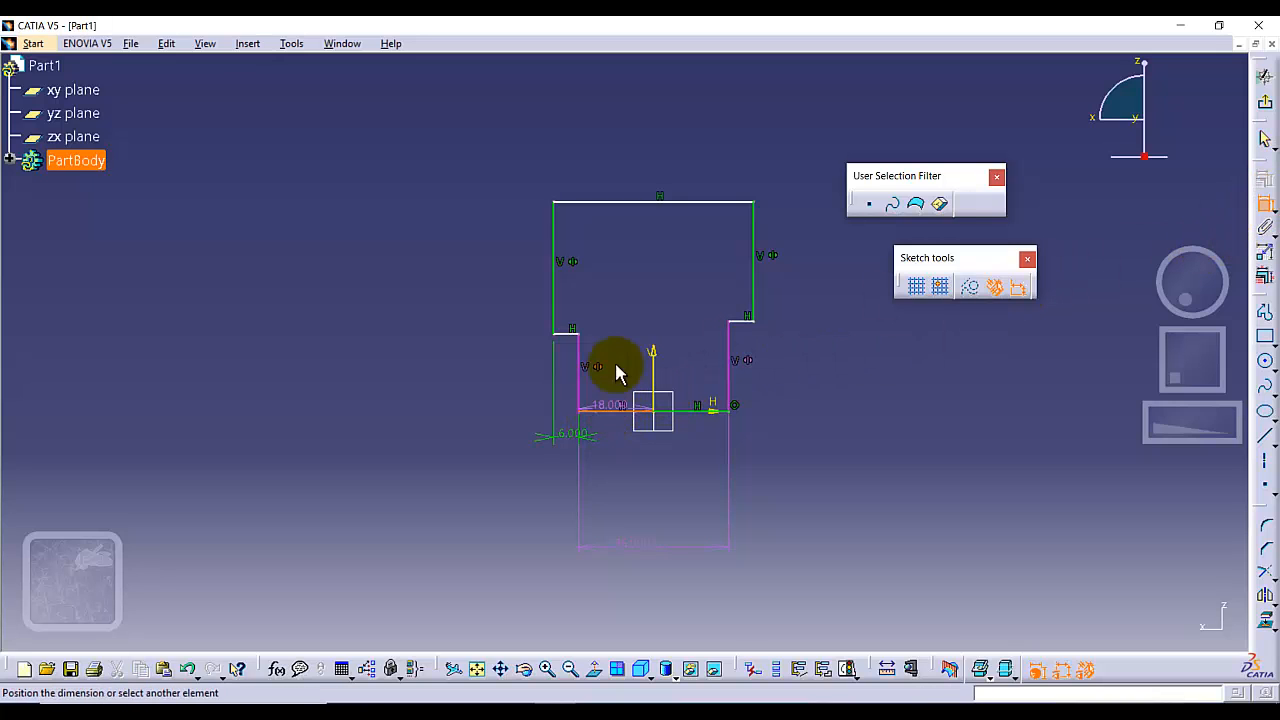
left_click(563, 333)
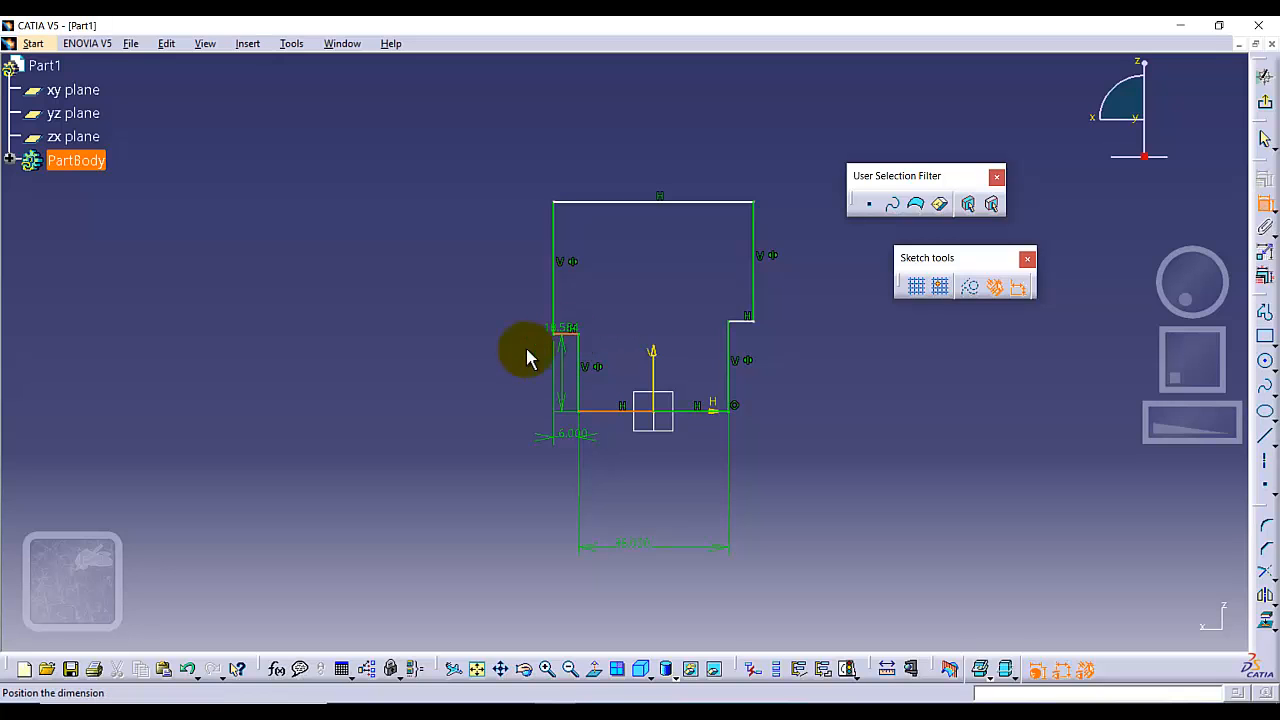
left_click(487, 362)
double_click(487, 362)
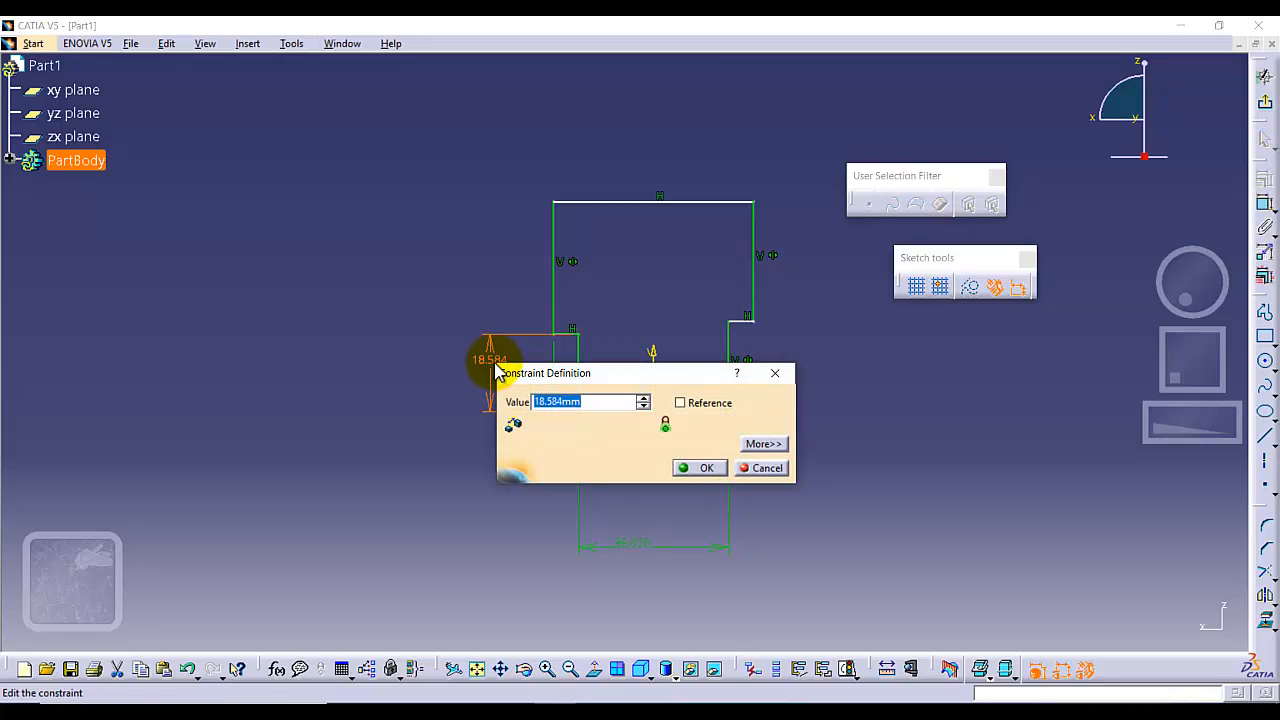
type("10")
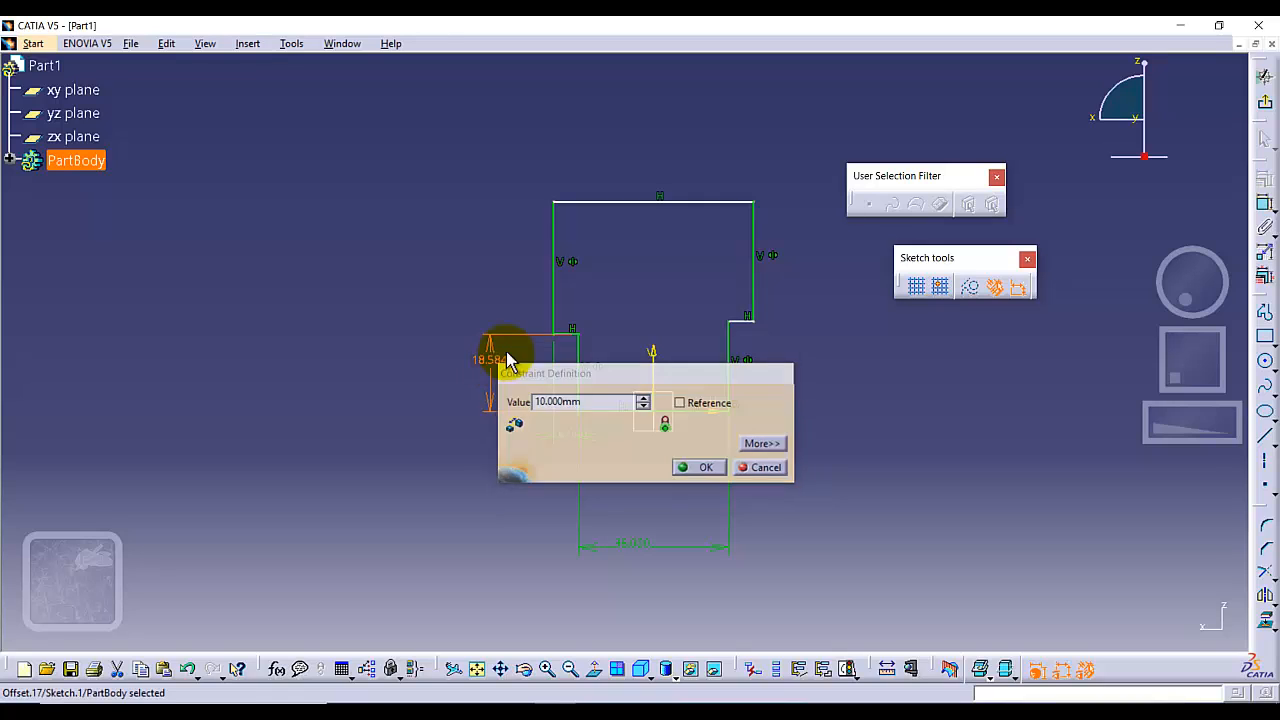
key("Return")
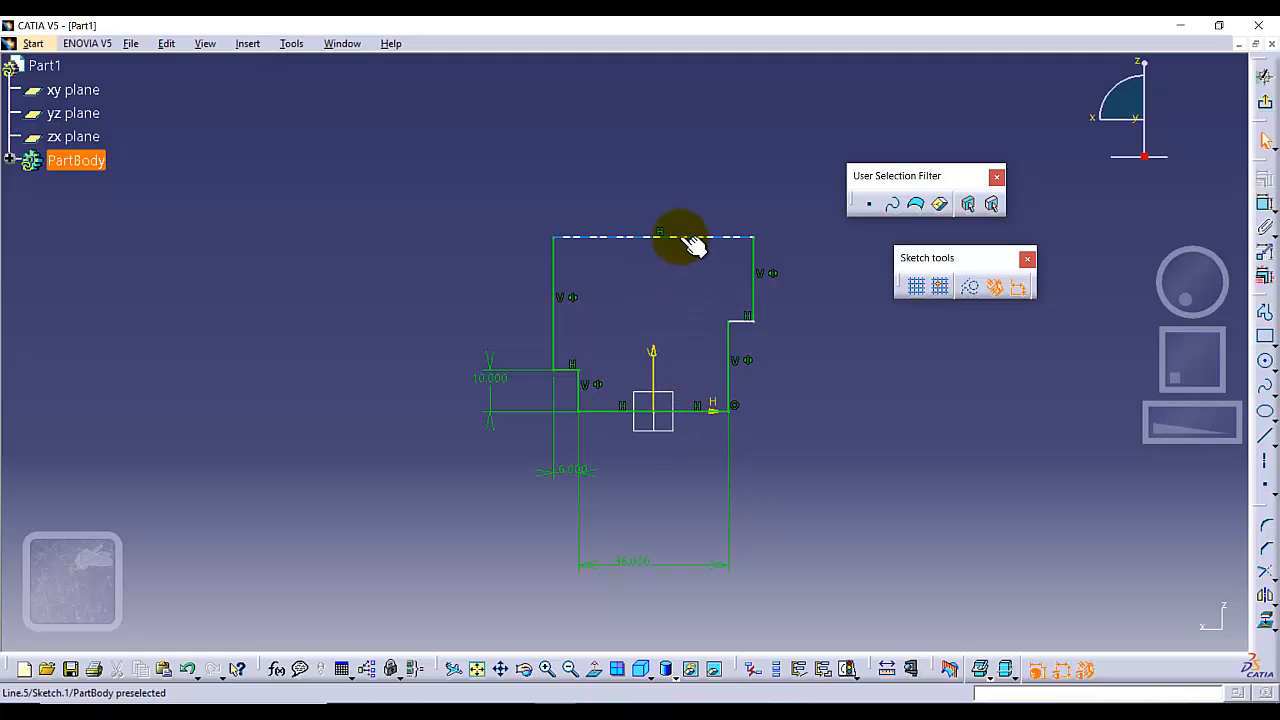
Dimension the overall height between the profile's top and bottom edges and set it to 26 mm.
left_click(1265, 250)
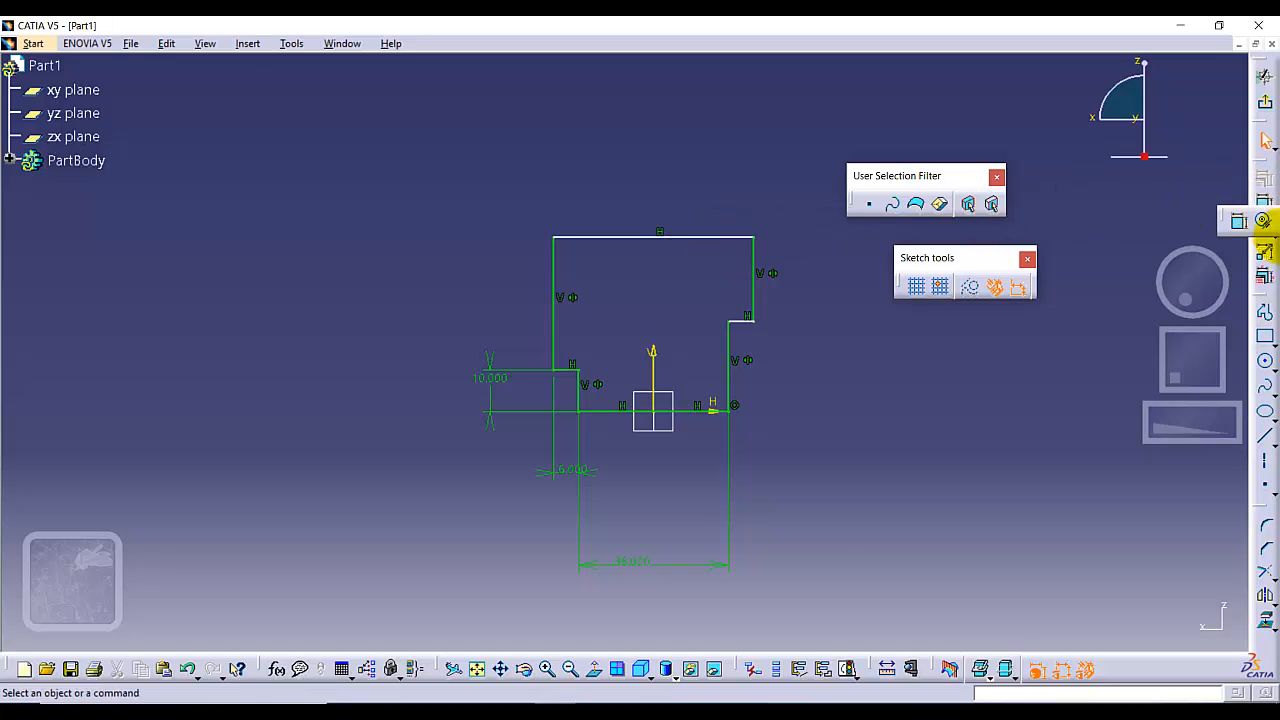
left_click(1243, 221)
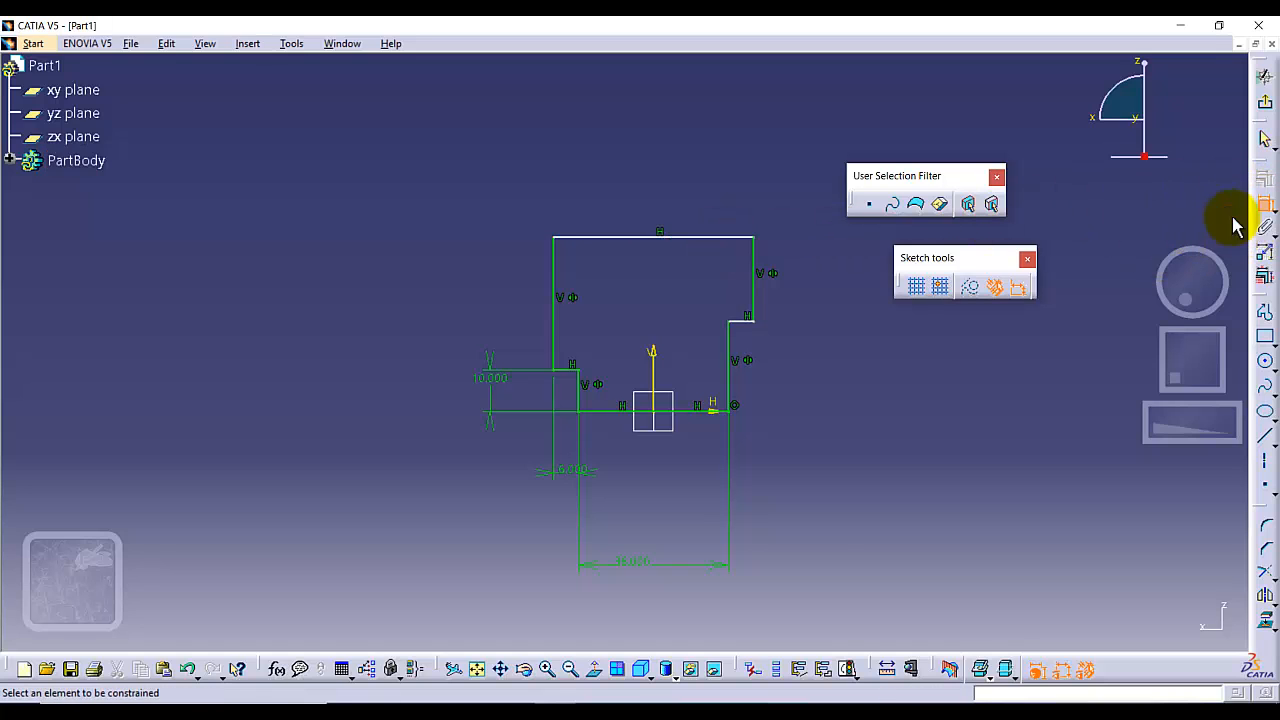
left_click(706, 238)
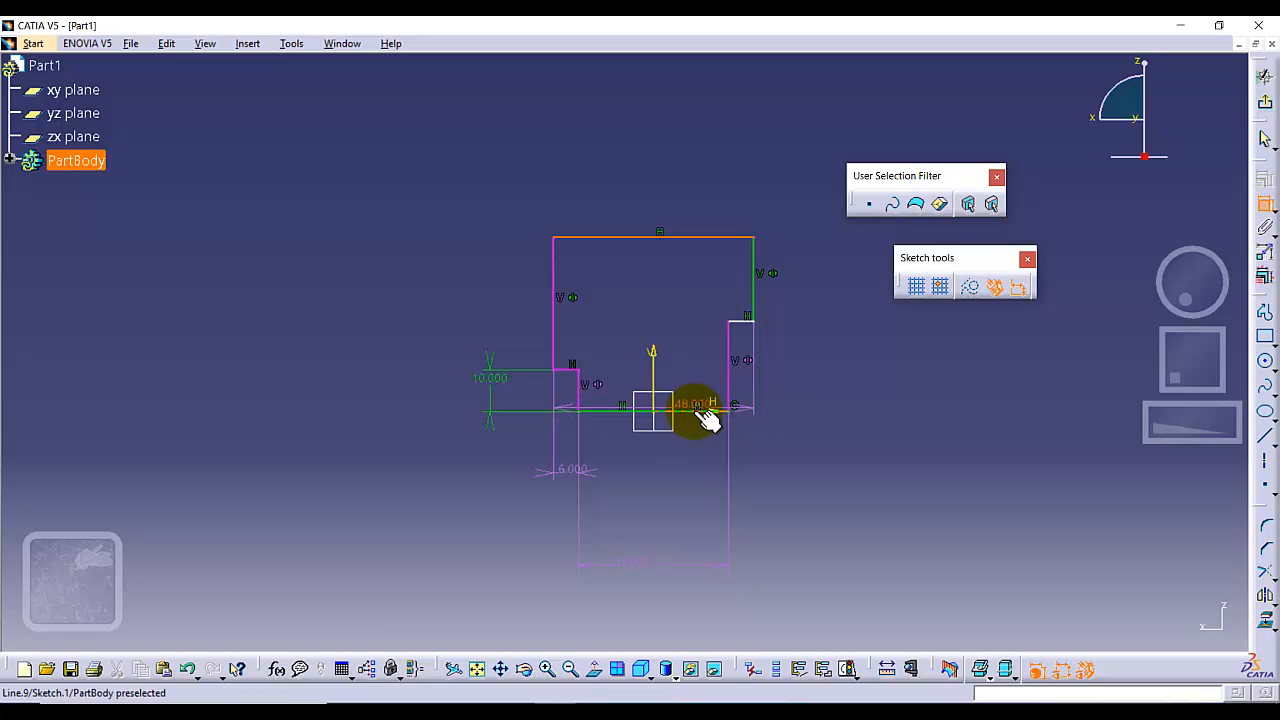
left_click(708, 412)
left_click(812, 318)
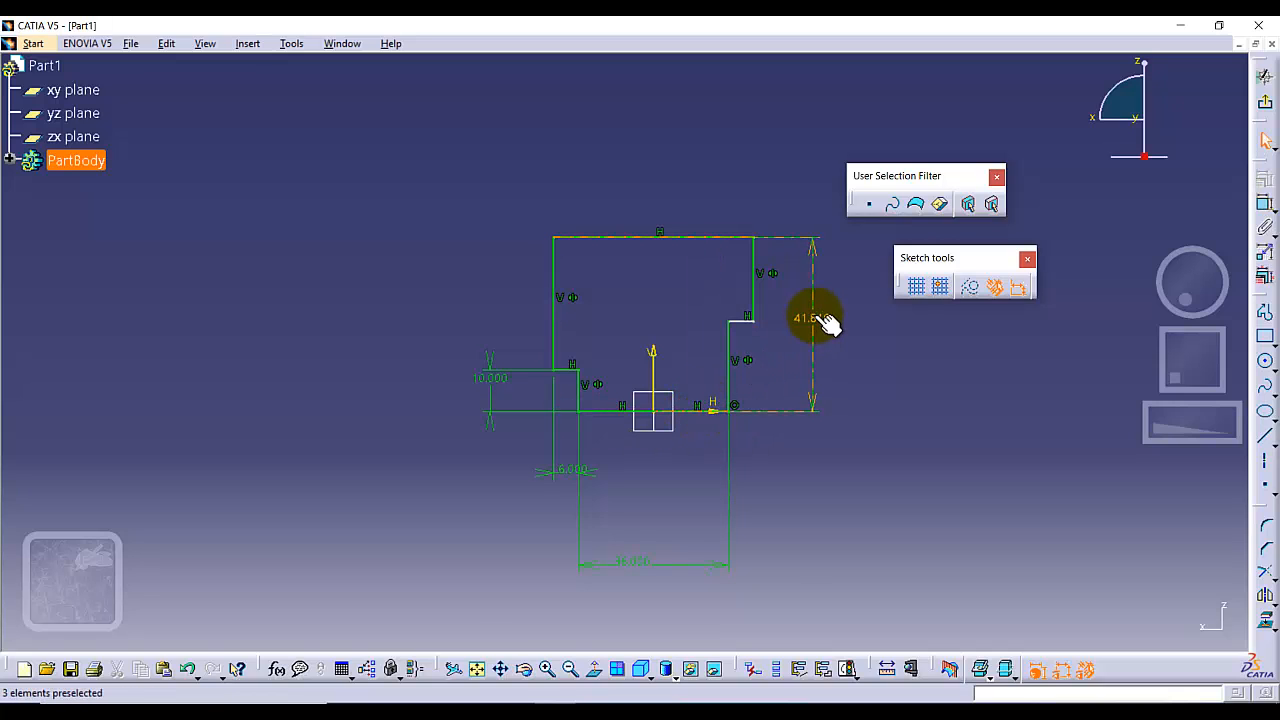
double_click(813, 316)
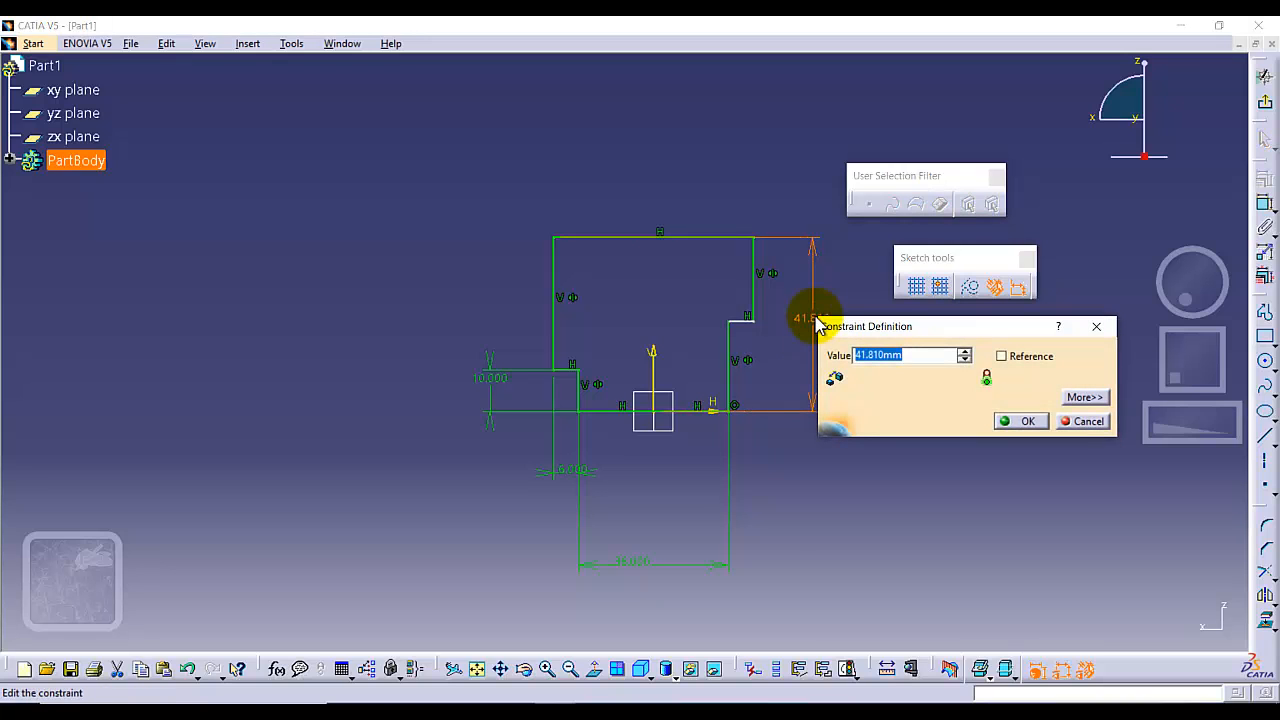
key("Return")
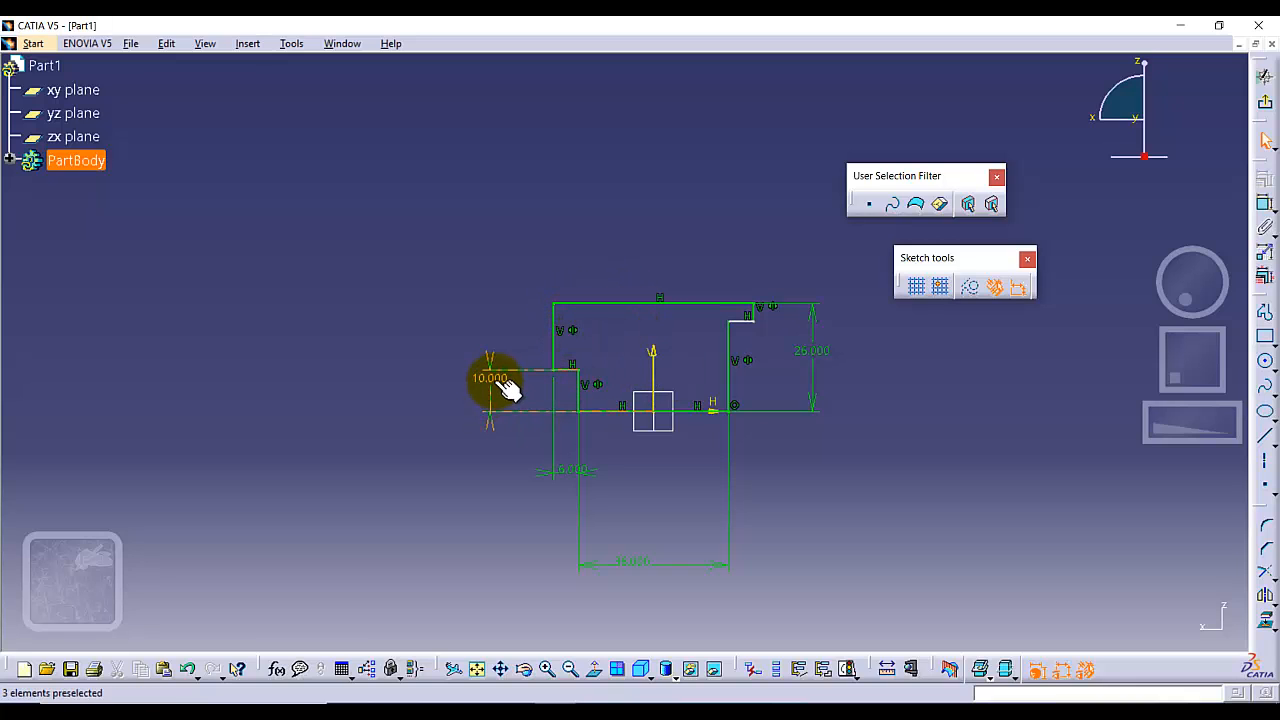
Dimension the stem's right vertical side, set its length to 10 mm, and move the 36 mm dimension slightly lower.
left_click(730, 372)
left_click(1263, 203)
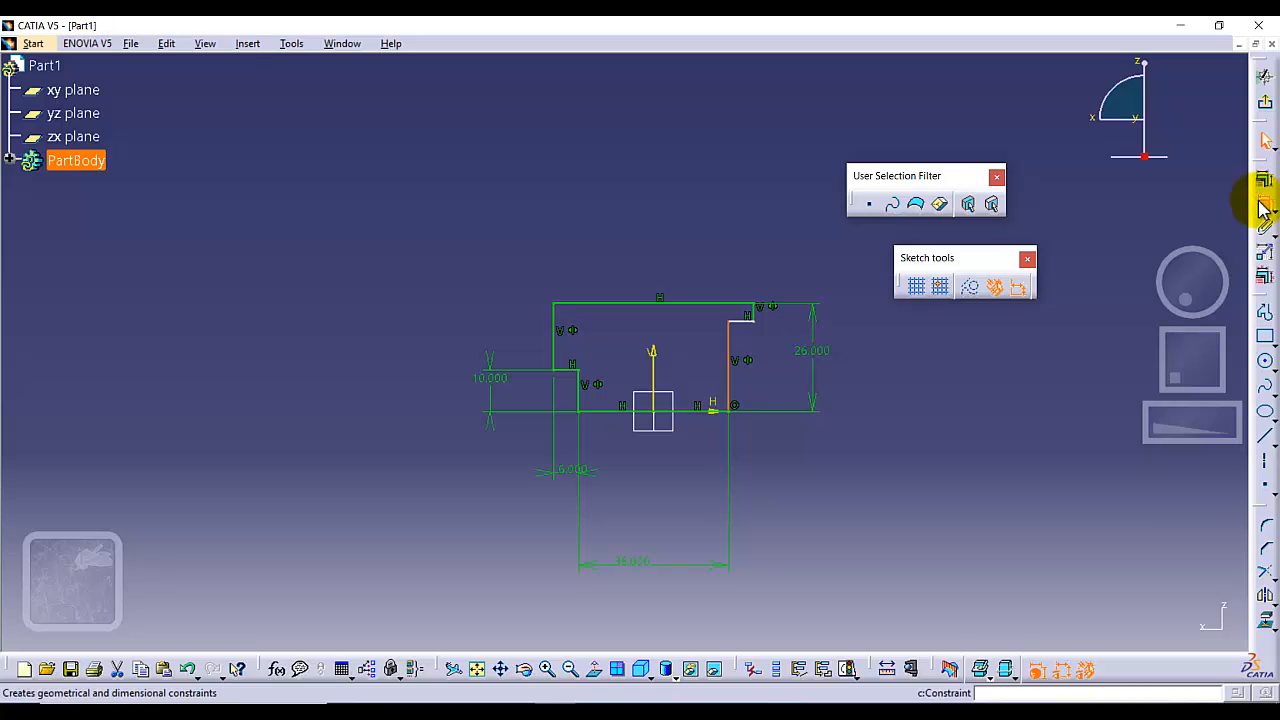
left_click(766, 365)
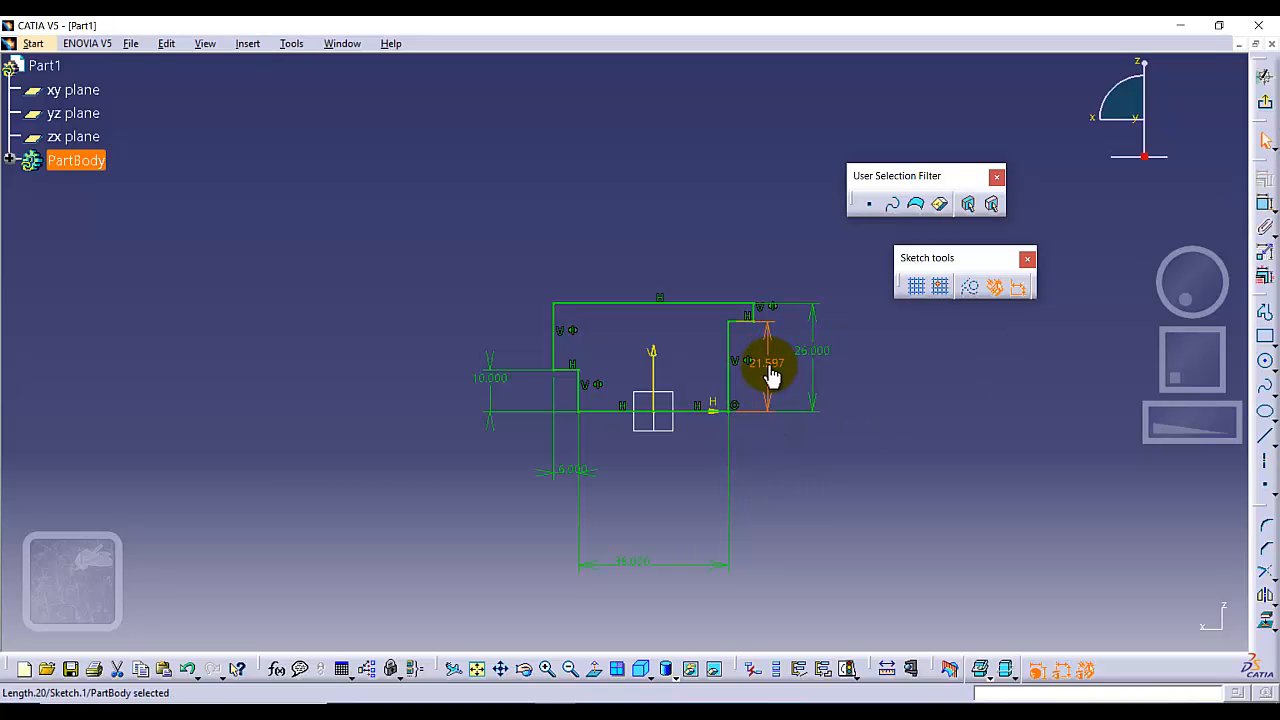
left_click(689, 401)
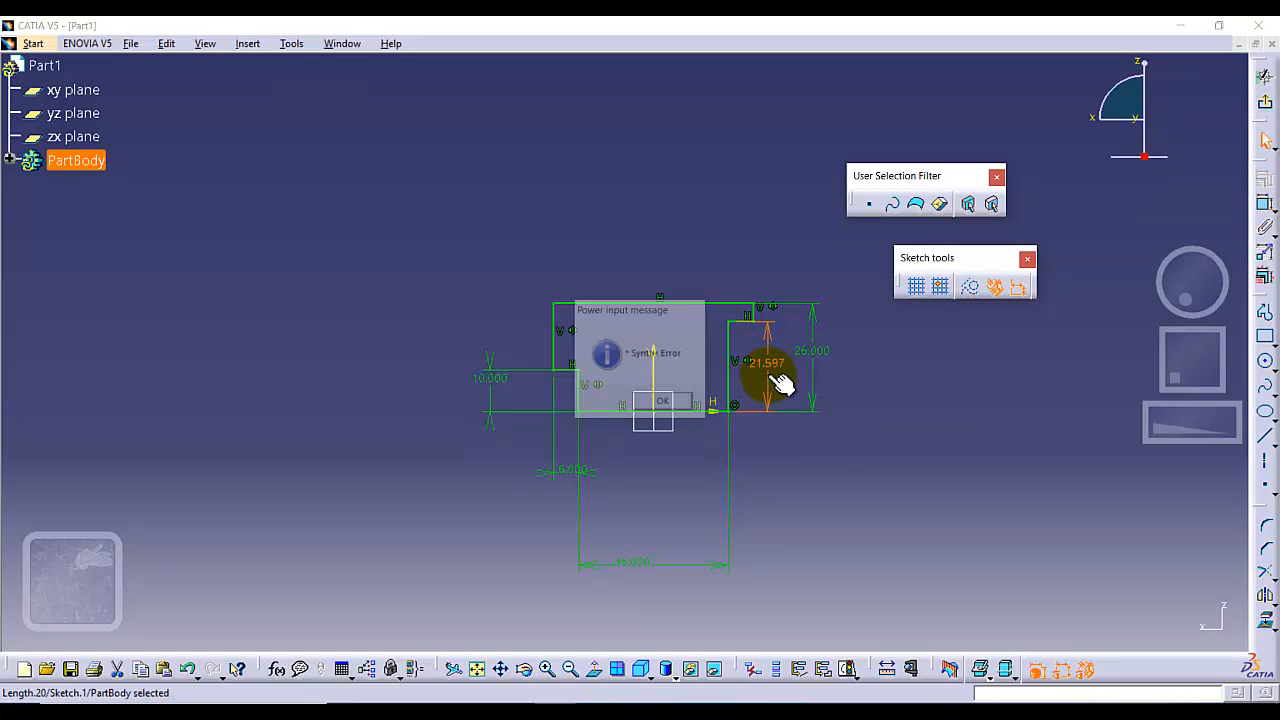
left_click(764, 368)
double_click(764, 368)
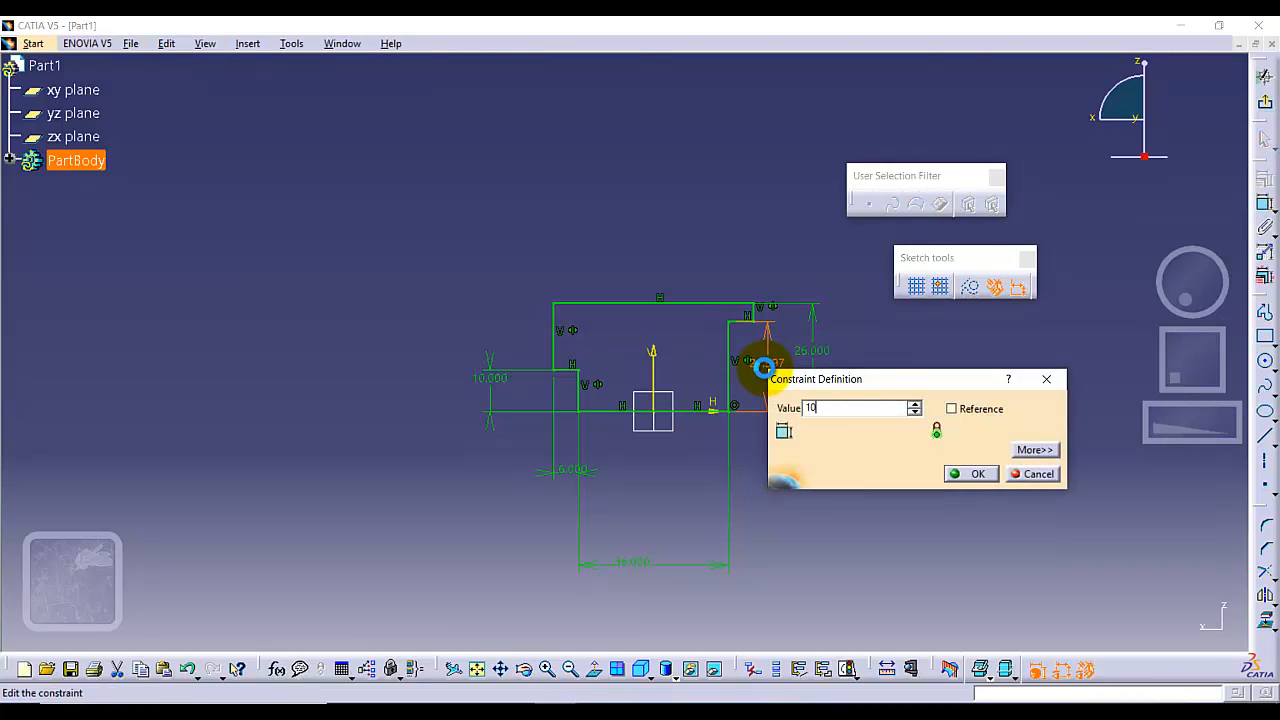
type("10")
key("Return")
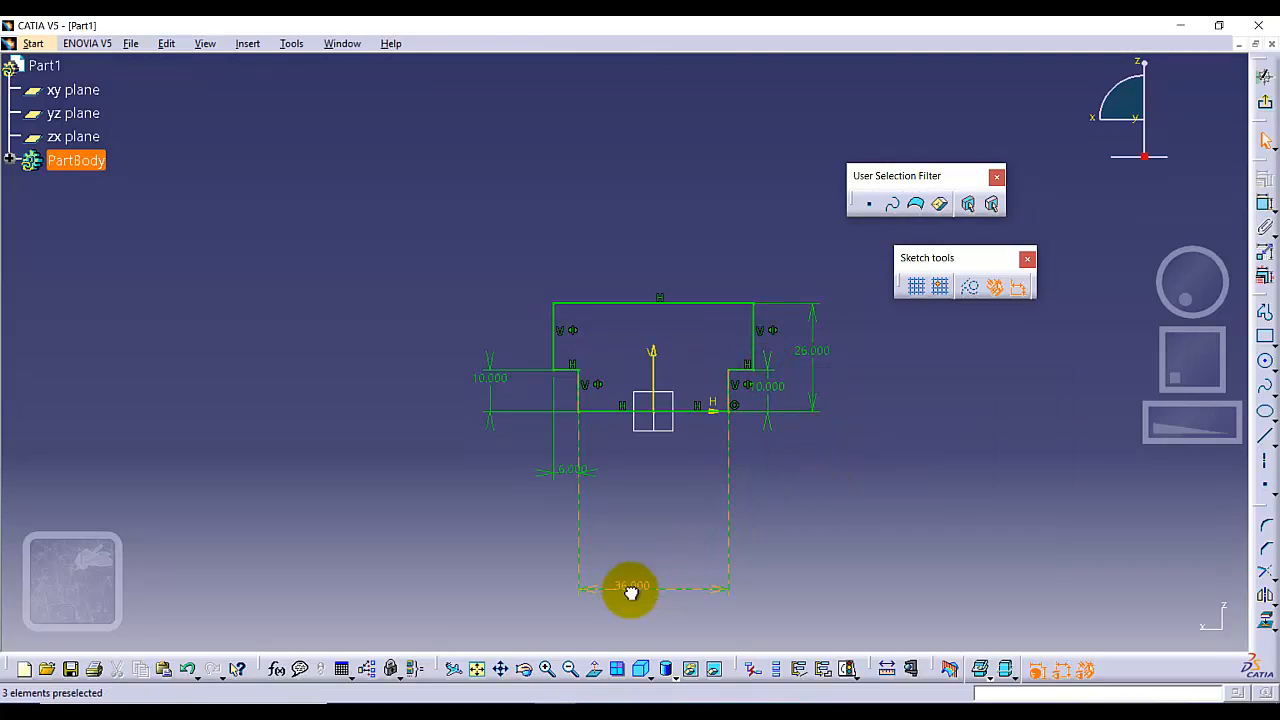
left_click(631, 593)
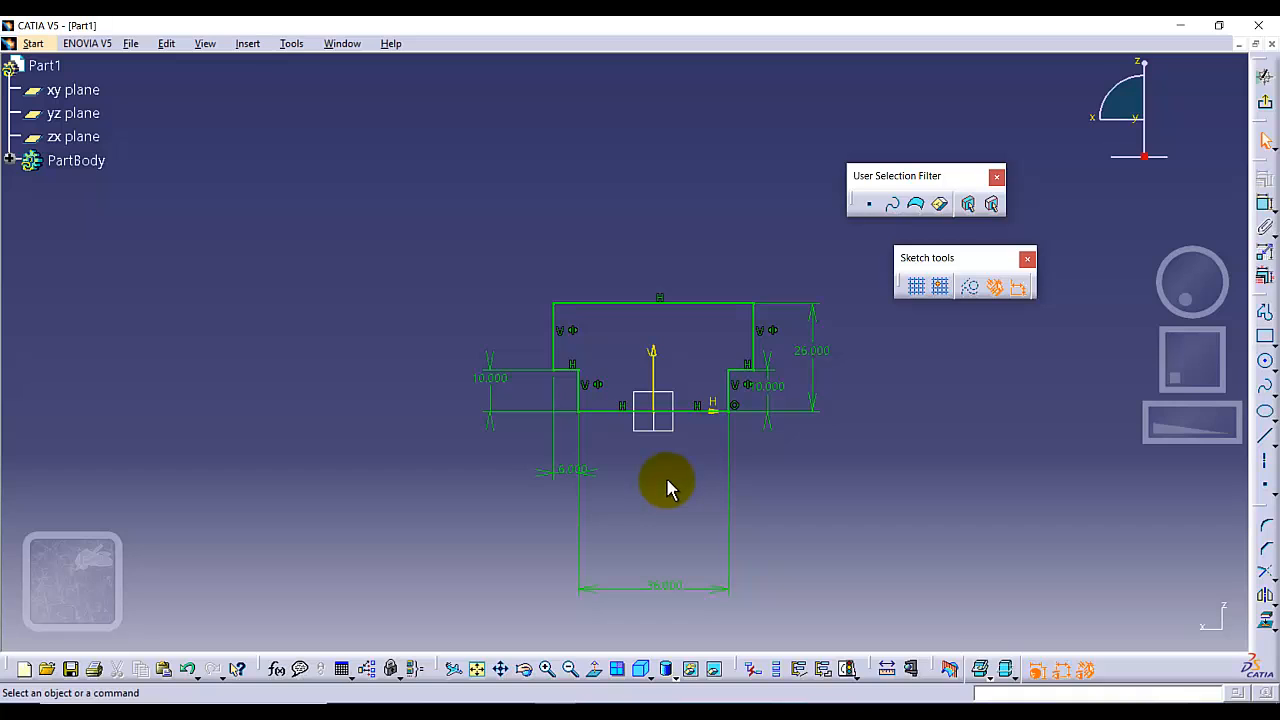
Exit the sketch and pad the T-profile 96 mm in the reversed direction.
left_click(1265, 102)
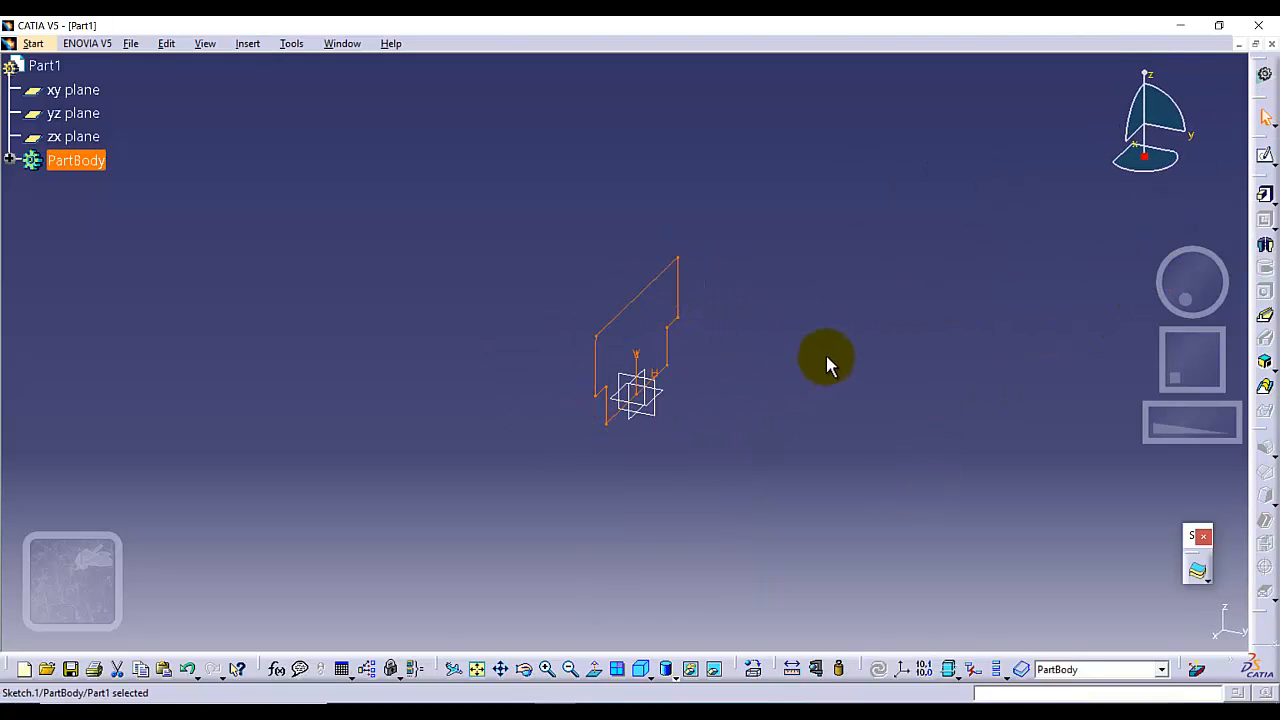
left_click(1262, 197)
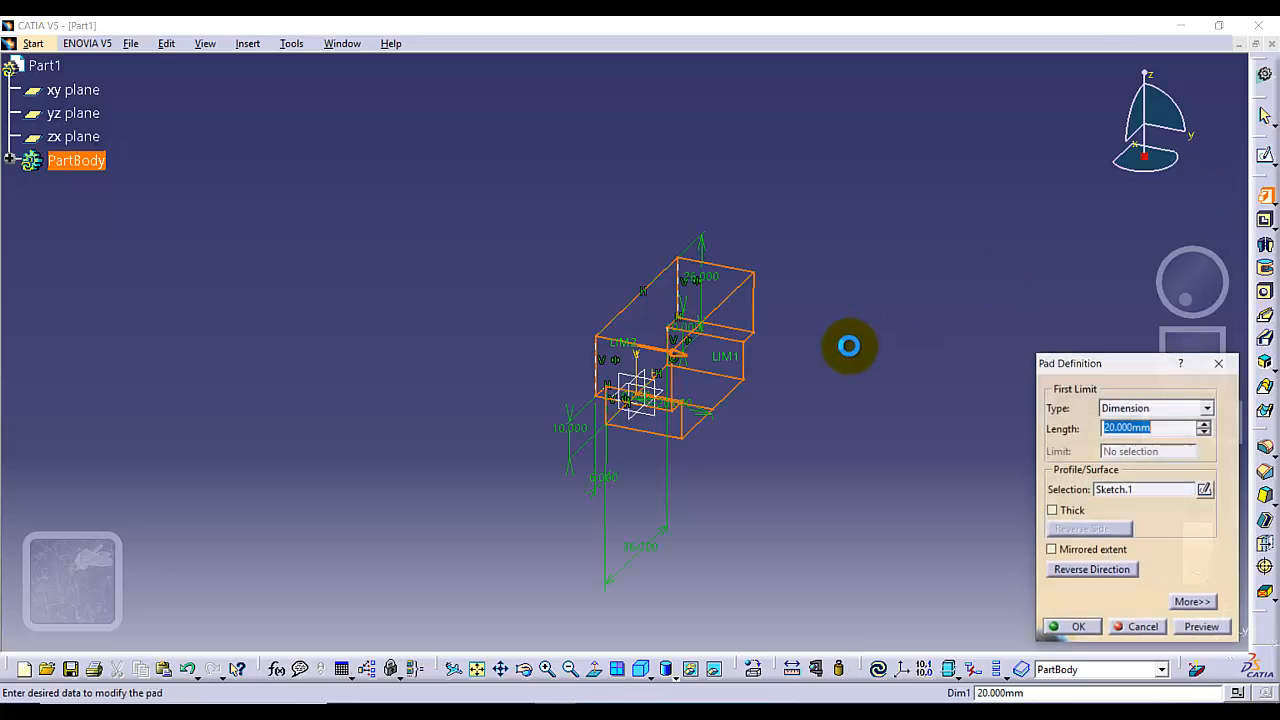
left_click(680, 360)
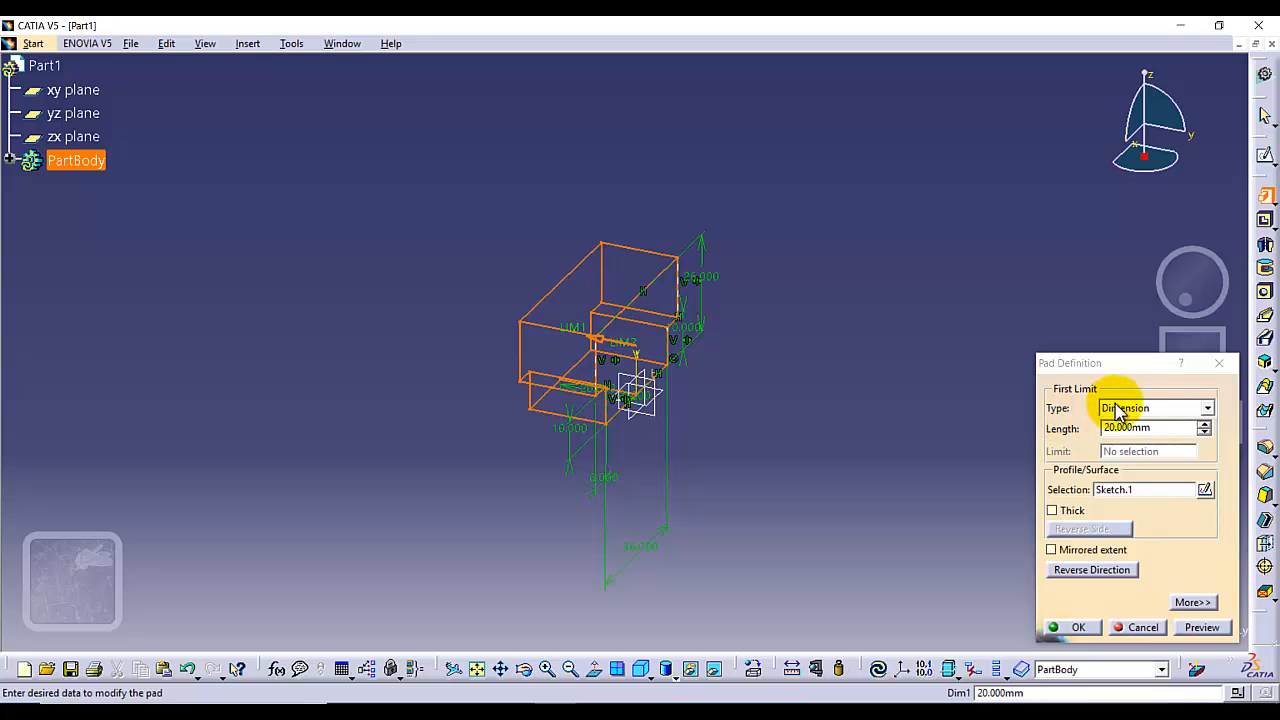
left_click(1139, 430)
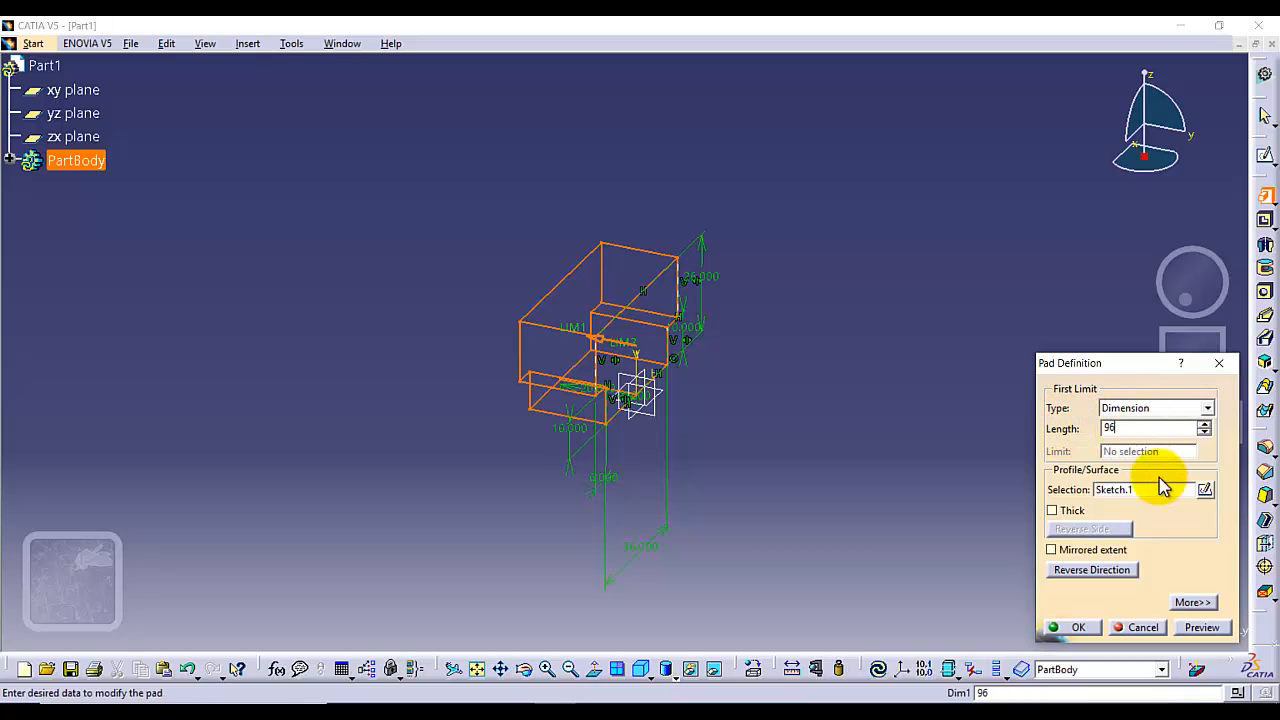
left_click(1077, 628)
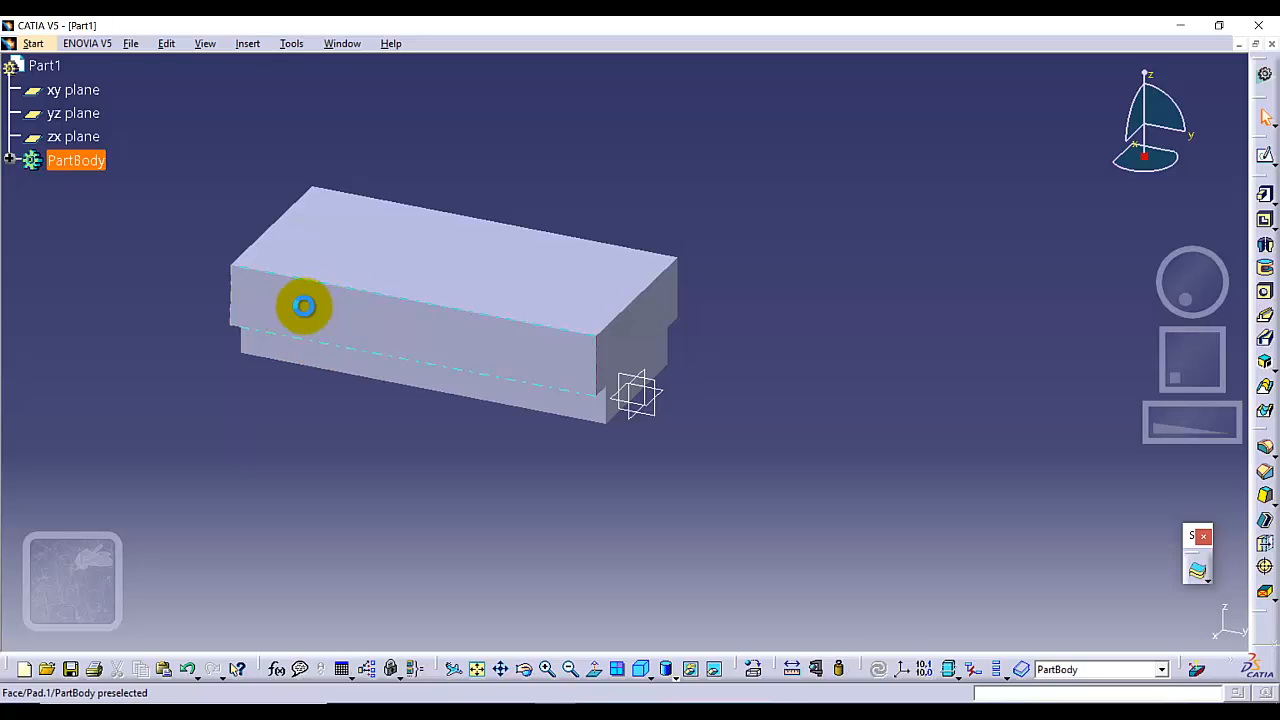
Open a sketch on the long upper side face of the padded block.
left_click(463, 312)
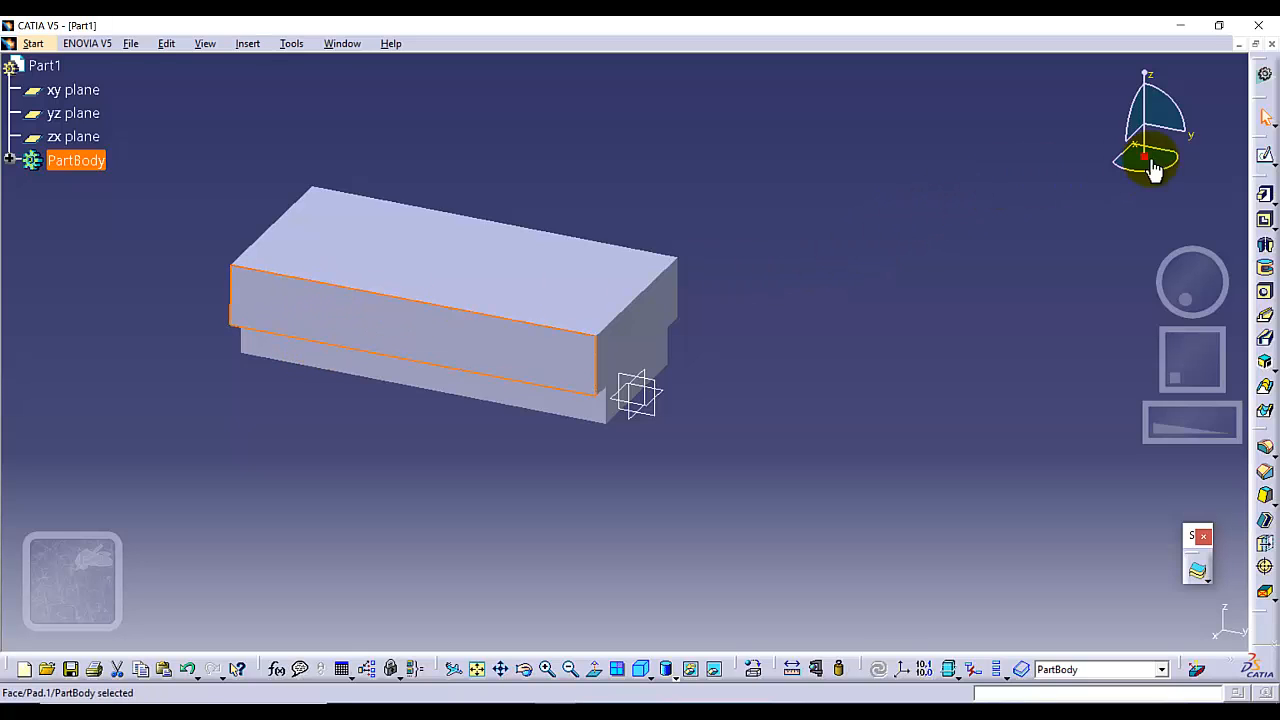
left_click(1265, 160)
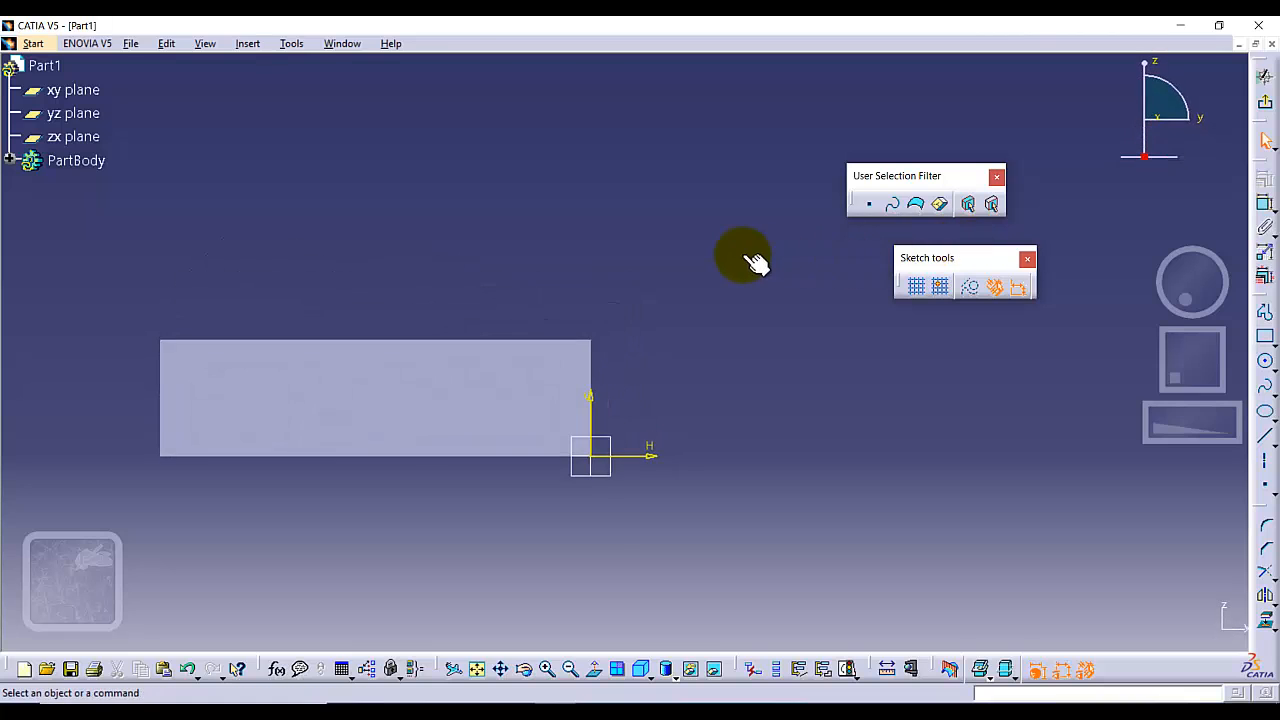
mouse_move(500, 294)
middle_mouse_down()
mouse_move(768, 242)
mouse_move(709, 240)
middle_mouse_up()
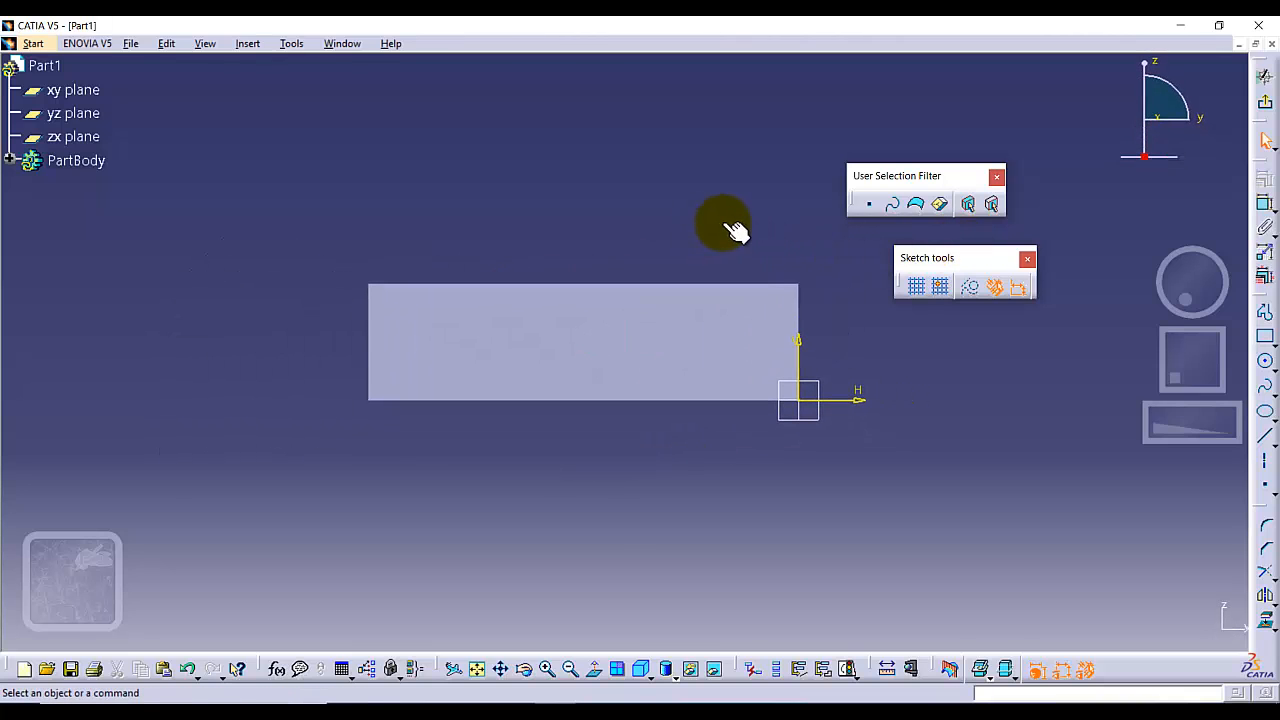
left_click(547, 668)
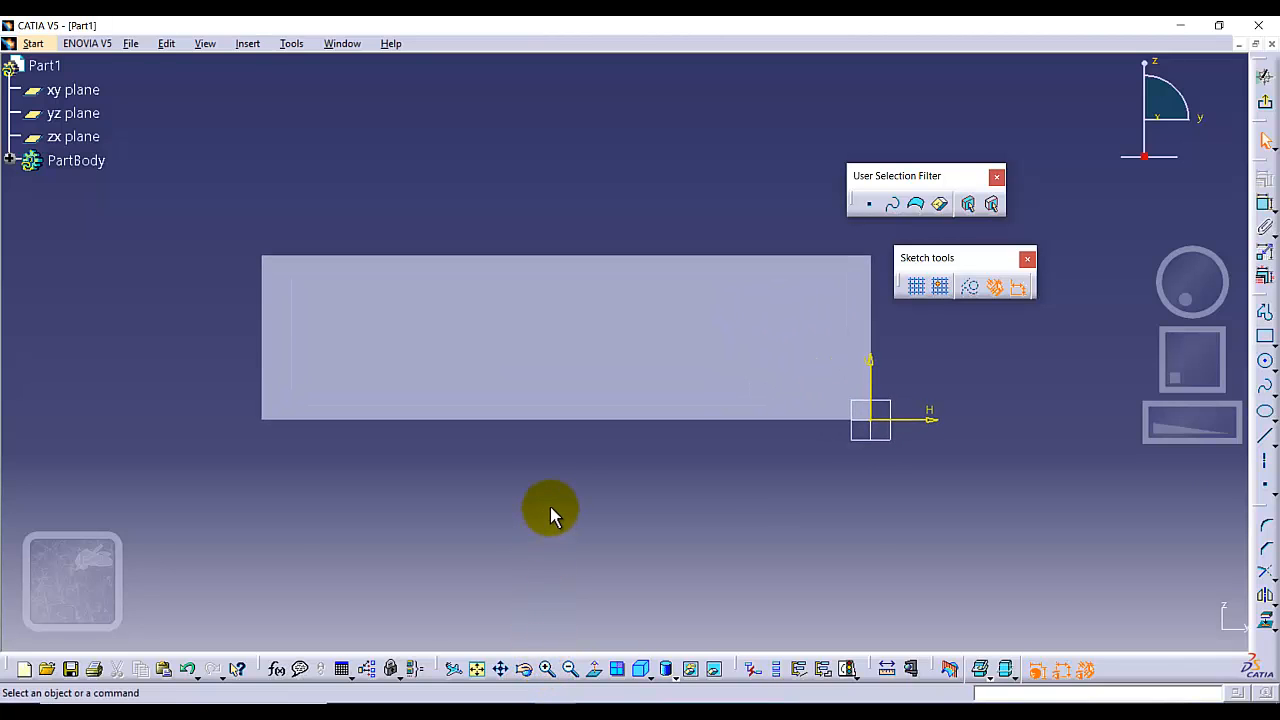
middle_click_drag(554, 466, 527, 618)
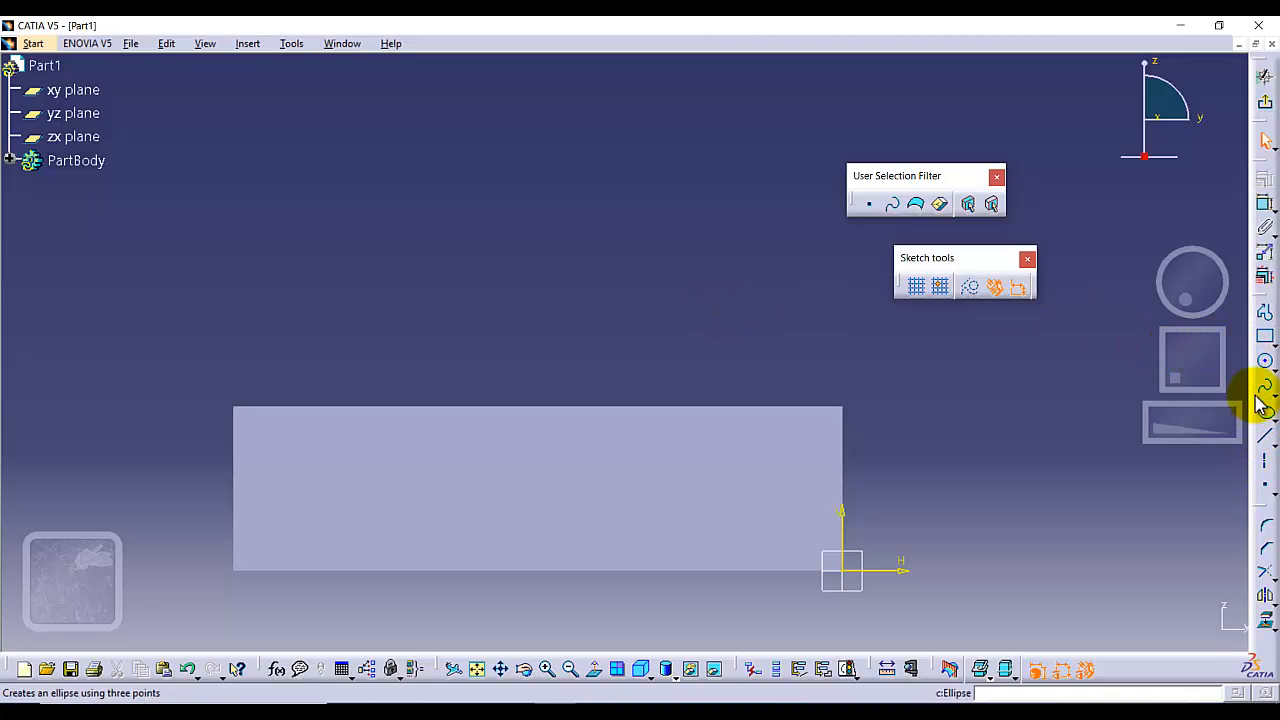
Sketch a closed profile above the block, about 50 mm wide and 23 mm high, with a rectangular central notch and sloped inner upper corners.
left_click(1264, 311)
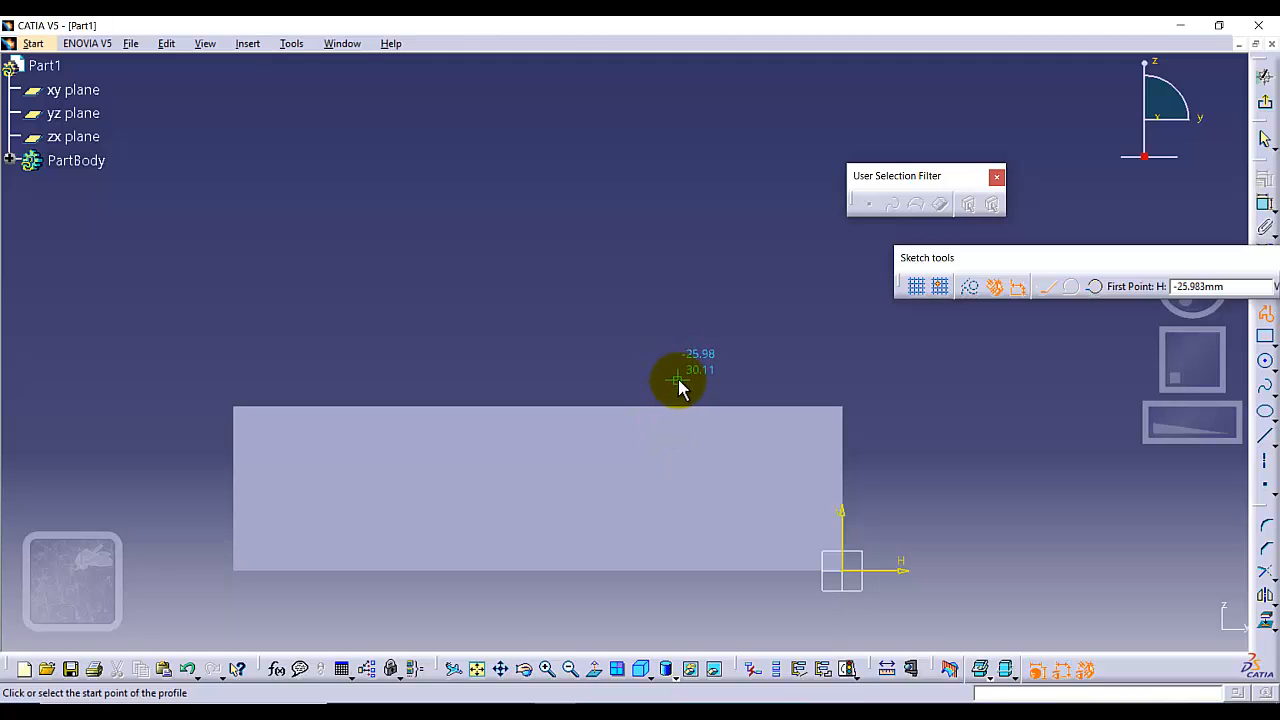
left_click(699, 379)
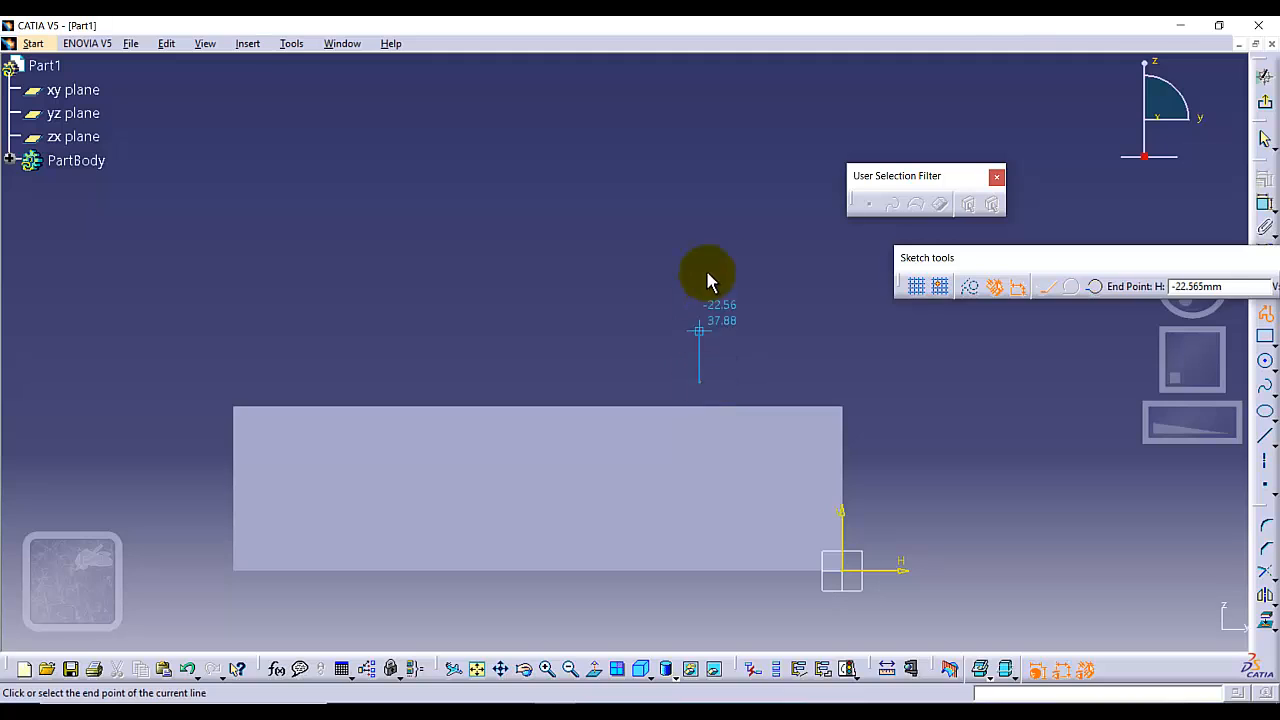
left_click(698, 235)
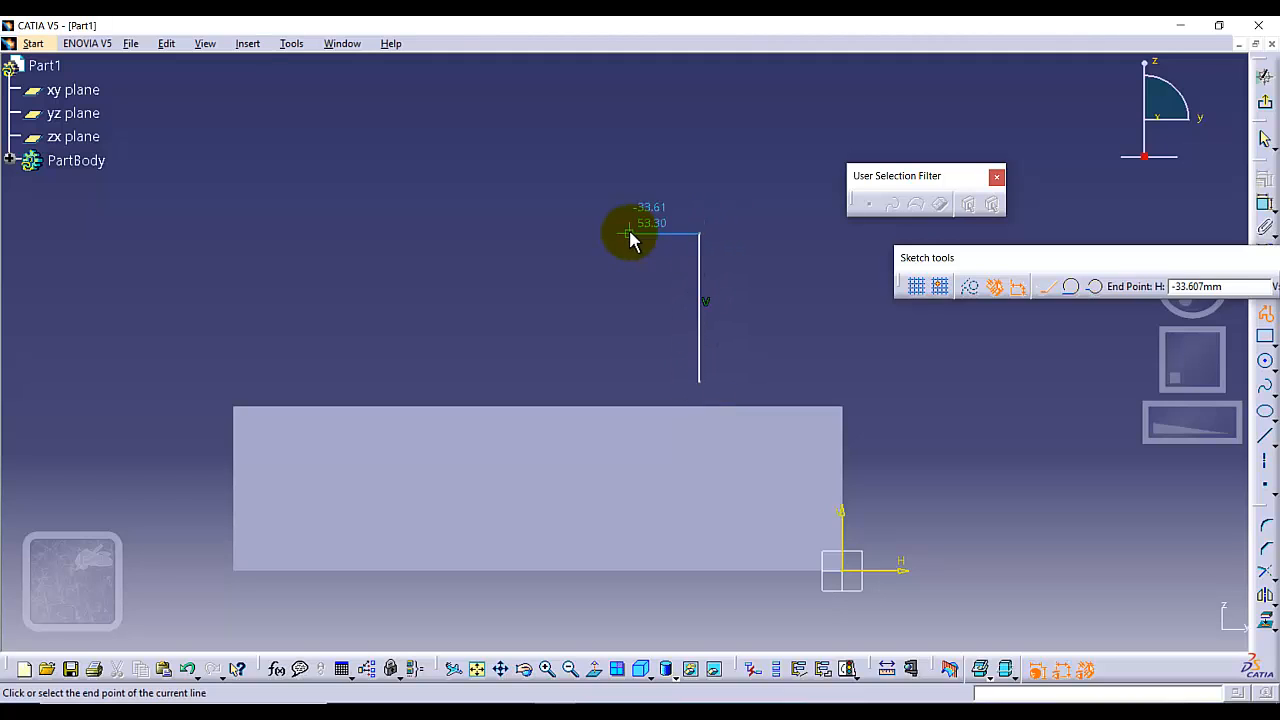
left_click(643, 235)
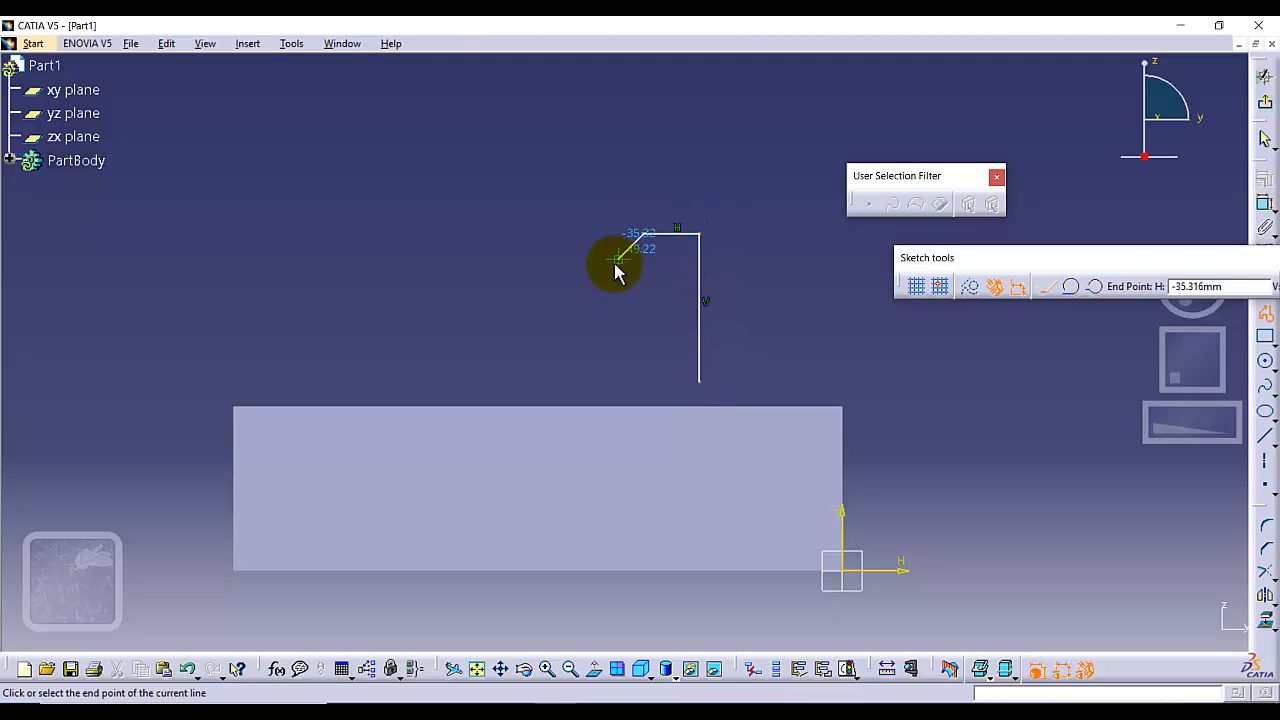
left_click(614, 262)
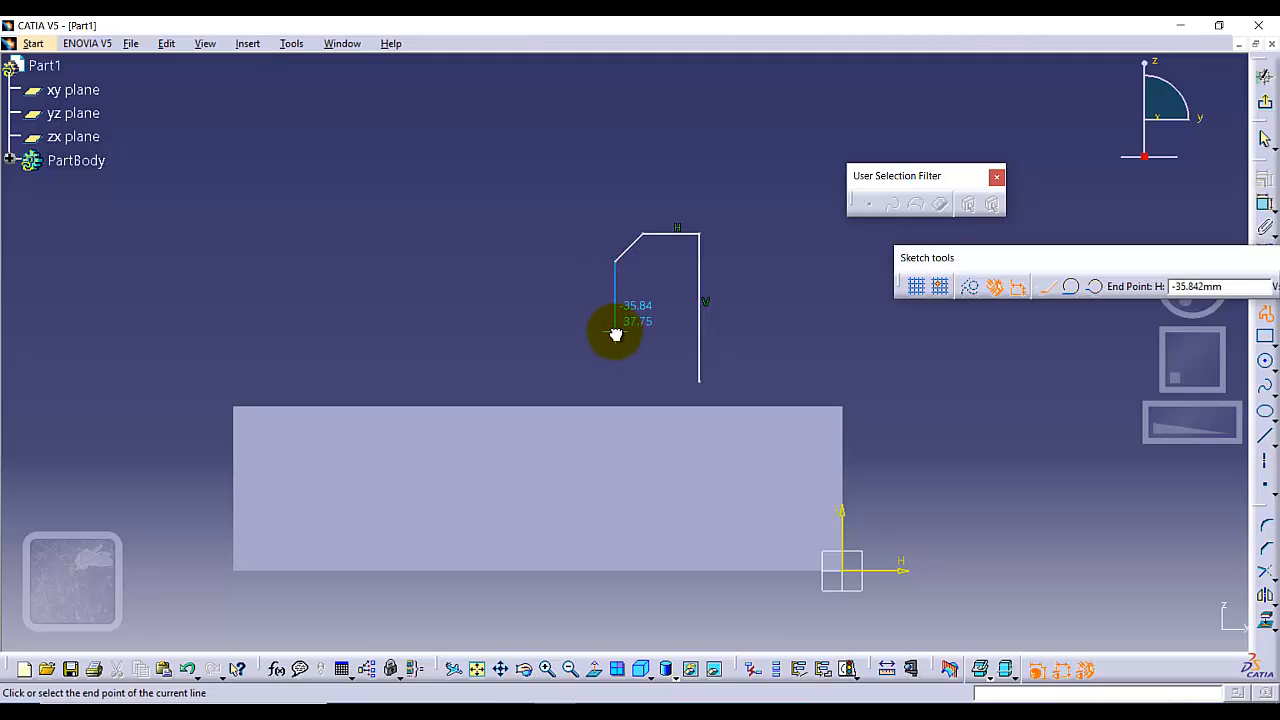
left_click(615, 332)
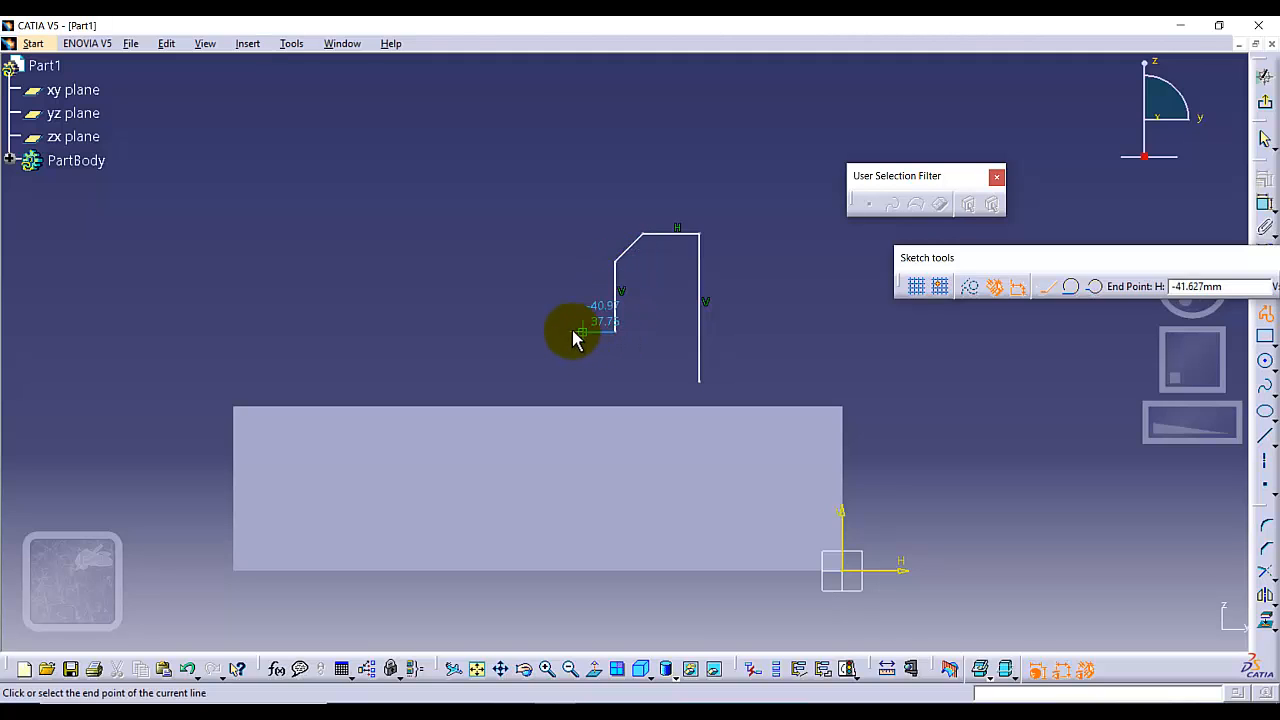
left_click(508, 331)
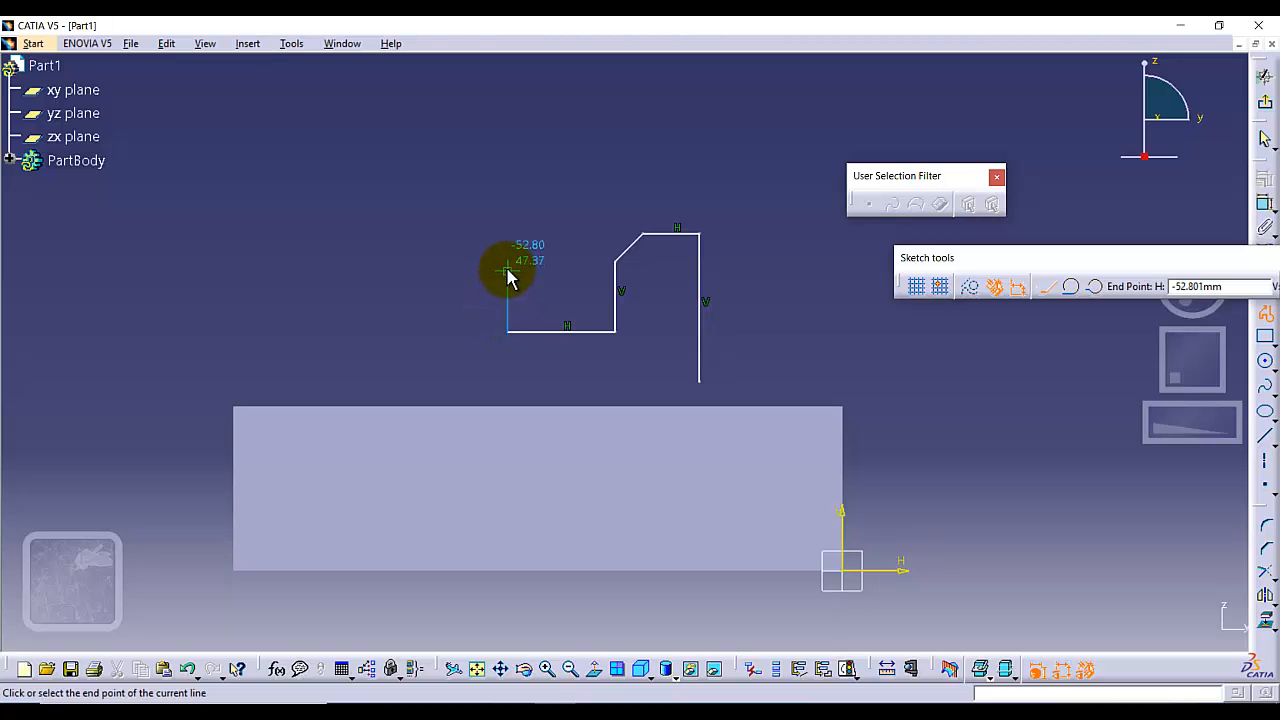
left_click(508, 270)
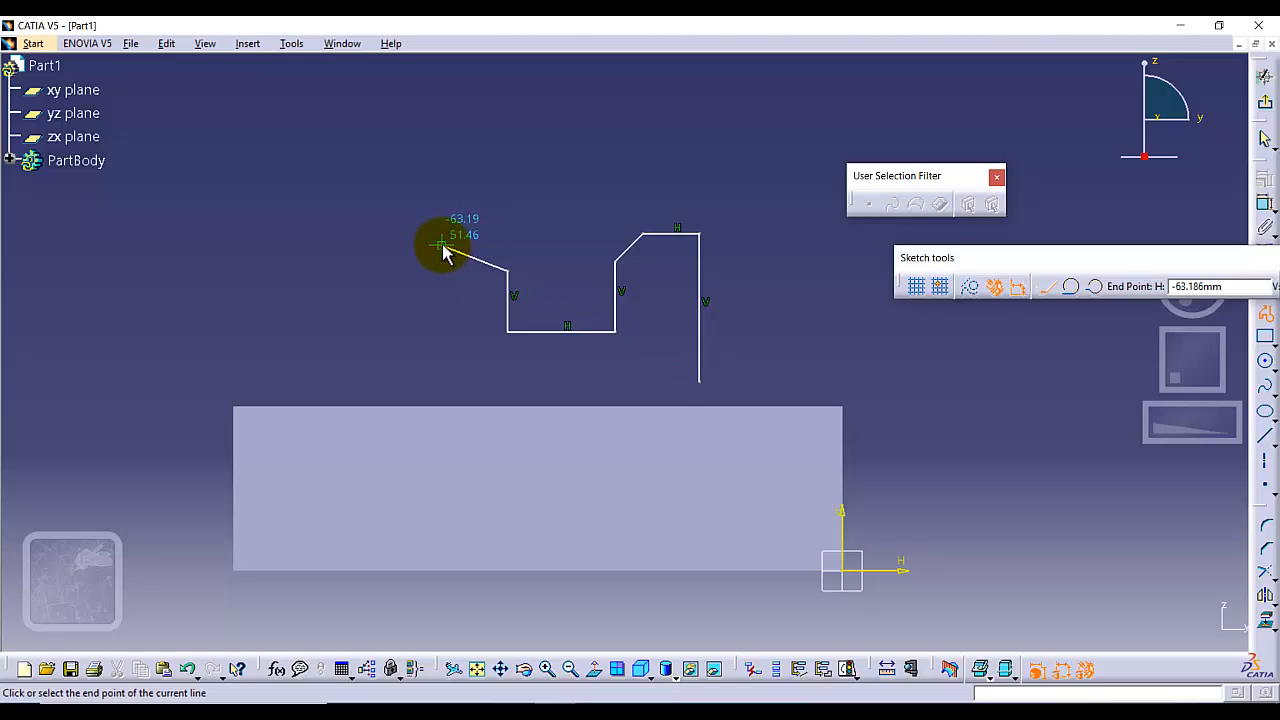
left_click(442, 245)
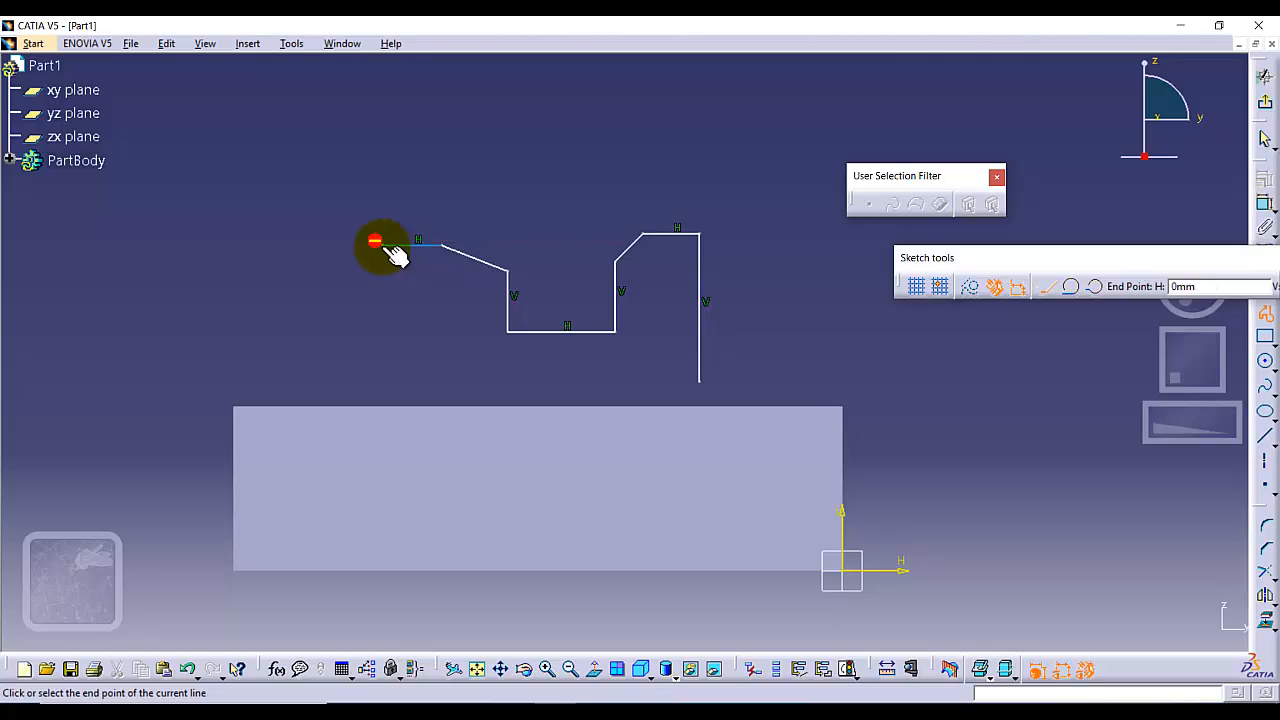
left_click(382, 245)
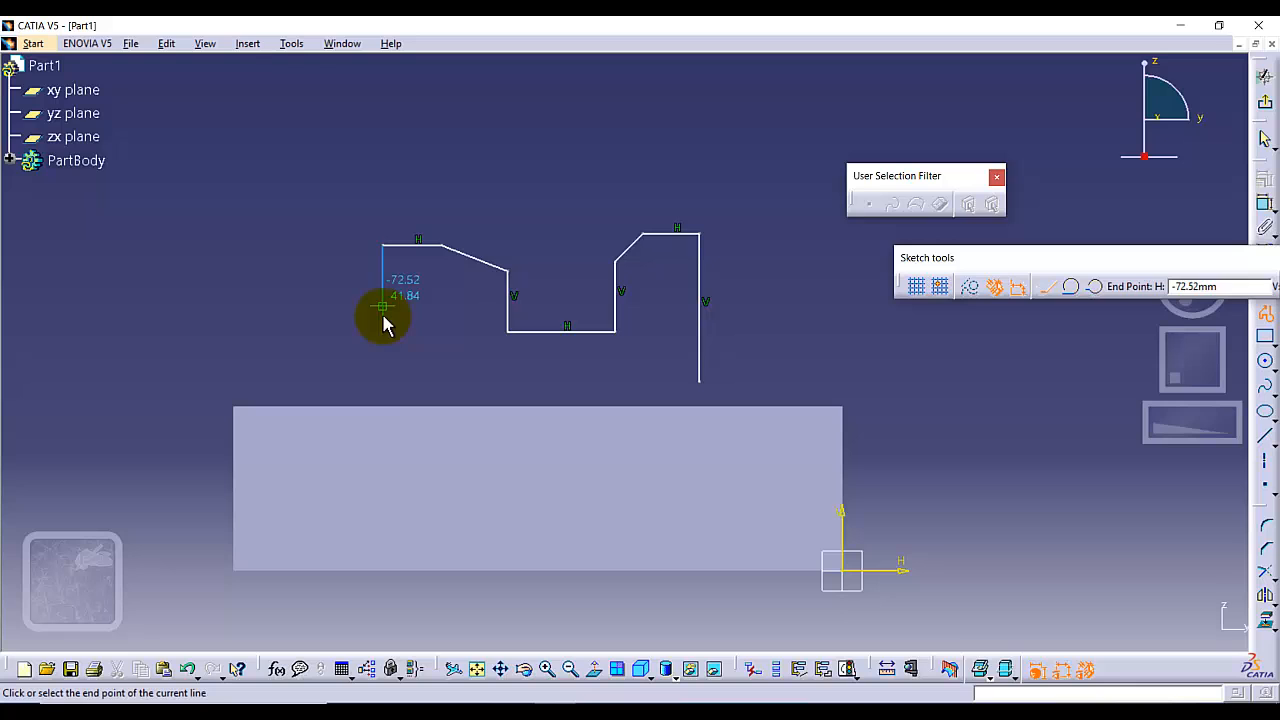
left_click(381, 382)
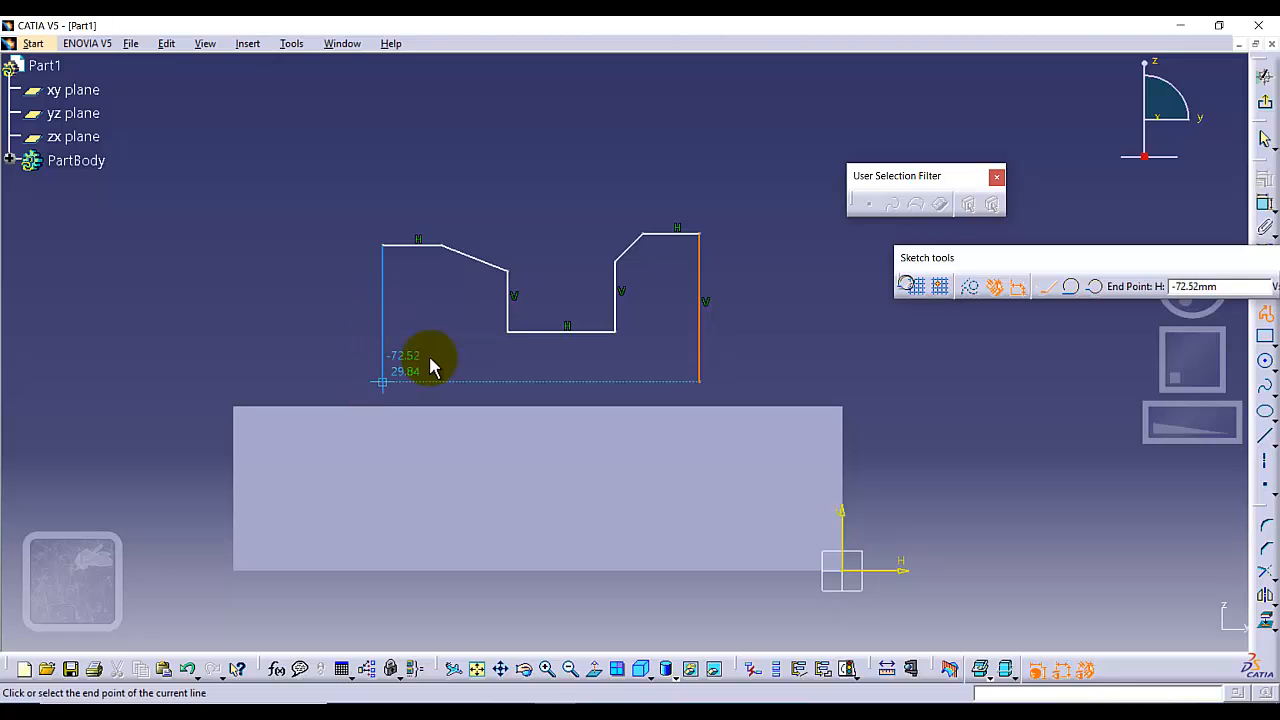
left_click(700, 382)
left_click(782, 344)
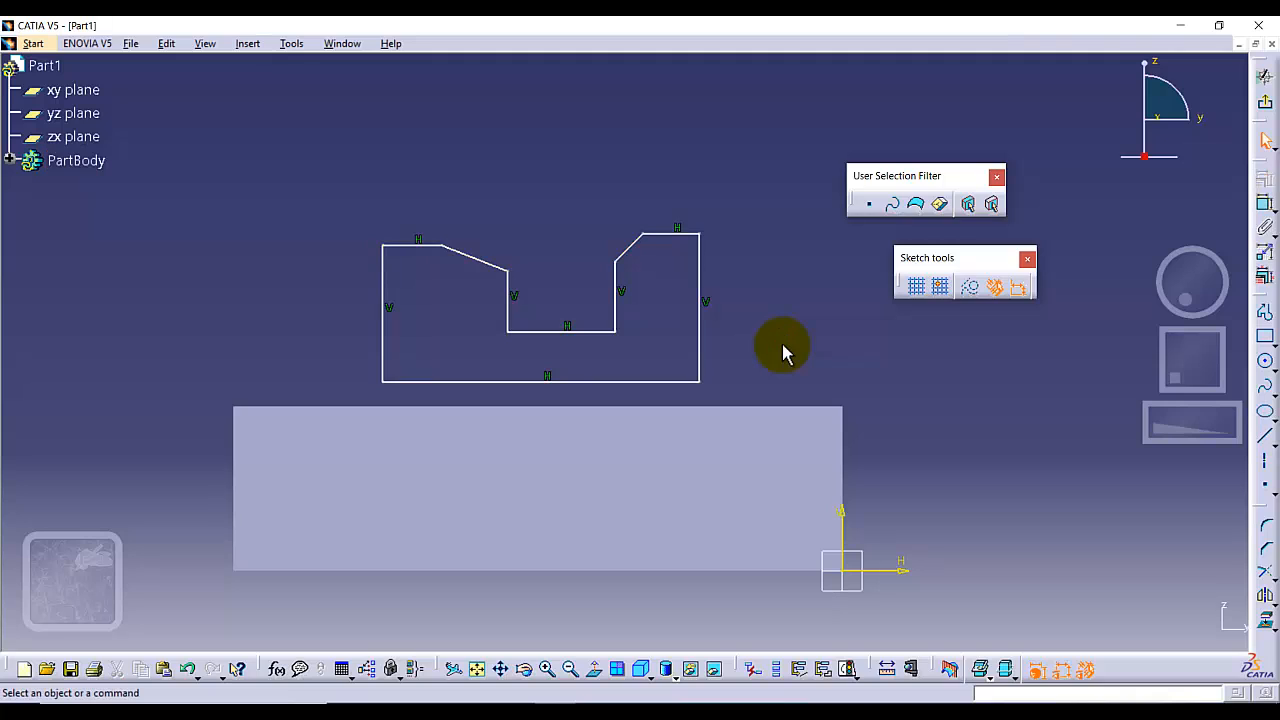
Constrain the profile's lower right corner coincident with the block's top edge.
left_click(697, 382)
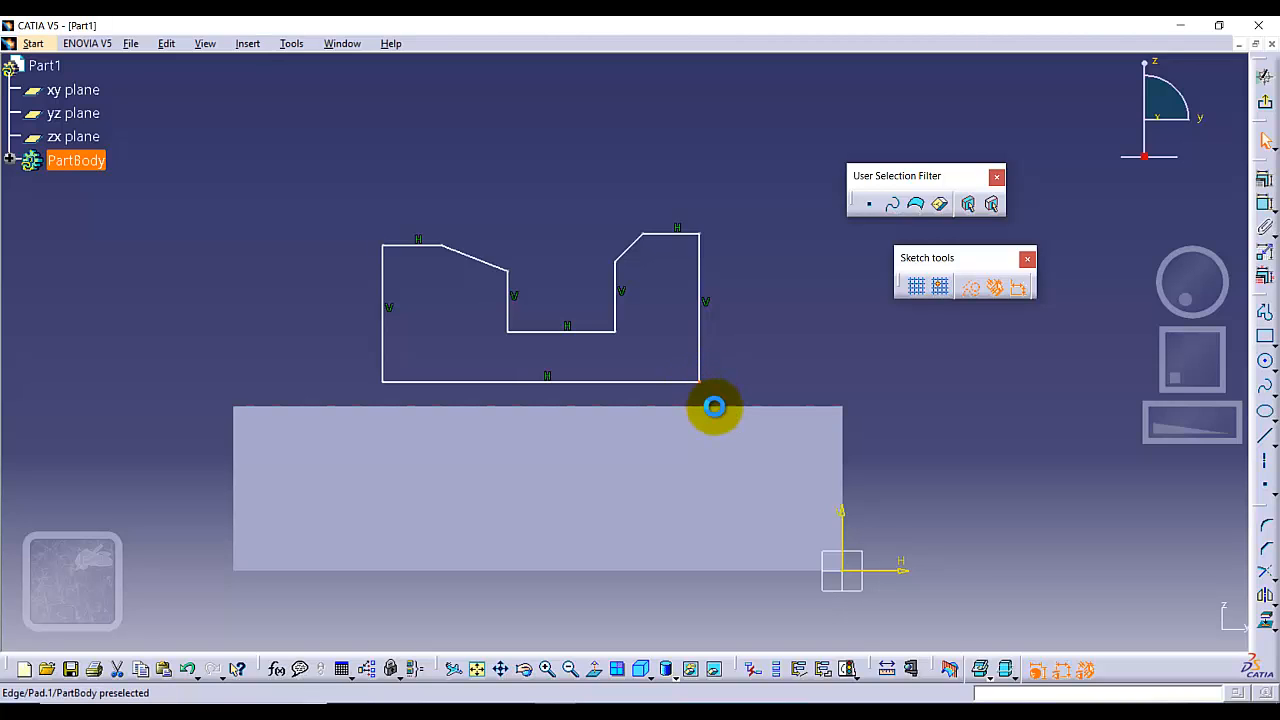
left_click(714, 406, "ctrl")
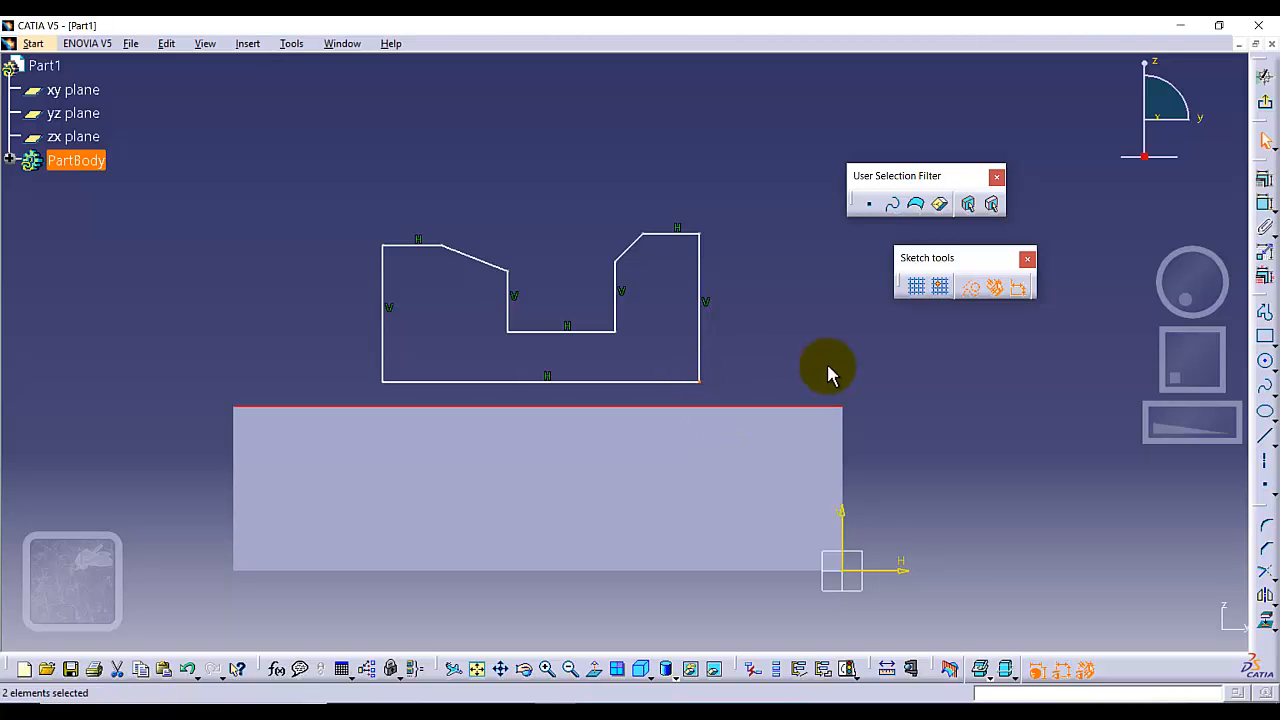
left_click(1265, 185)
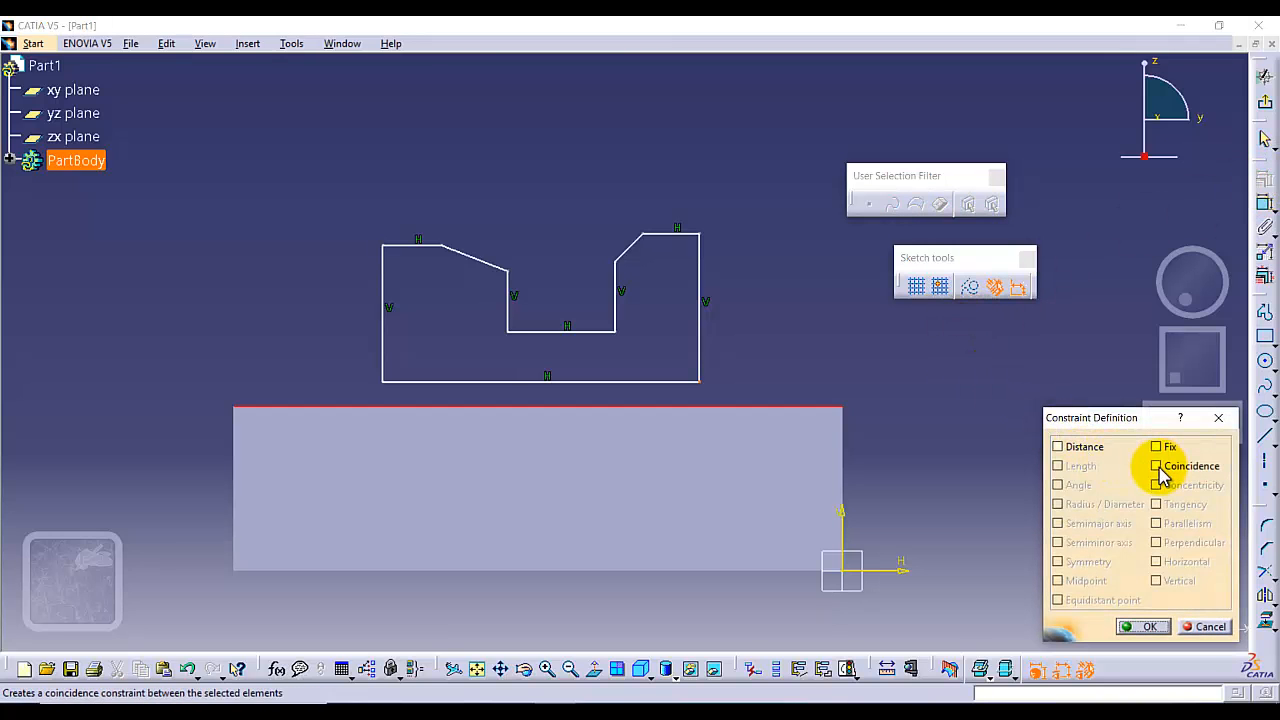
left_click(1157, 466)
left_click(1143, 626)
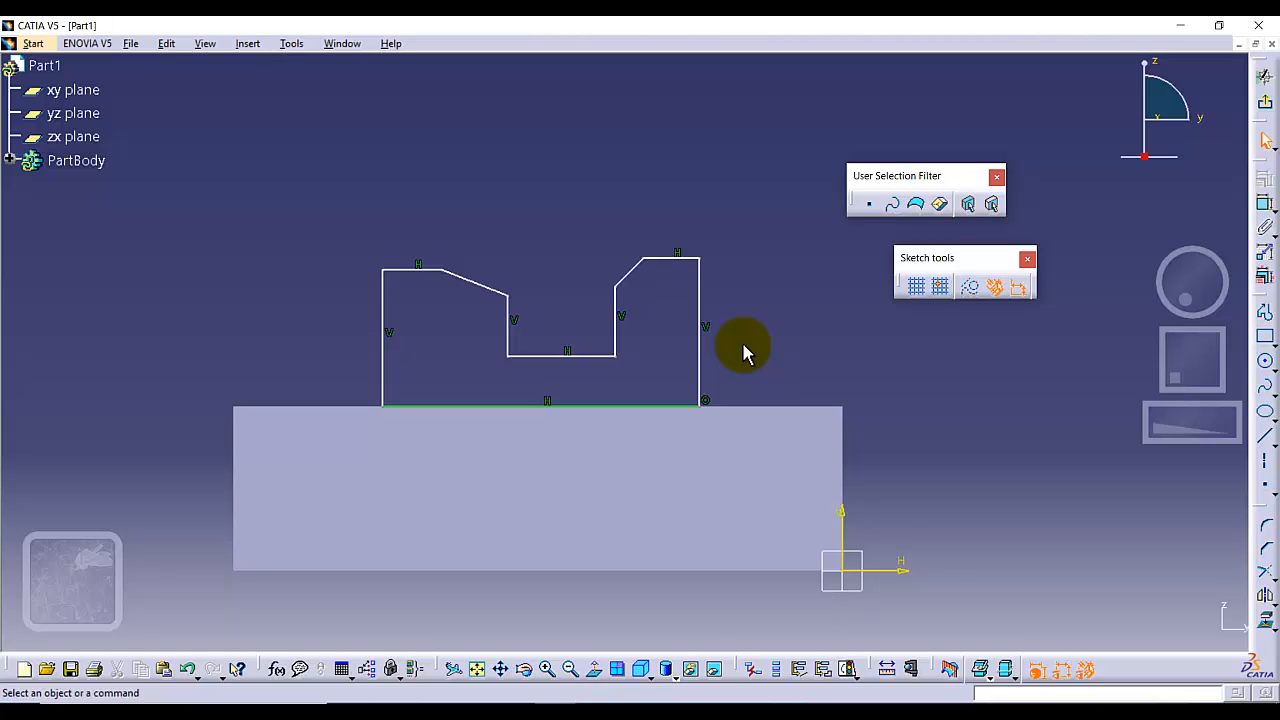
Dimension the distance from the profile's right side to the block's right edge and set it to 16 mm.
left_click(1266, 204)
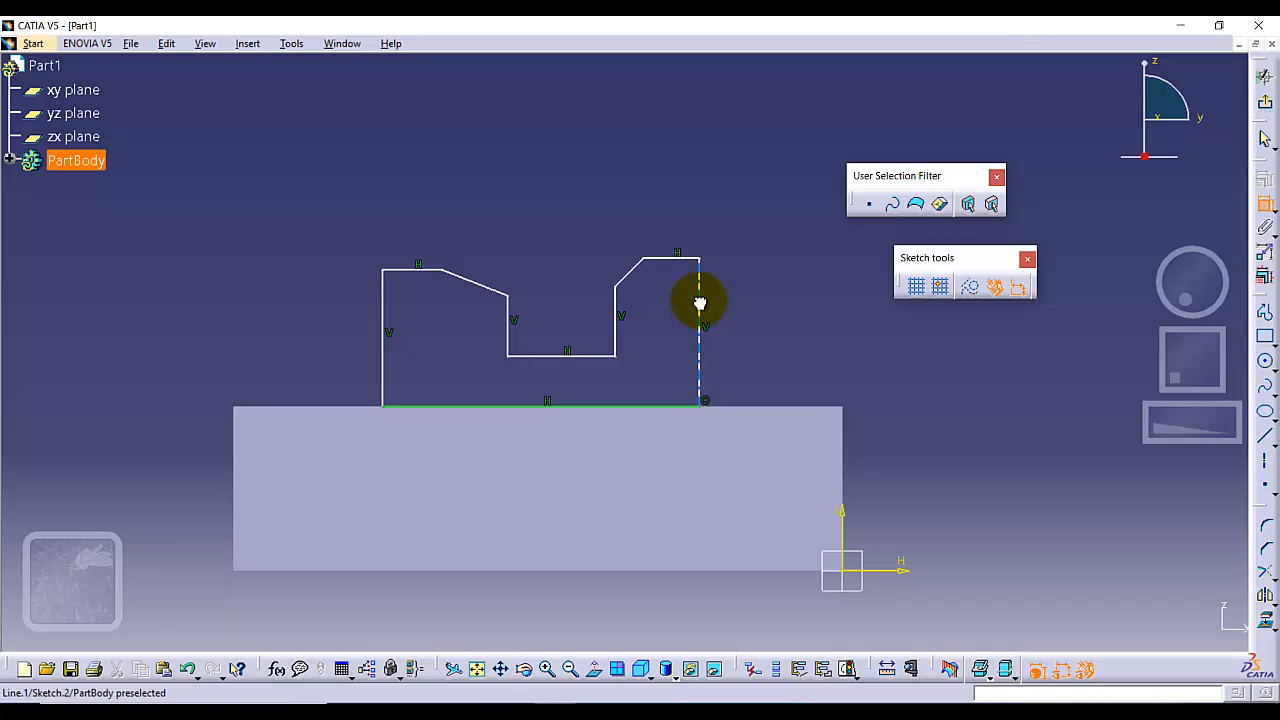
left_click(697, 298)
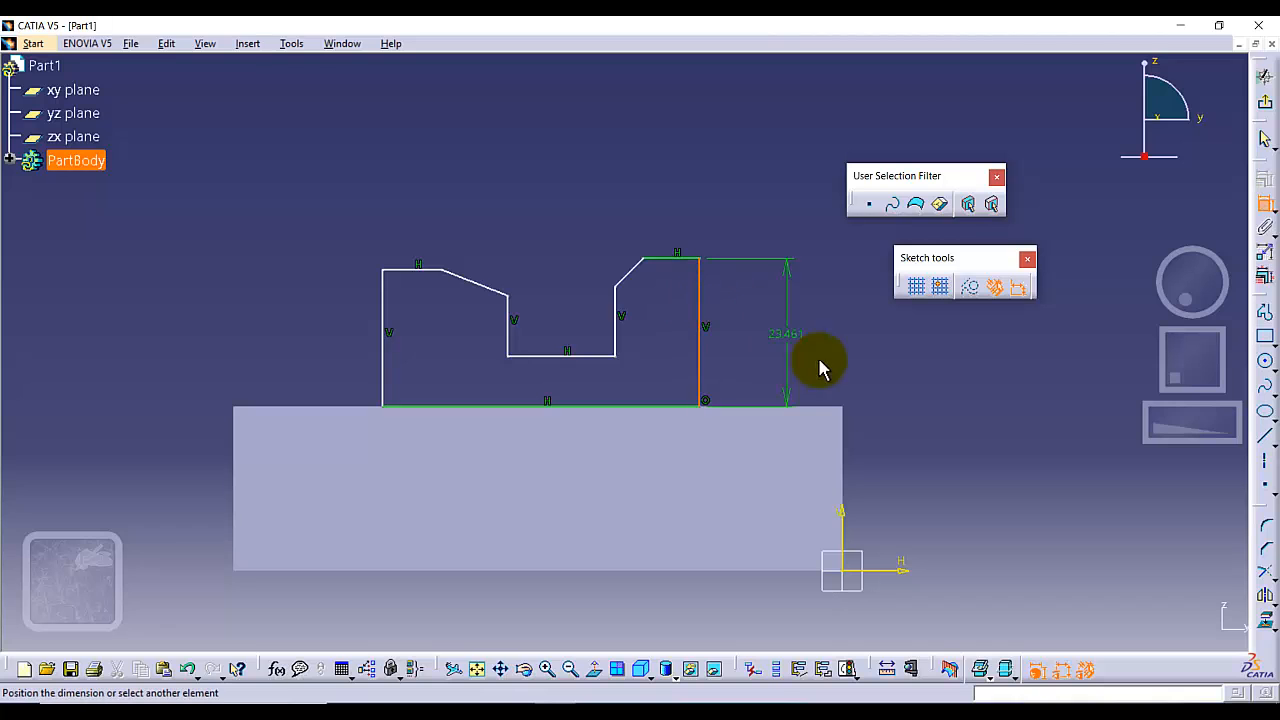
left_click(839, 521)
left_click(780, 245)
double_click(780, 245)
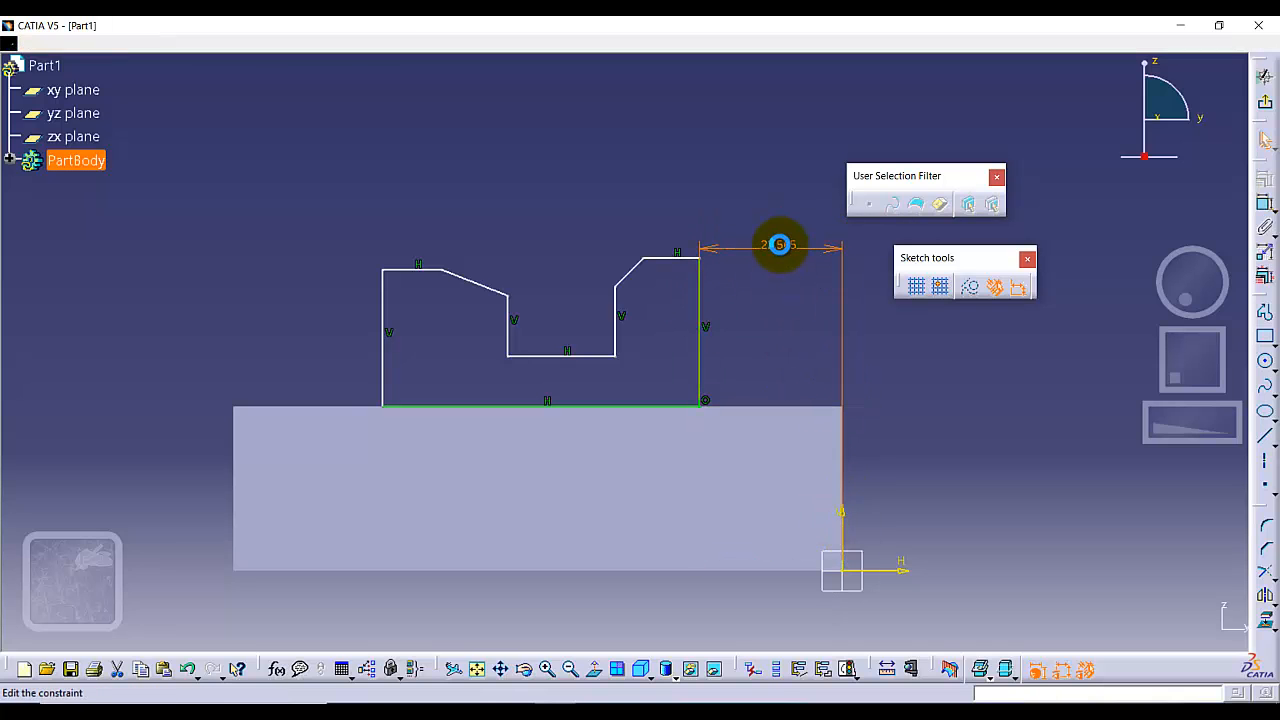
type("16")
key("Return")
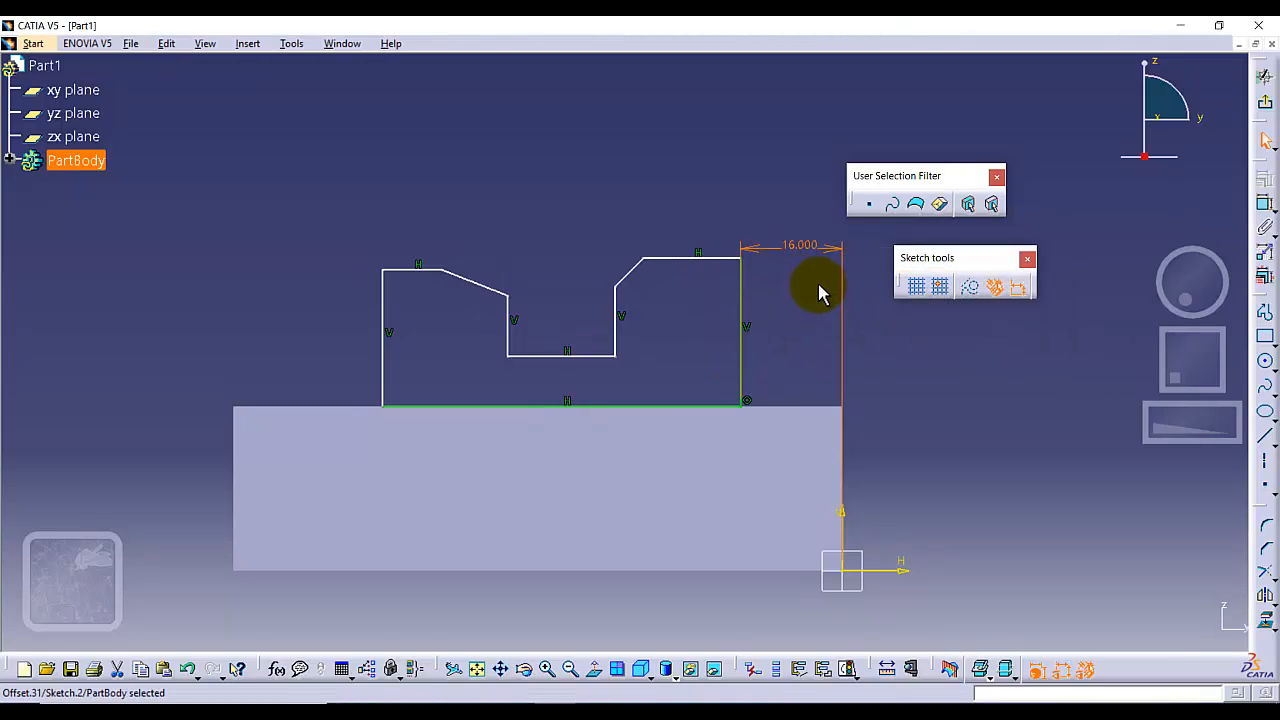
Dimension the horizontal top edge of the right upright and set its length to 10 mm.
left_click(700, 259)
left_click(1263, 202)
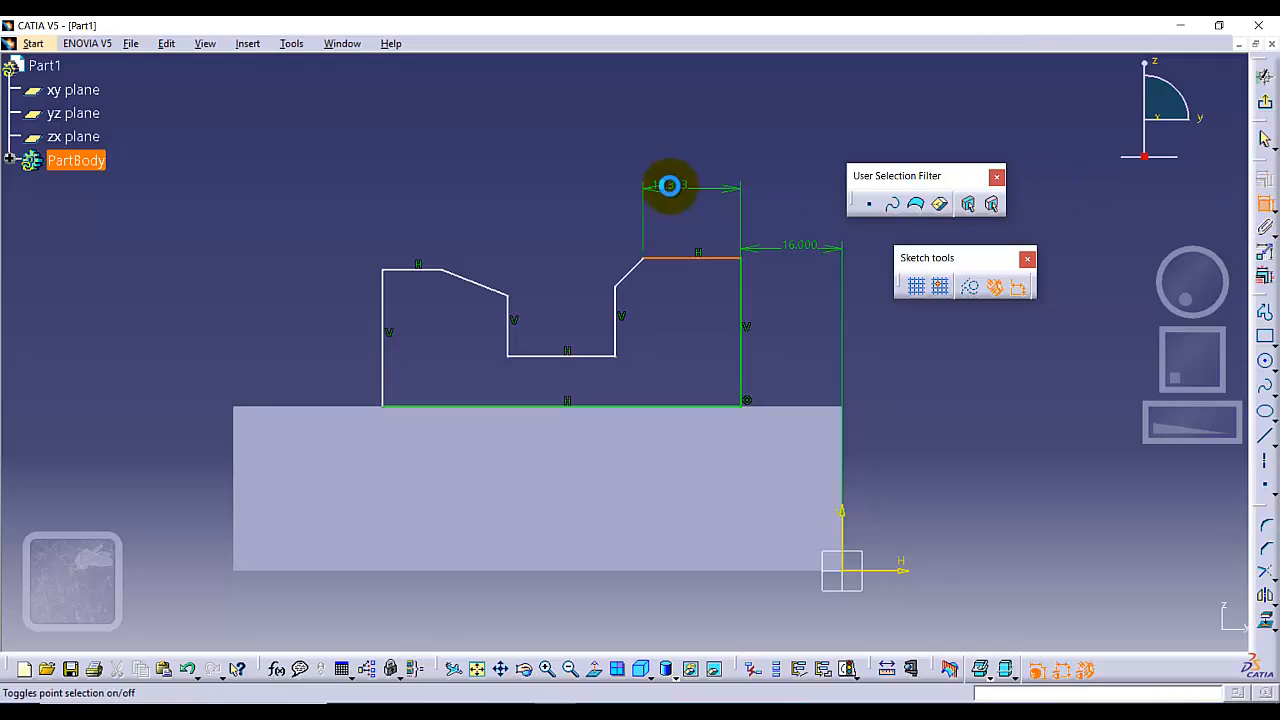
left_click(692, 183)
double_click(692, 183)
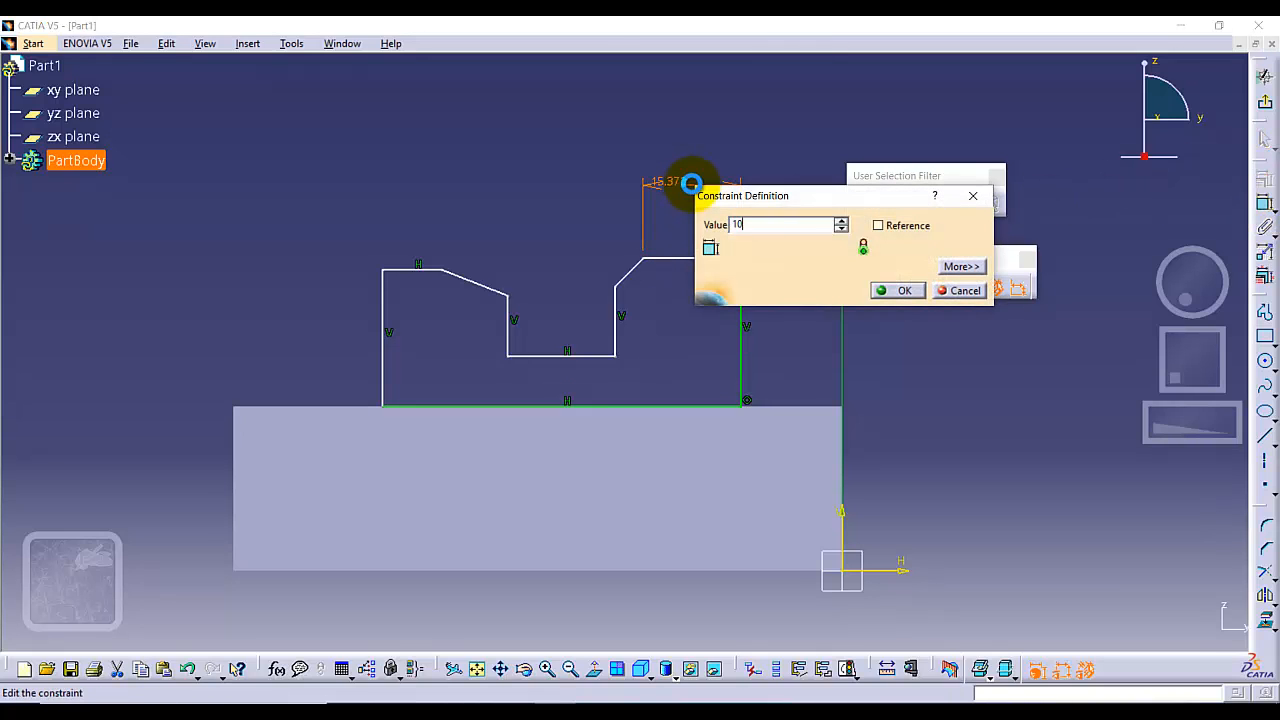
key("Return")
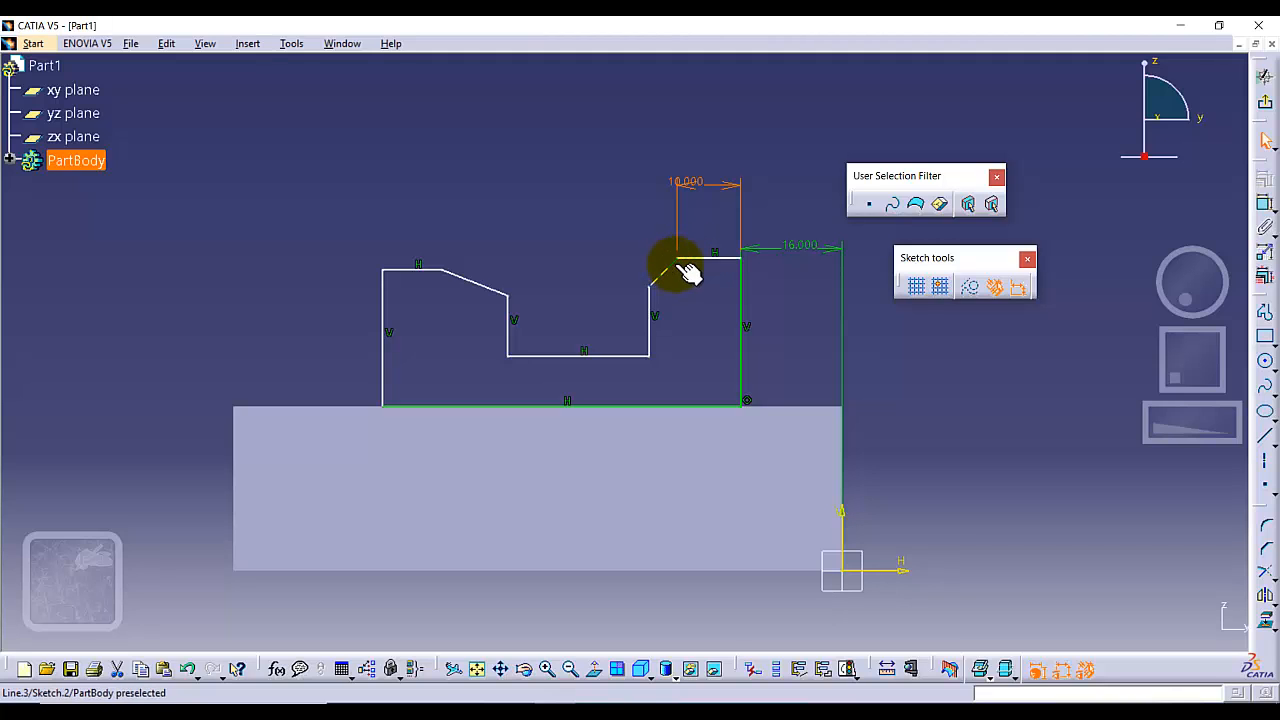
Dimension the angle between the right upright's top edge and its sloped corner line and set it to 45°.
left_click(1262, 202)
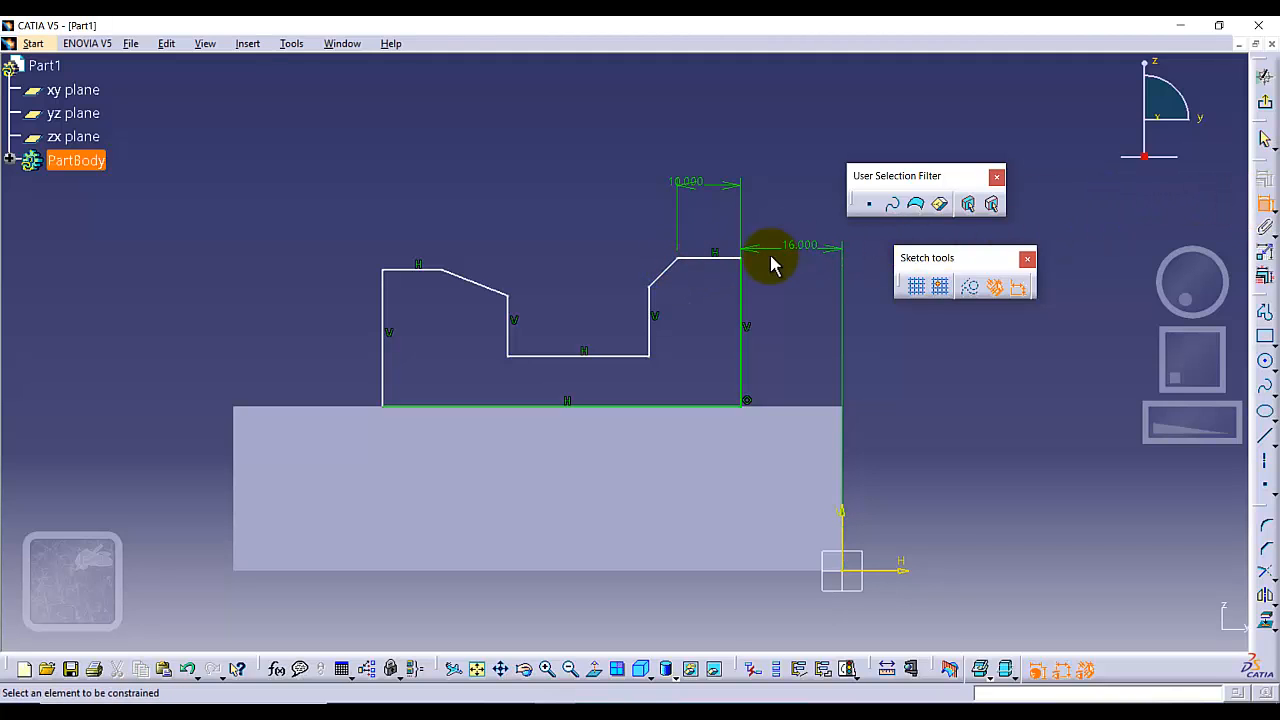
left_click(690, 259)
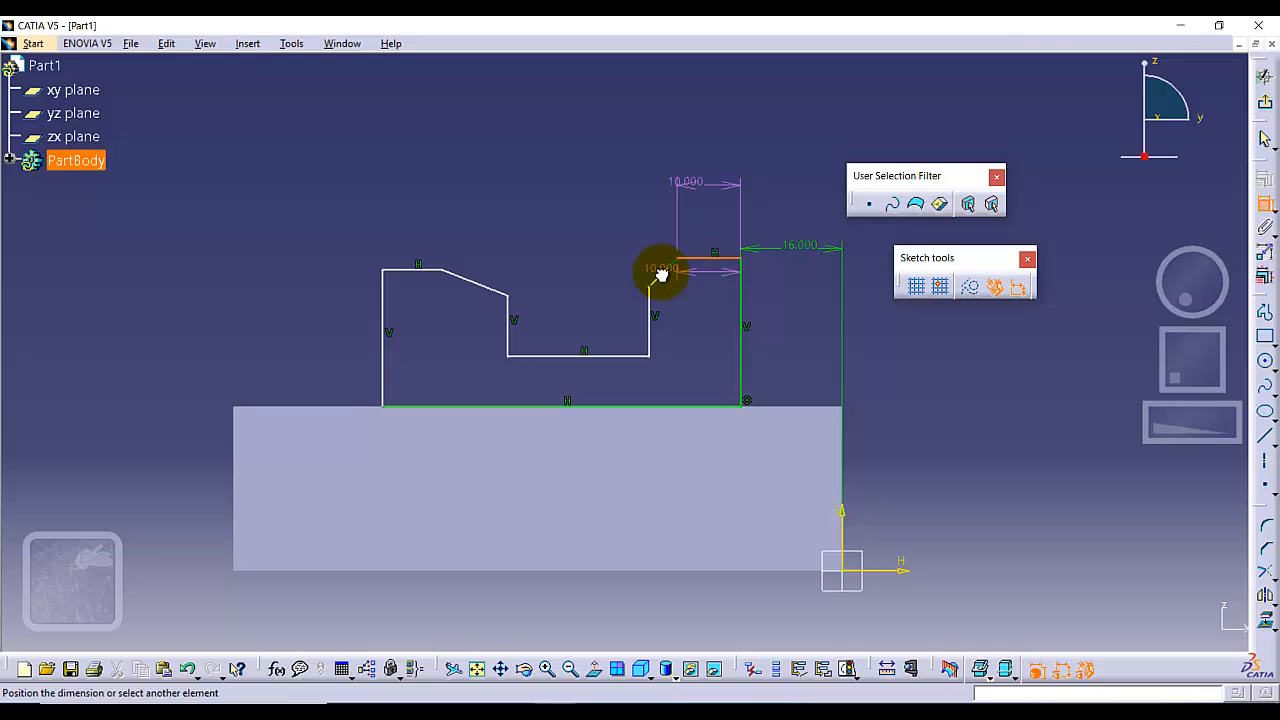
left_click(660, 275)
left_click(645, 272)
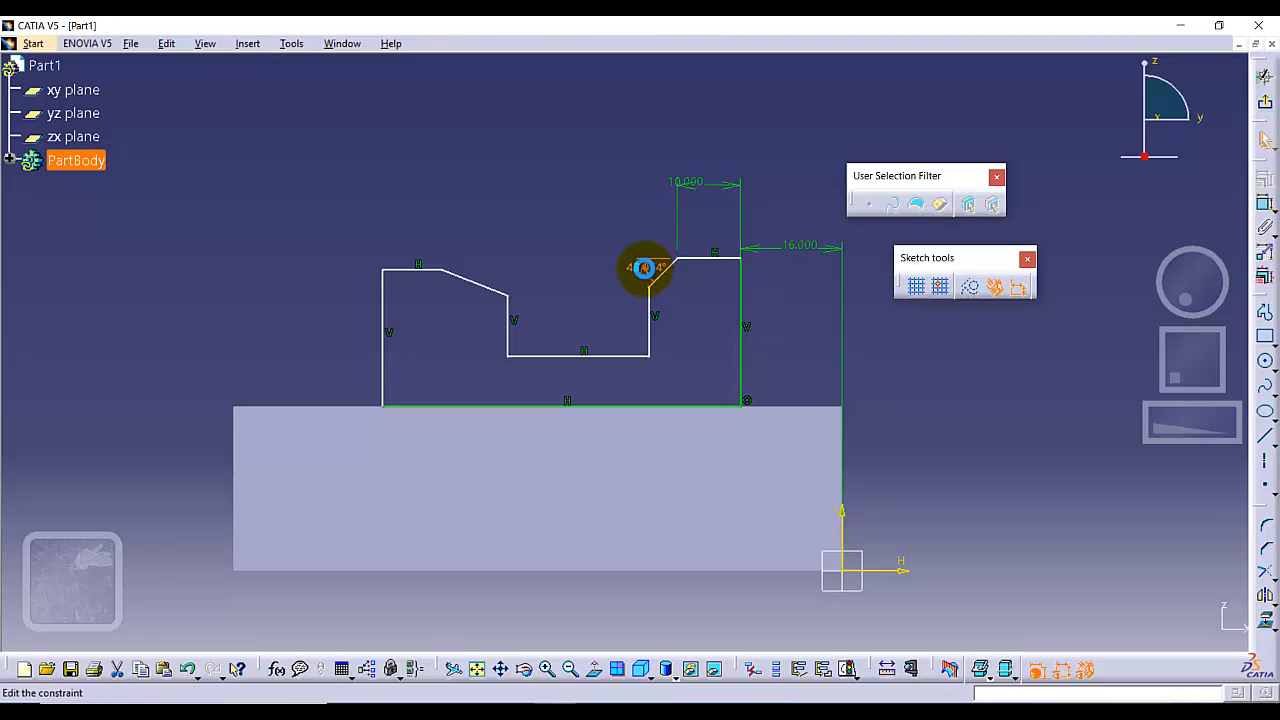
double_click(646, 270)
key("Return")
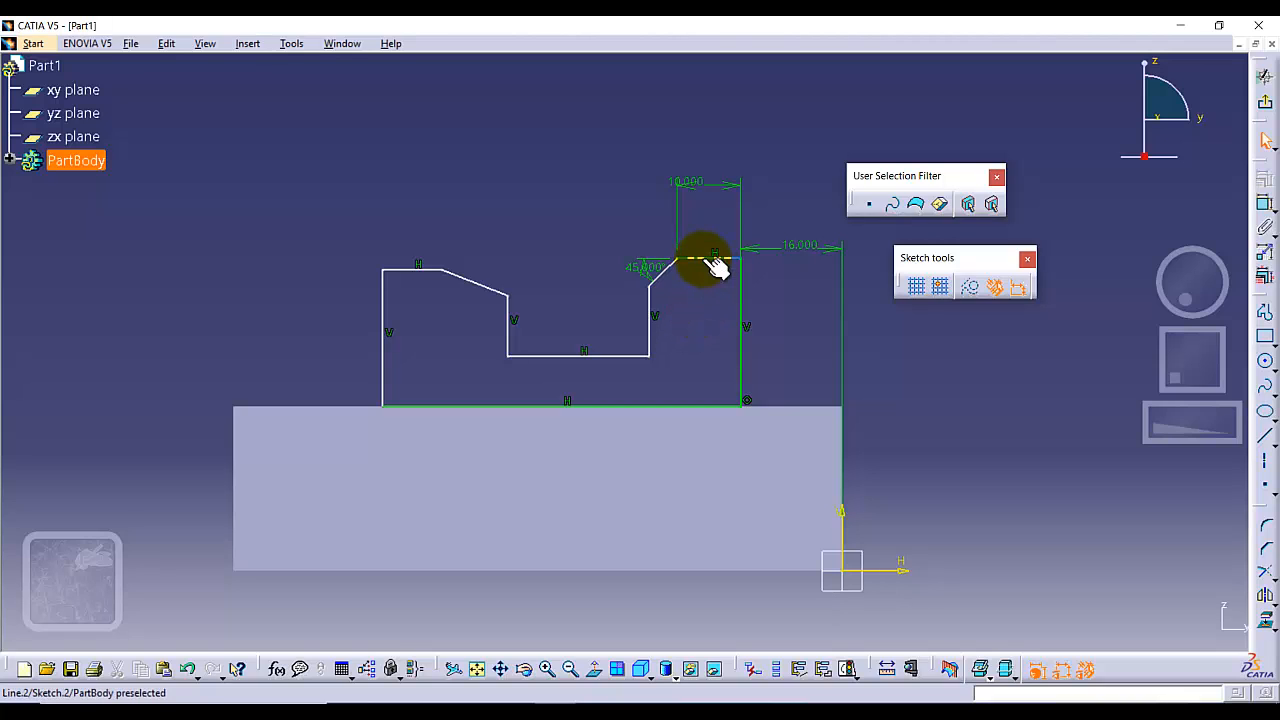
Dimension the profile's right vertical side and set its length to 24 mm.
left_click(1265, 203)
left_click(745, 308)
left_click(791, 317)
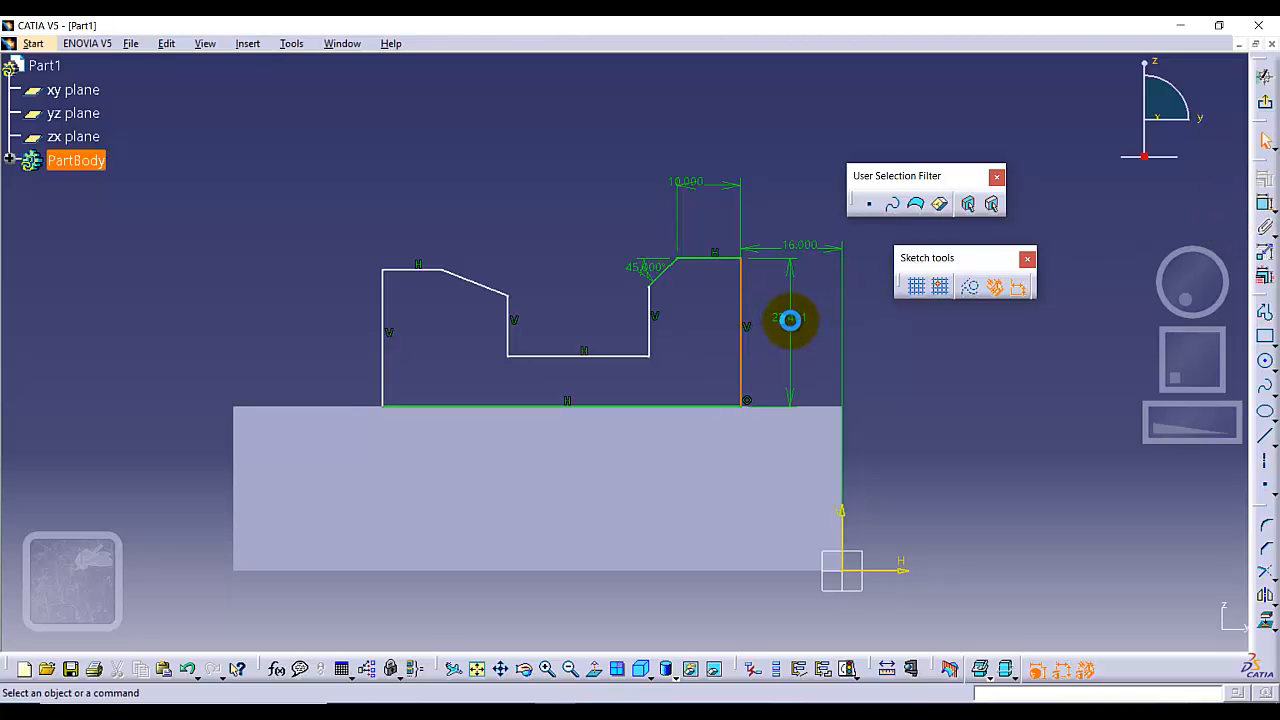
double_click(790, 317)
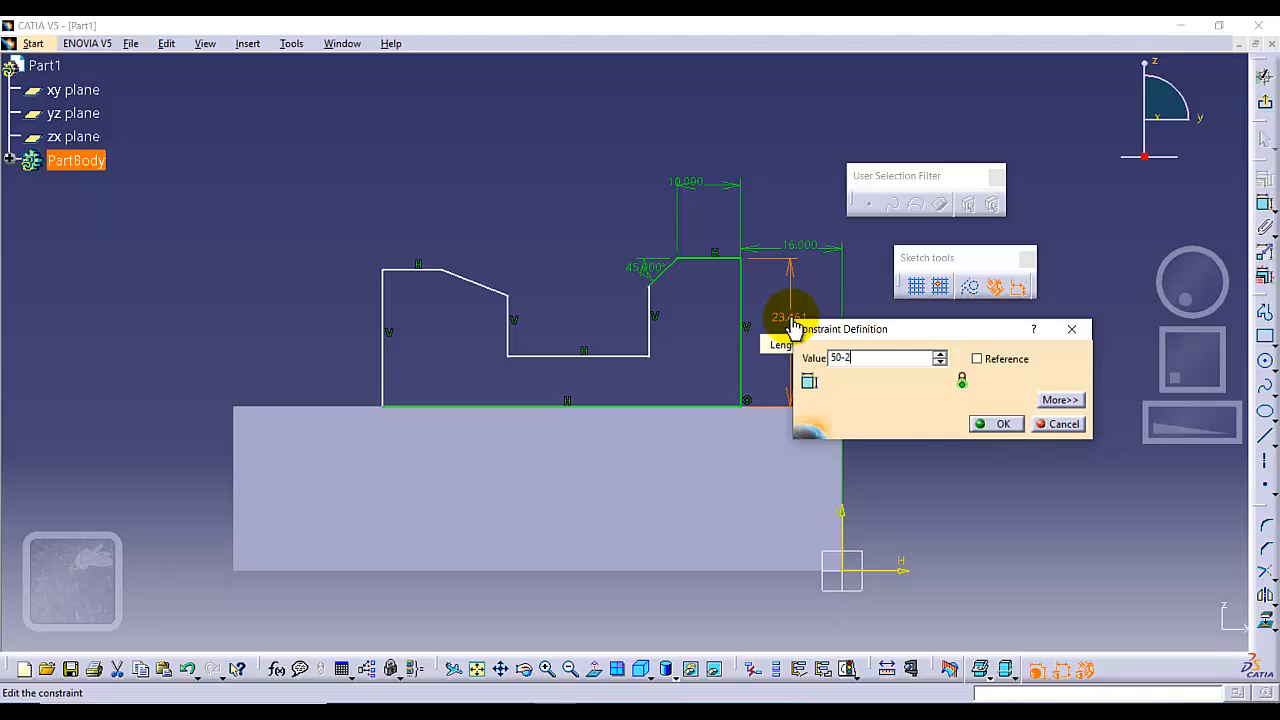
key("Return")
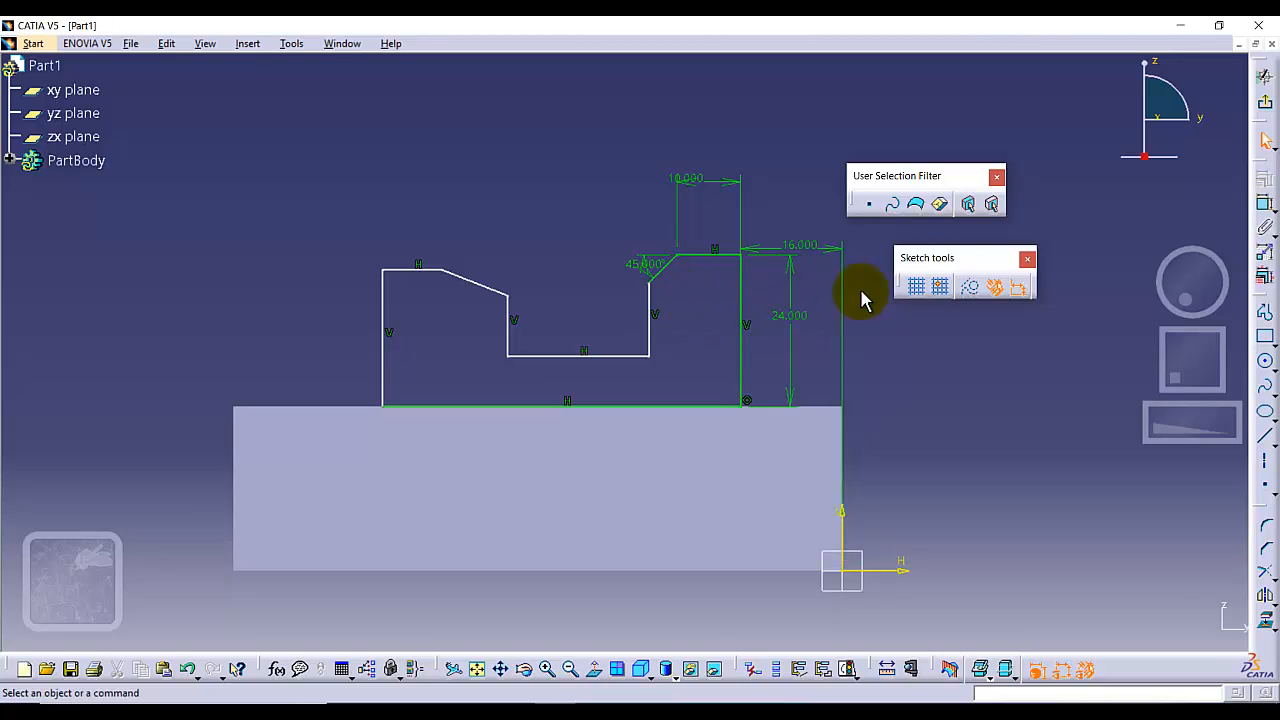
Dimension the width between the right upright's two vertical sides and set it to 20 mm.
left_click(1265, 203)
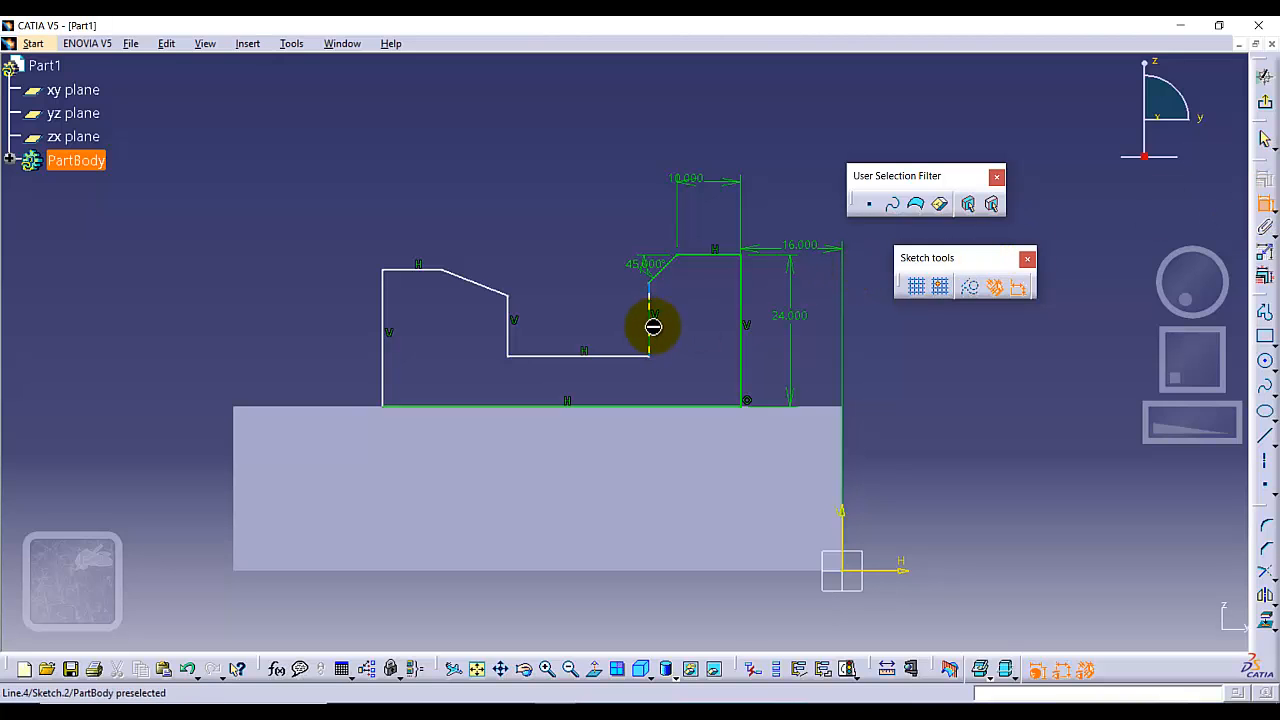
left_click(650, 322)
left_click(741, 326)
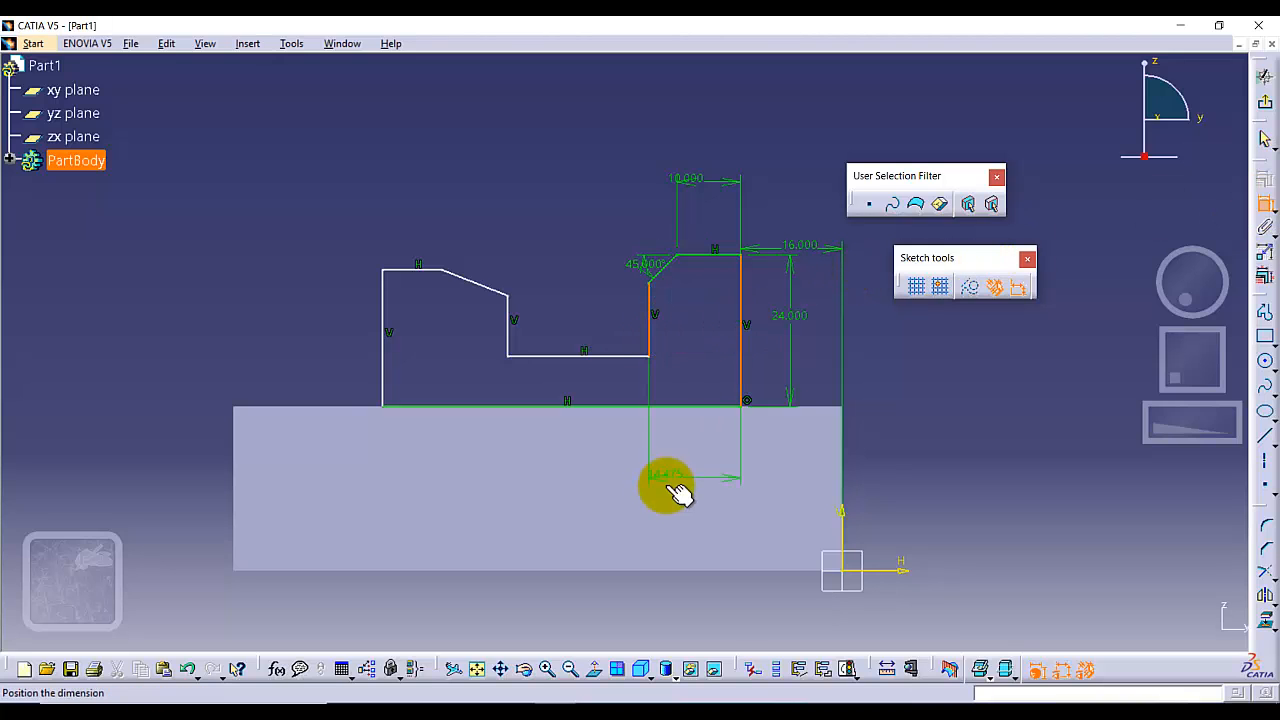
double_click(694, 465)
type("20.000mm")
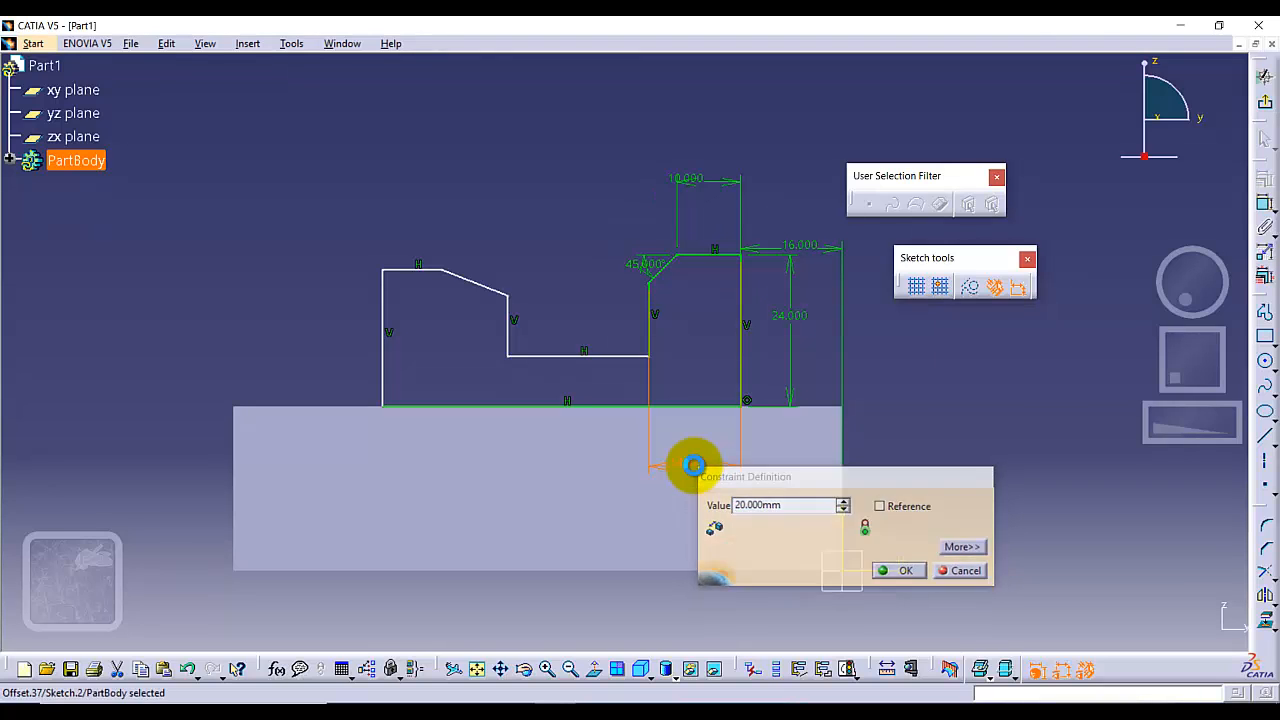
key("Return")
Dimension the horizontal bottom edge of the notch and set its length to 24 mm.
left_click(557, 356)
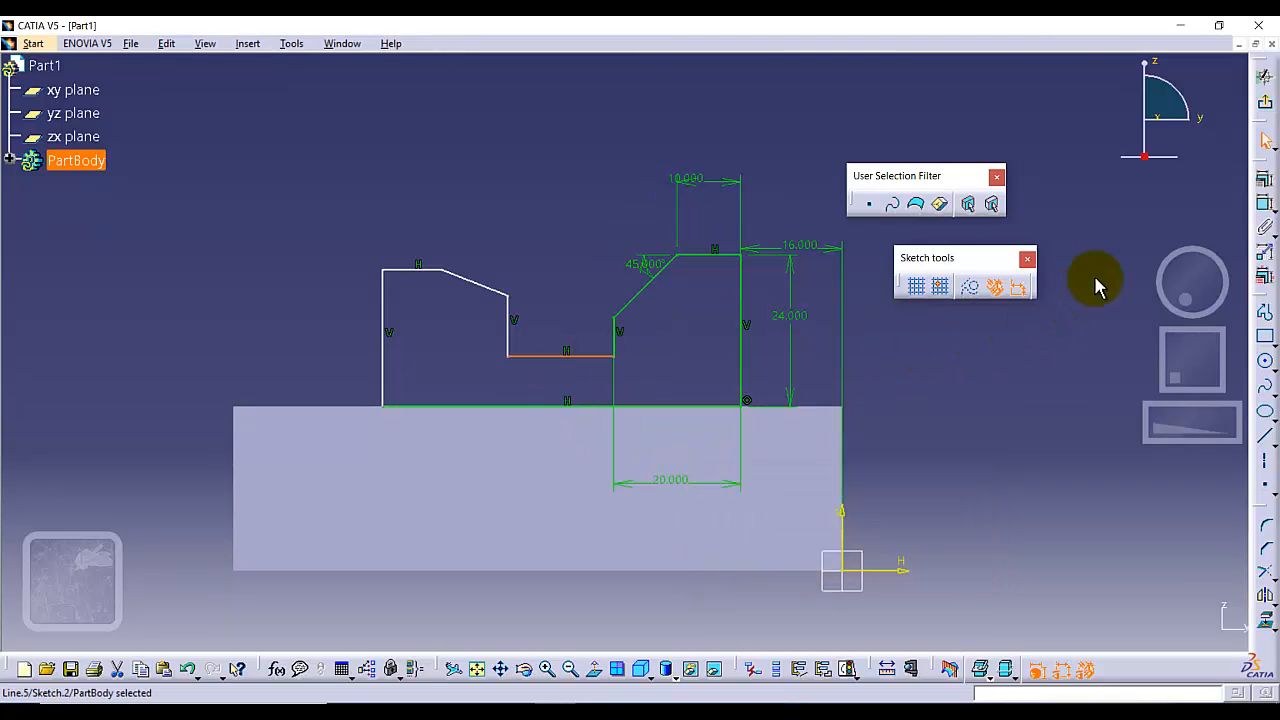
left_click(1263, 206)
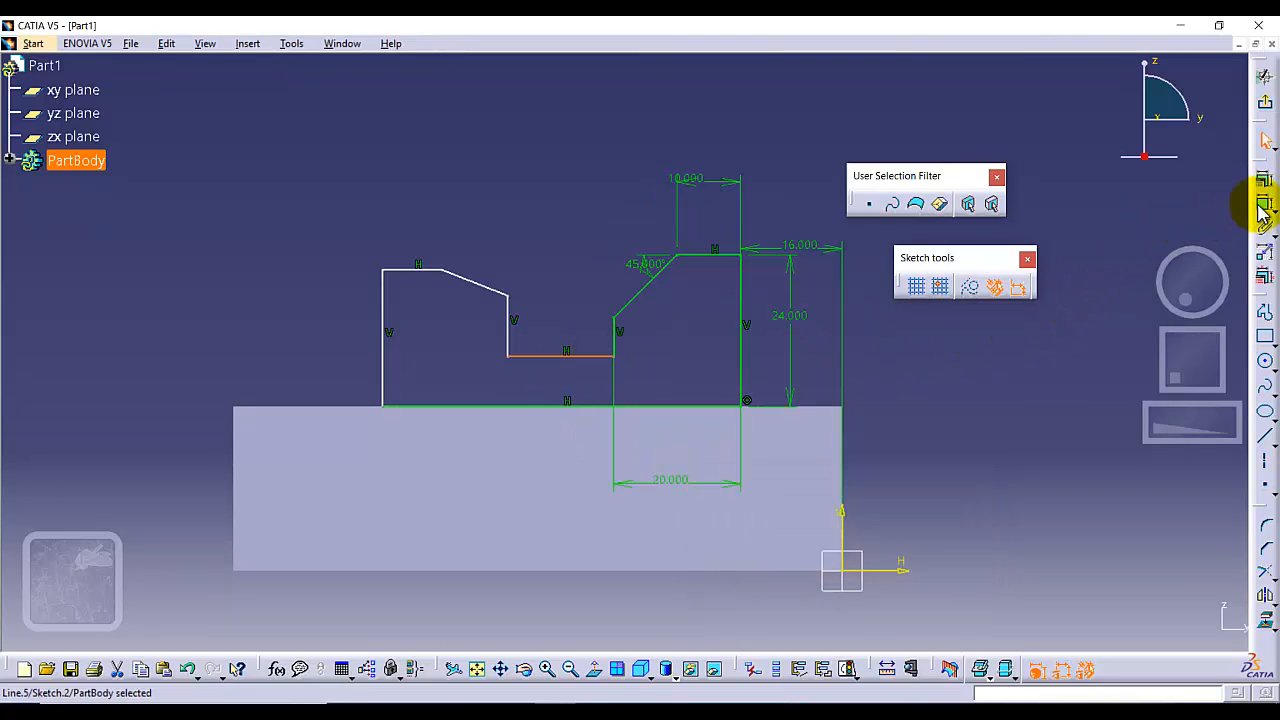
left_click(1260, 202)
left_click(541, 488)
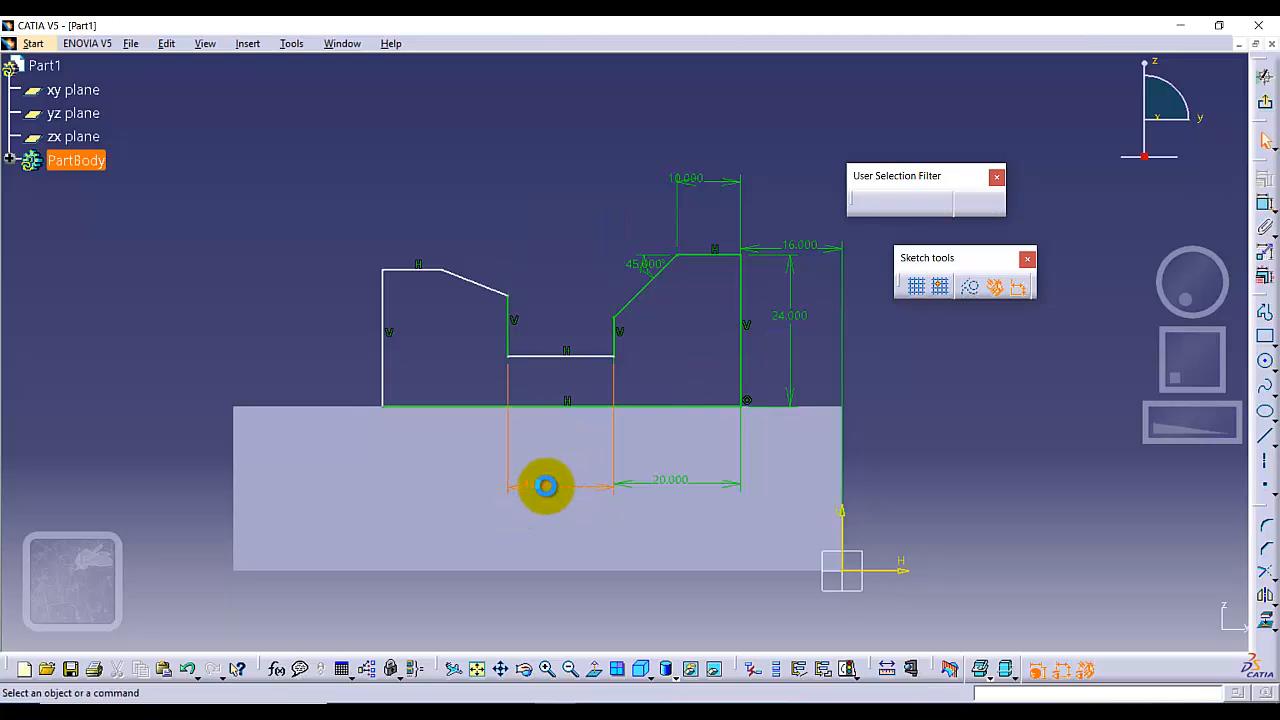
double_click(543, 486)
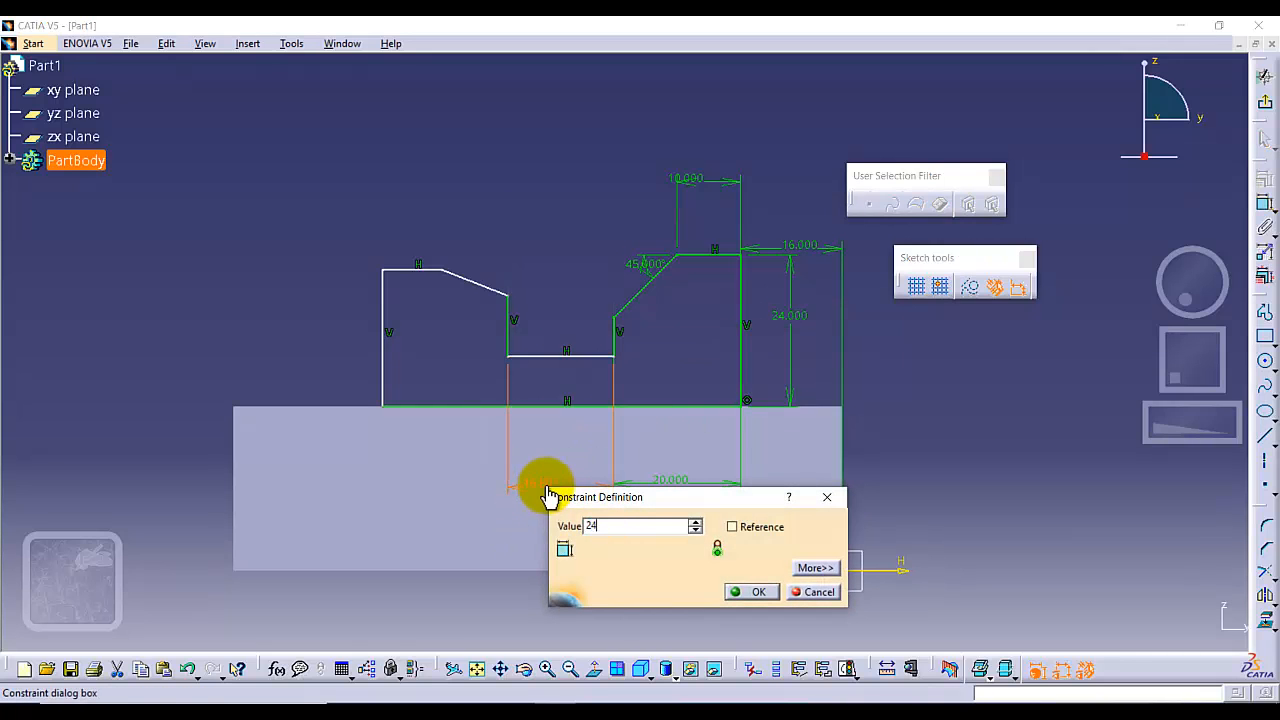
key("Return")
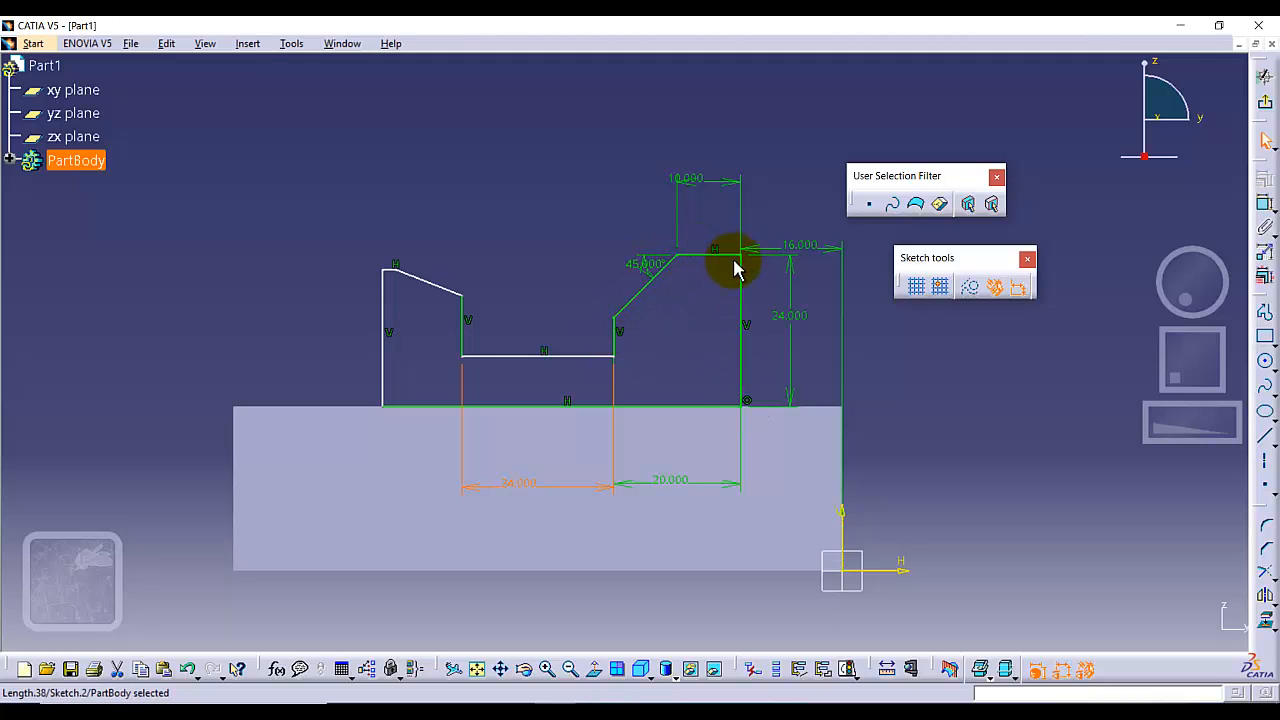
Move the upper end of the left upright's sloped line outward and up so the top edge is about 7 mm long.
left_click(632, 320)
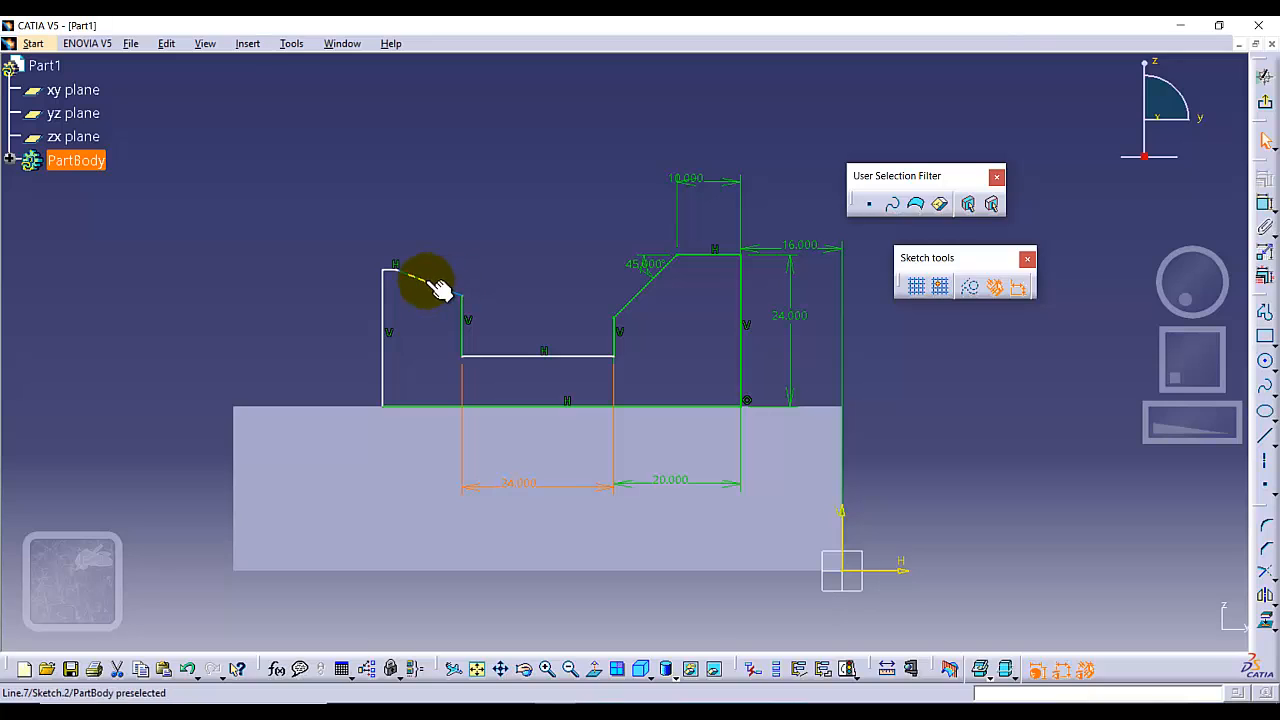
left_click_drag(399, 272, 423, 276)
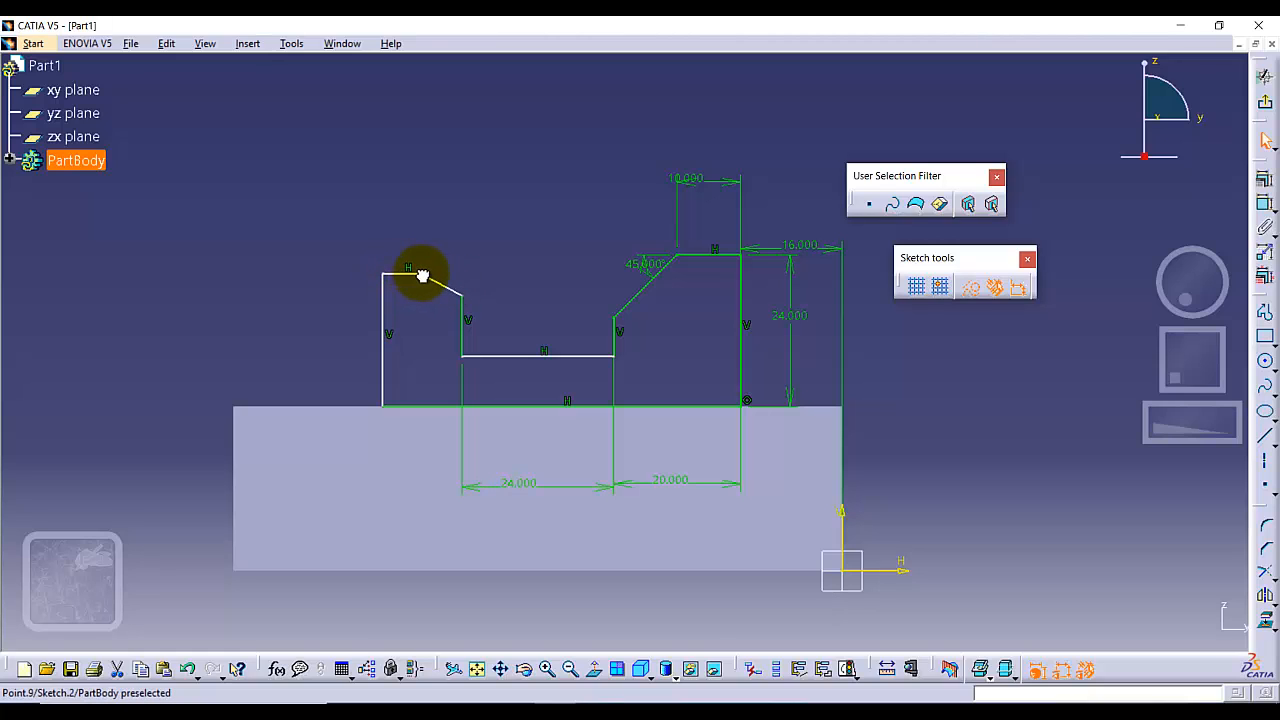
left_click(425, 325)
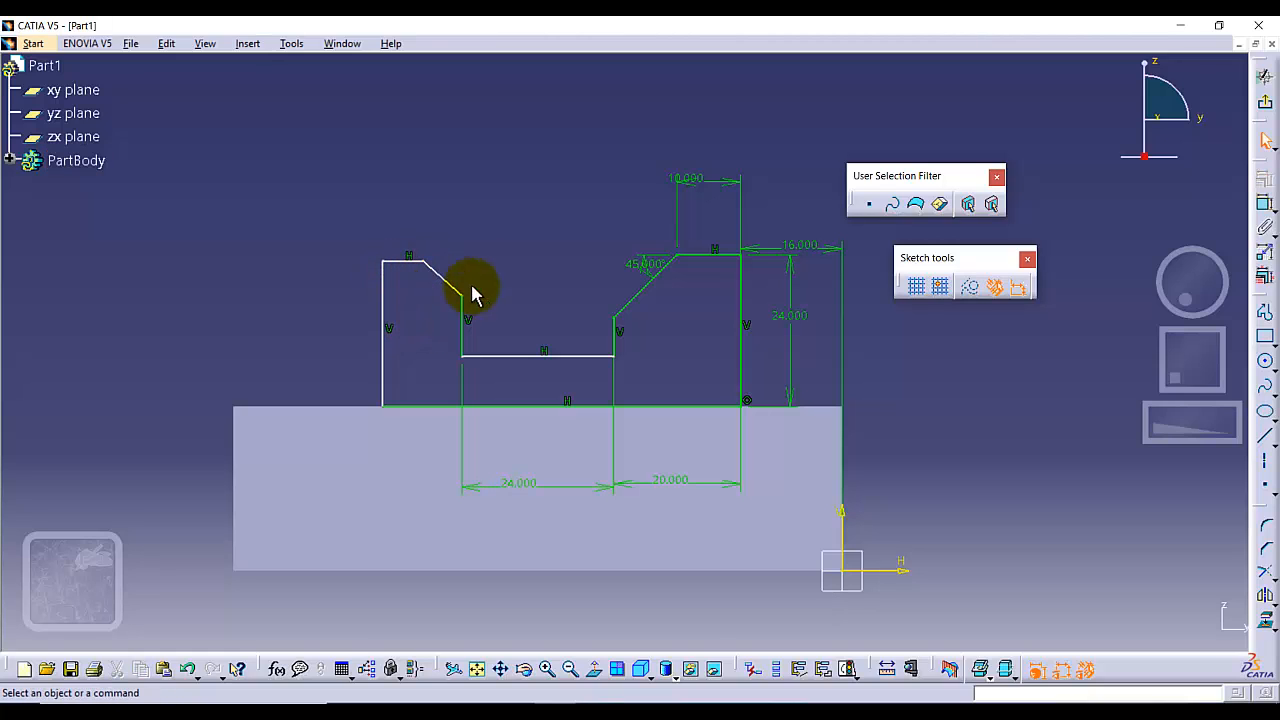
Dimension the angle between the left upright's top edge and its sloped corner line and set it to 45°.
left_click(1266, 203)
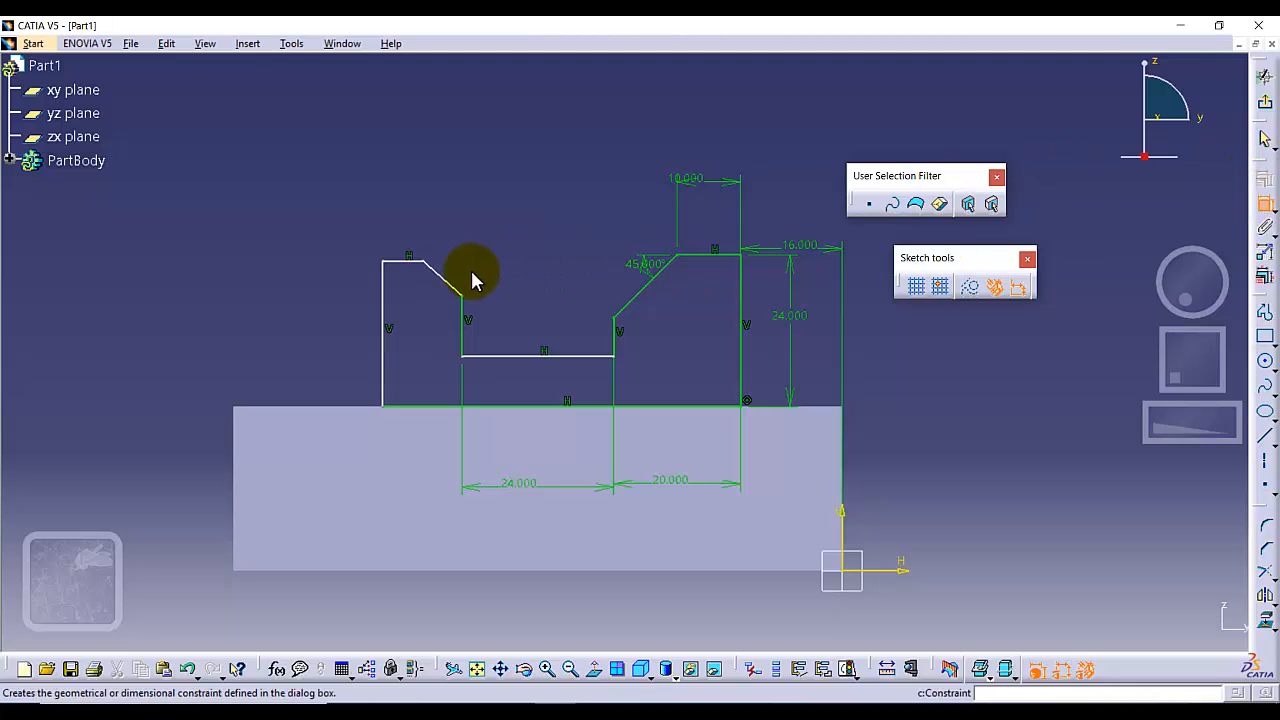
left_click(447, 283)
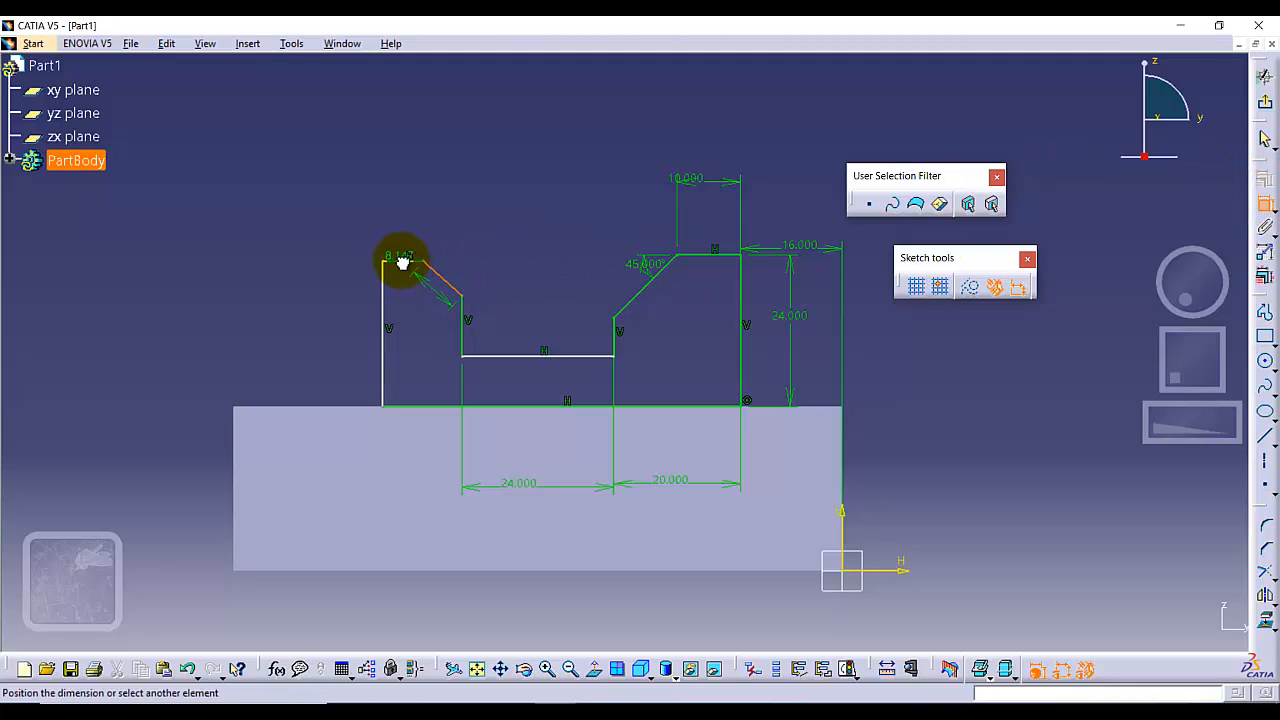
left_click(402, 262)
left_click(473, 273)
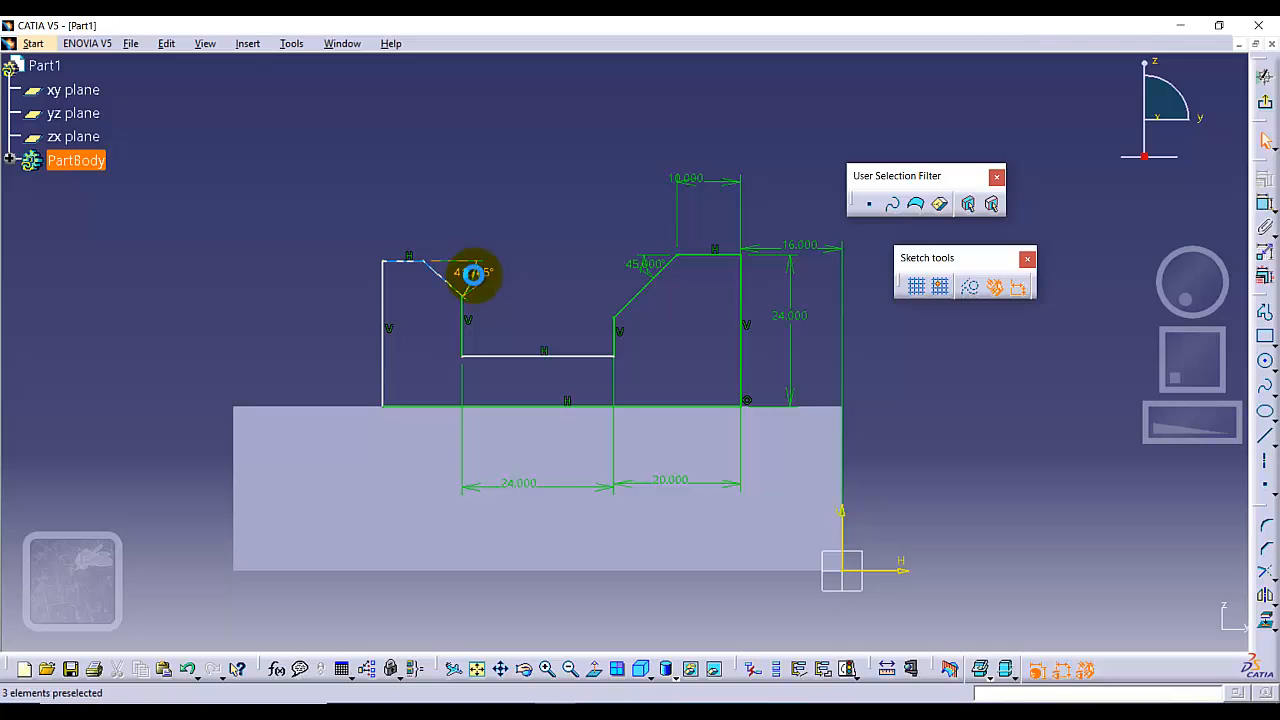
double_click(472, 272)
key("Return")
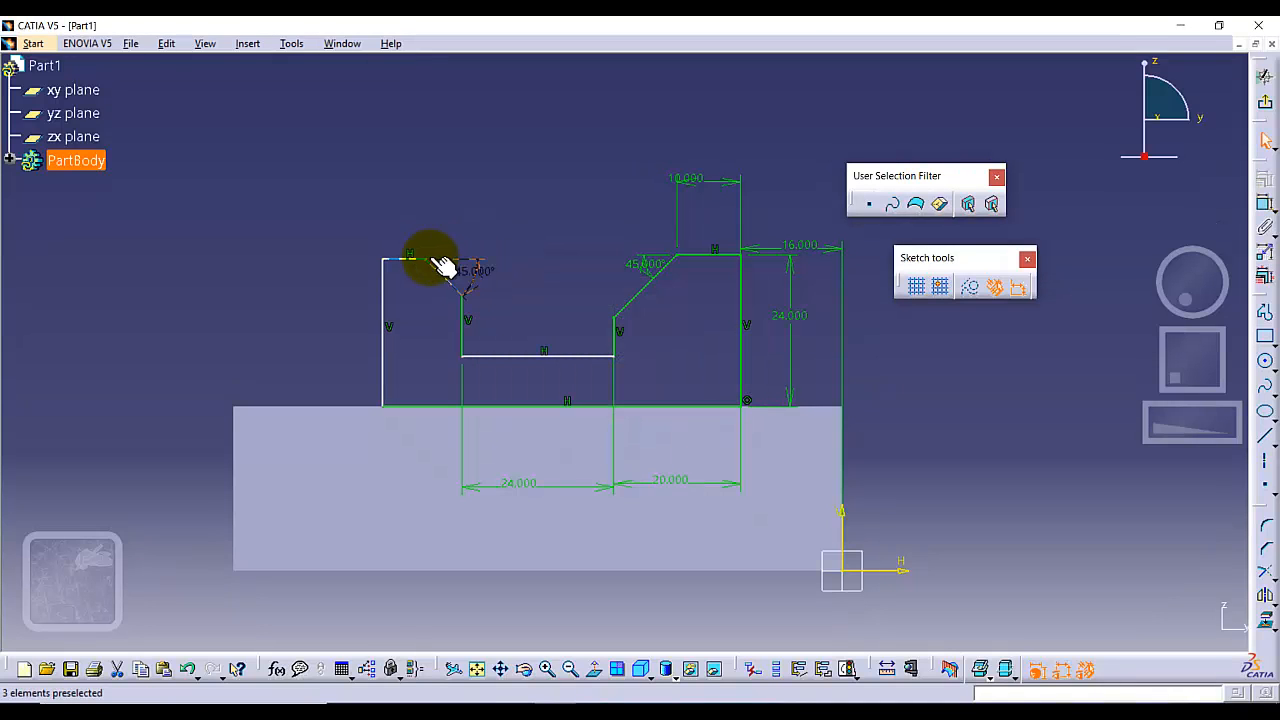
Dimension the horizontal top edge of the left upright and set its length to 10 mm.
left_click(403, 258)
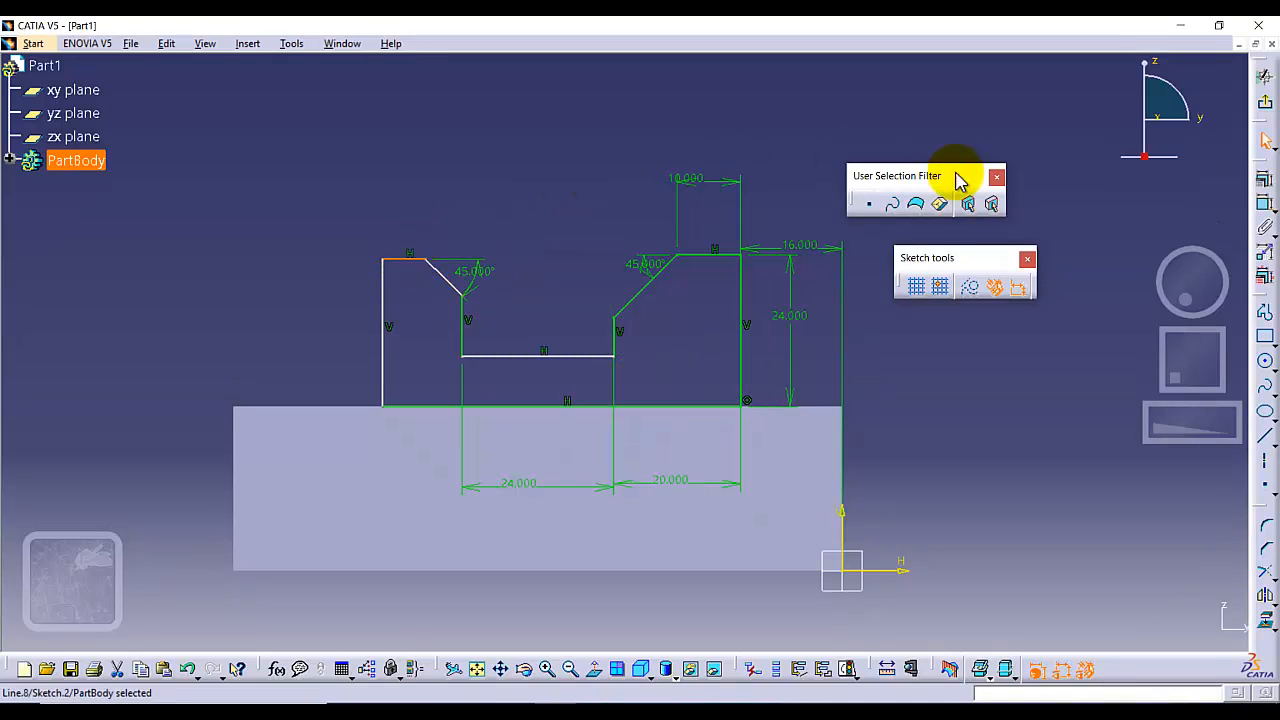
left_click(1264, 203)
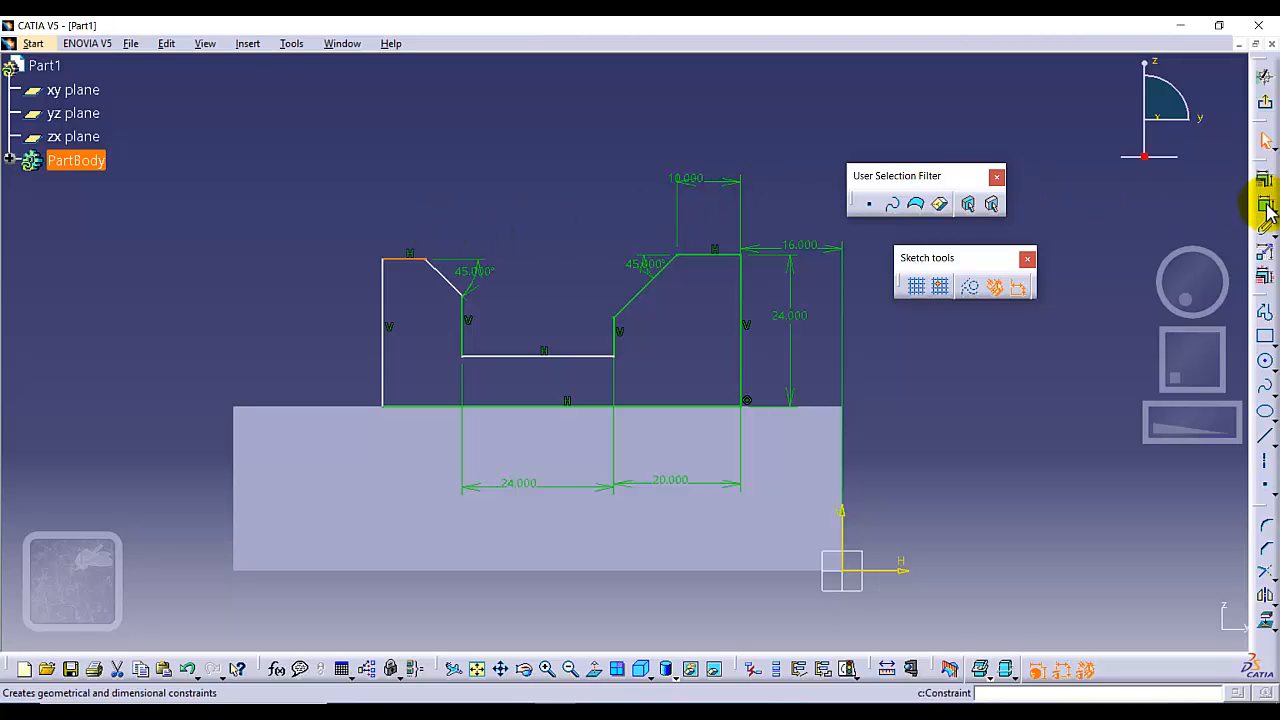
left_click(395, 206)
double_click(395, 206)
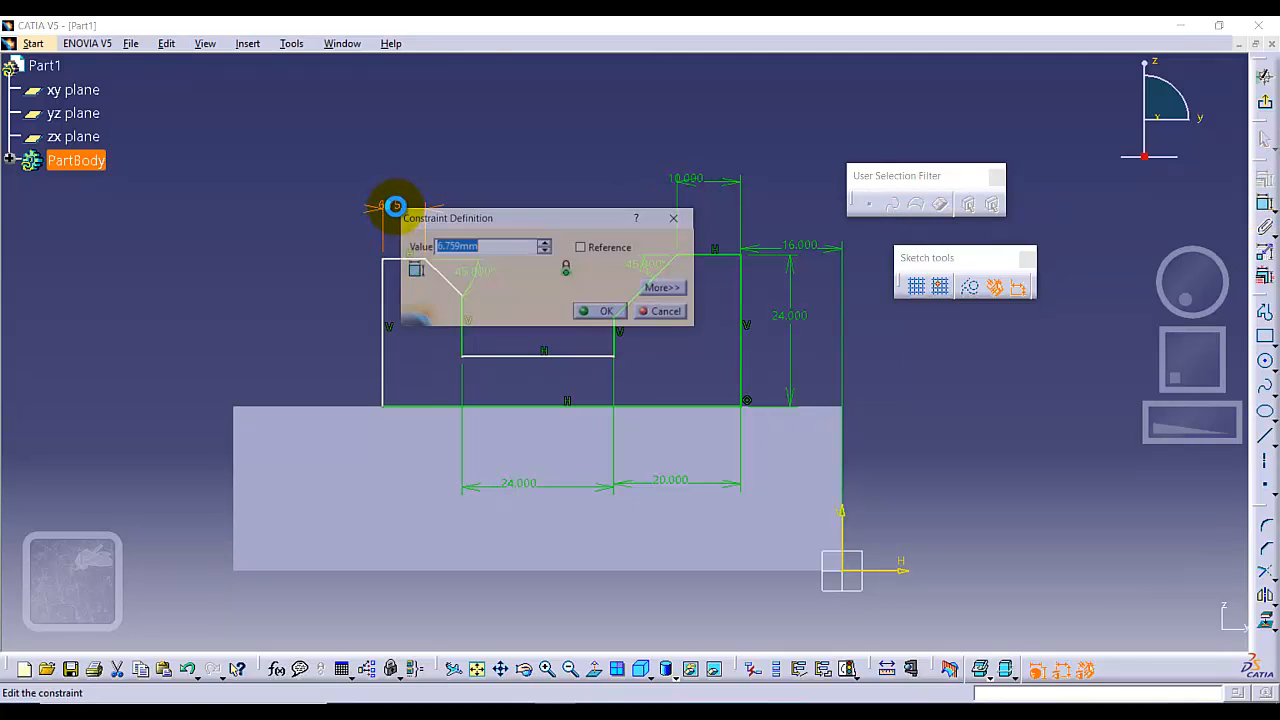
type("10")
key("Return")
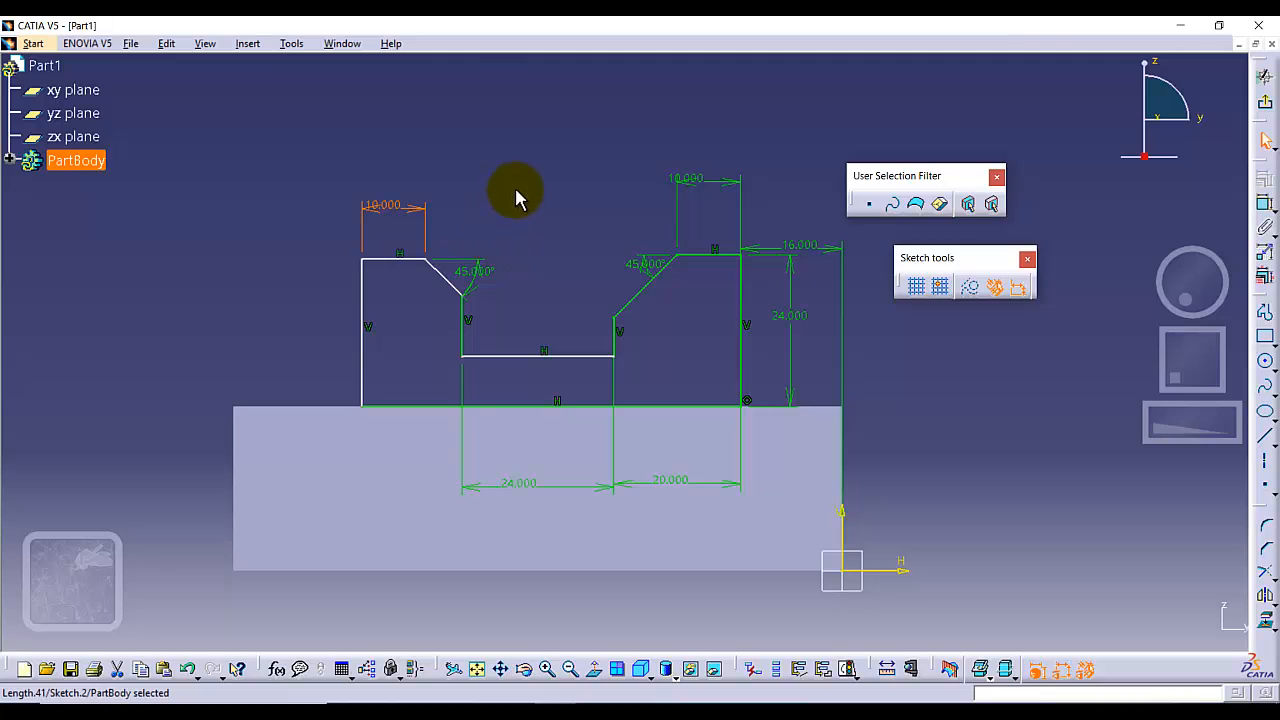
Dimension the profile's left vertical side and set its length to 24 mm.
left_click(362, 300)
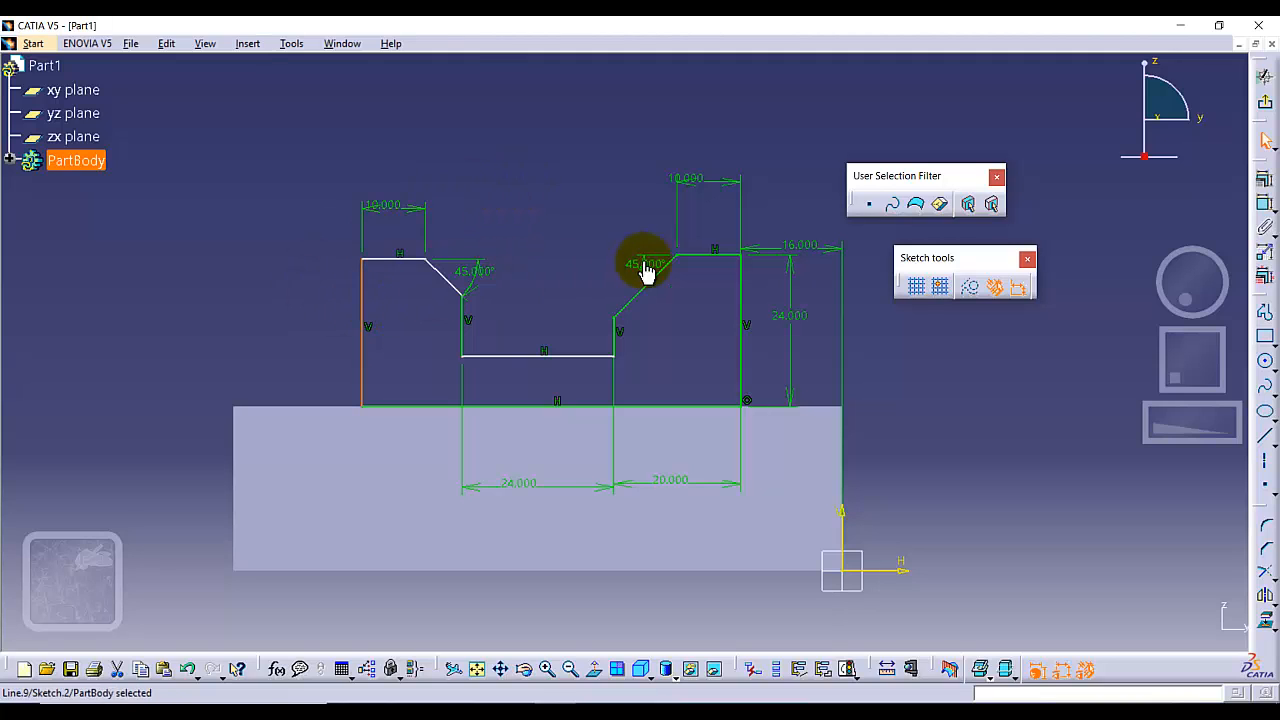
left_click(1263, 196)
left_click(265, 317)
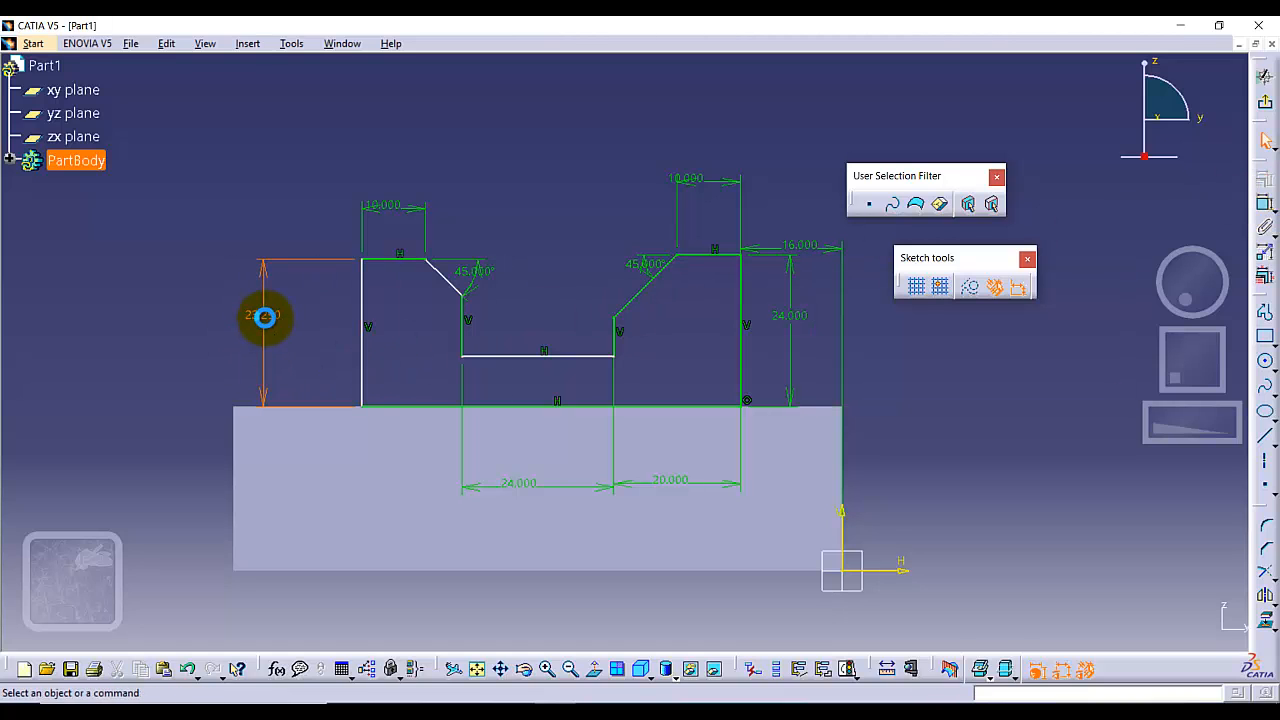
double_click(265, 317)
type("24.000mm")
key("Return")
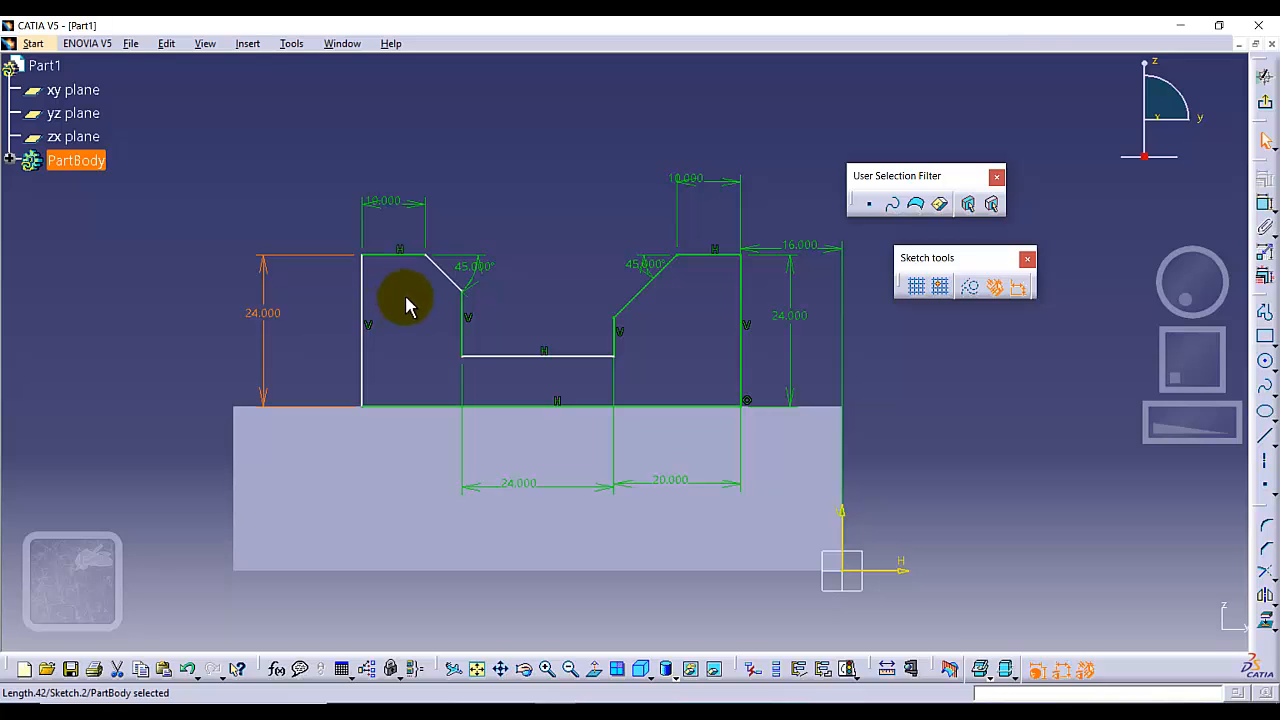
Dimension the width between the left upright's two vertical sides and set it to 20 mm.
left_click(1267, 200)
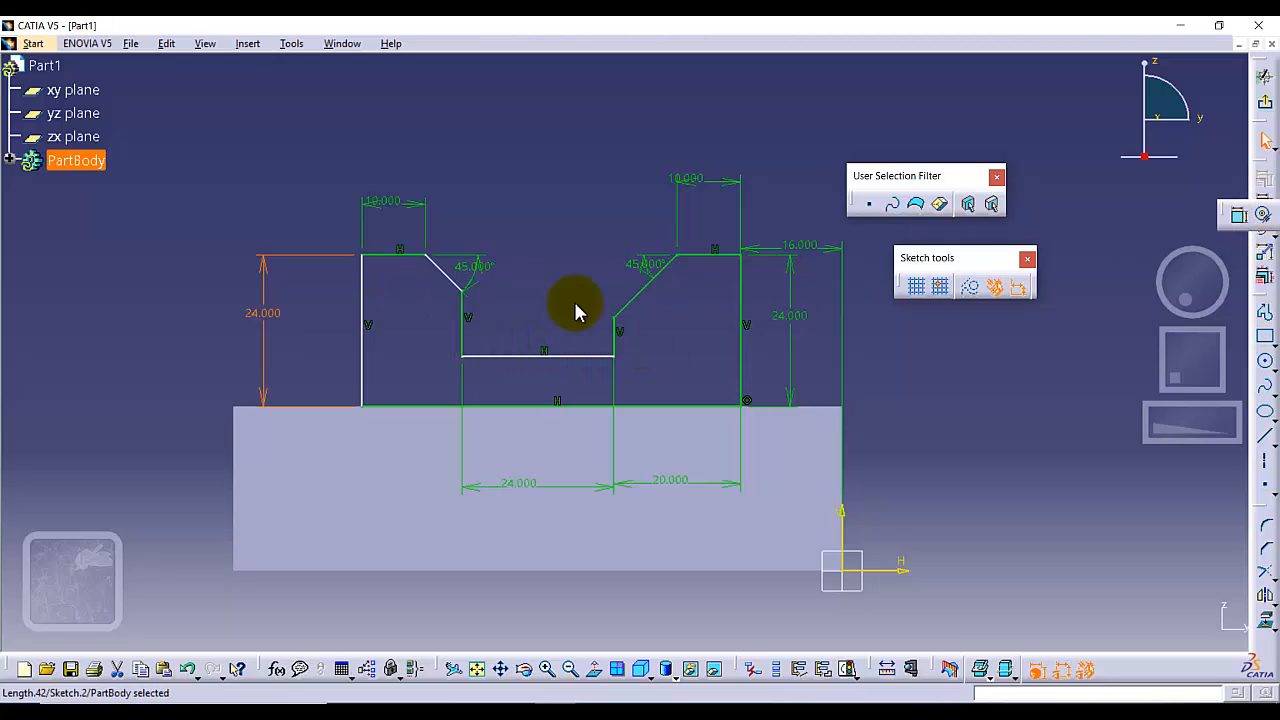
left_click(1238, 214)
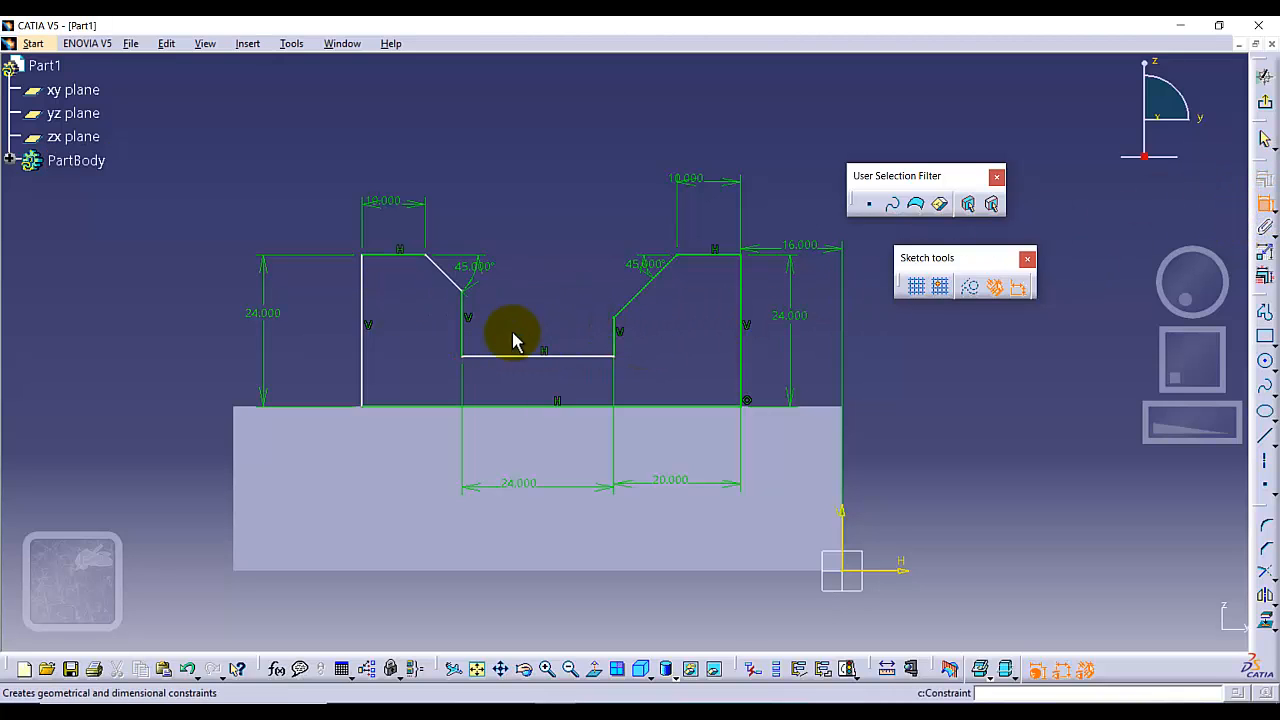
left_click(464, 333)
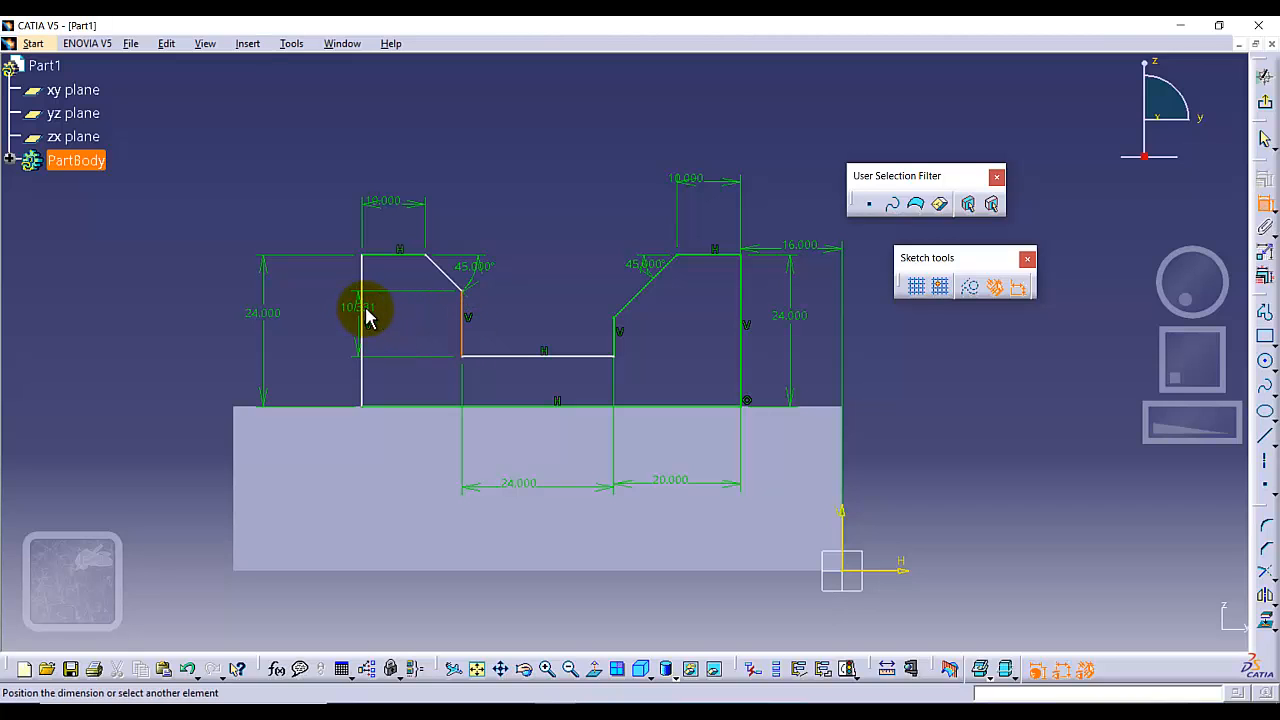
left_click(361, 311)
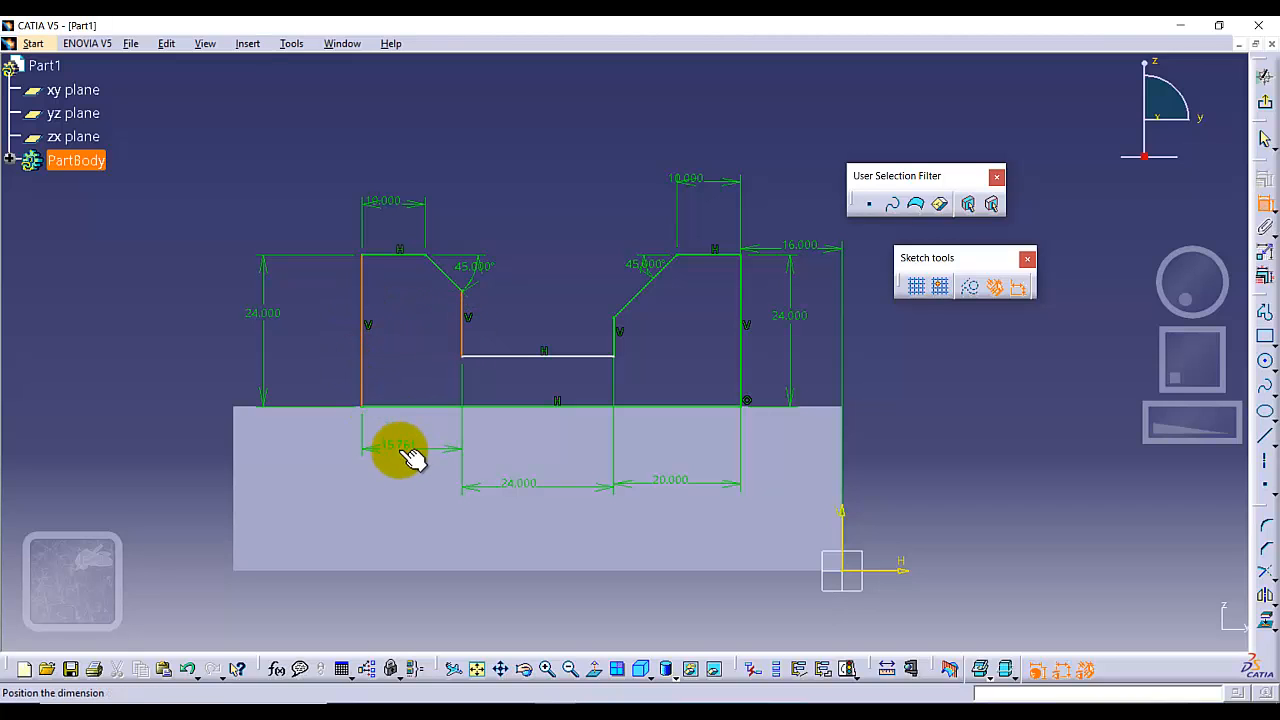
left_click(402, 450)
double_click(403, 450)
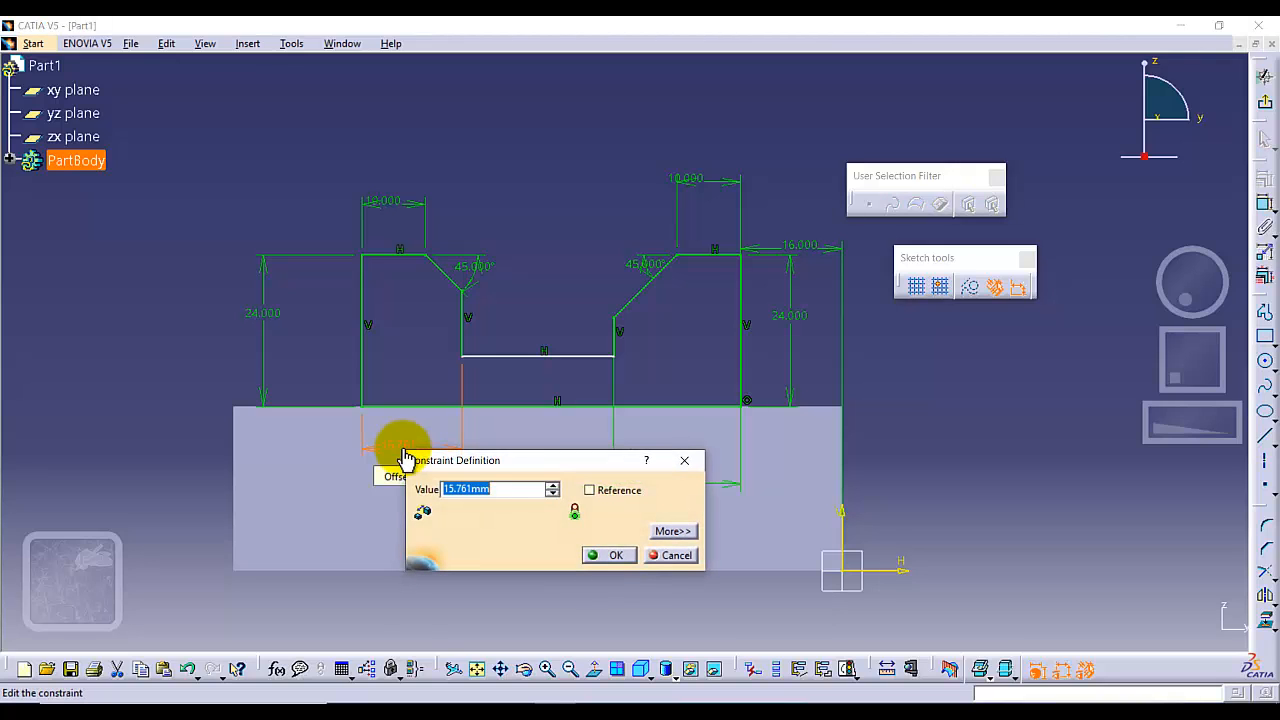
key("Return")
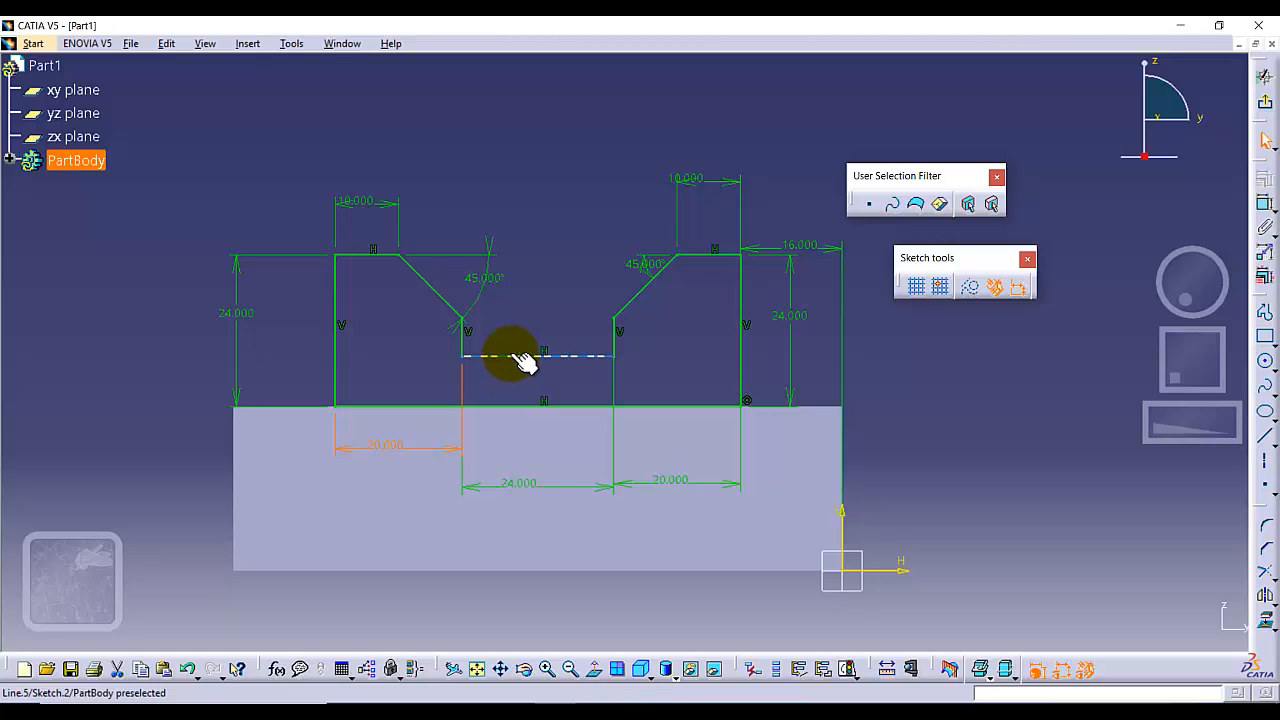
Dimension the notch depth from the right upright's top edge to the notch bottom and set it to 16 mm.
left_click(706, 257)
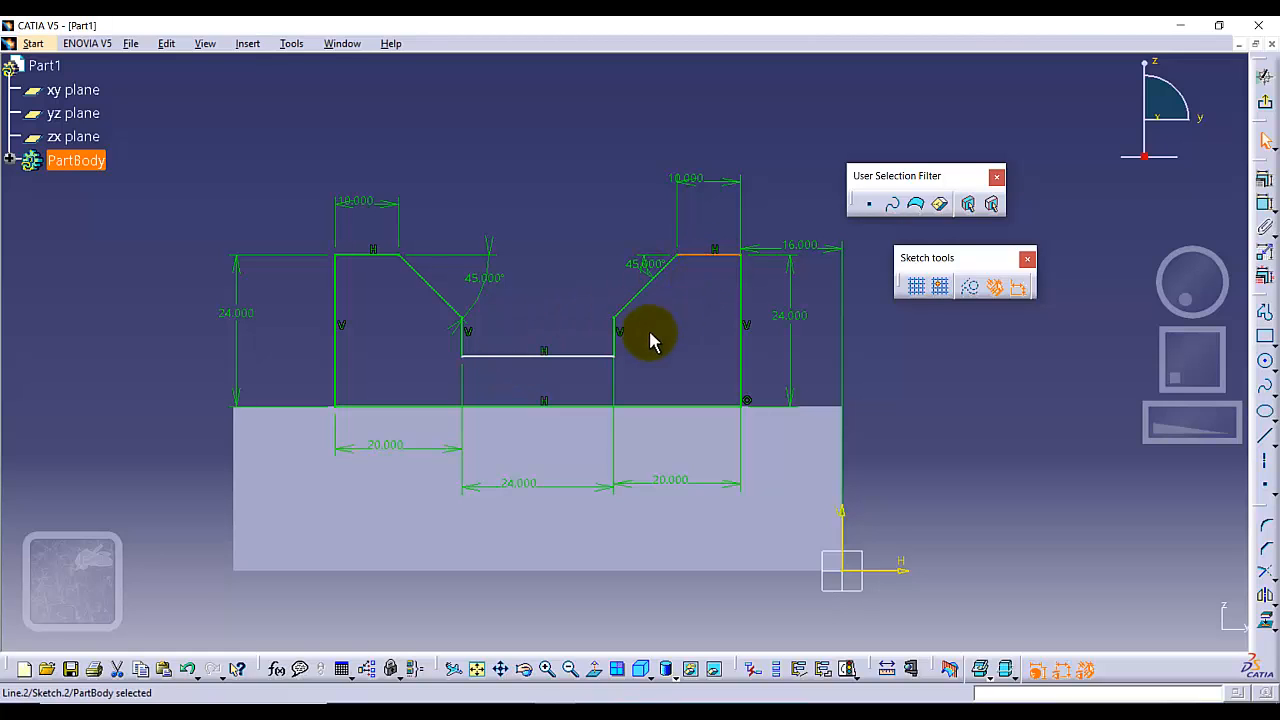
left_click(576, 355, "ctrl")
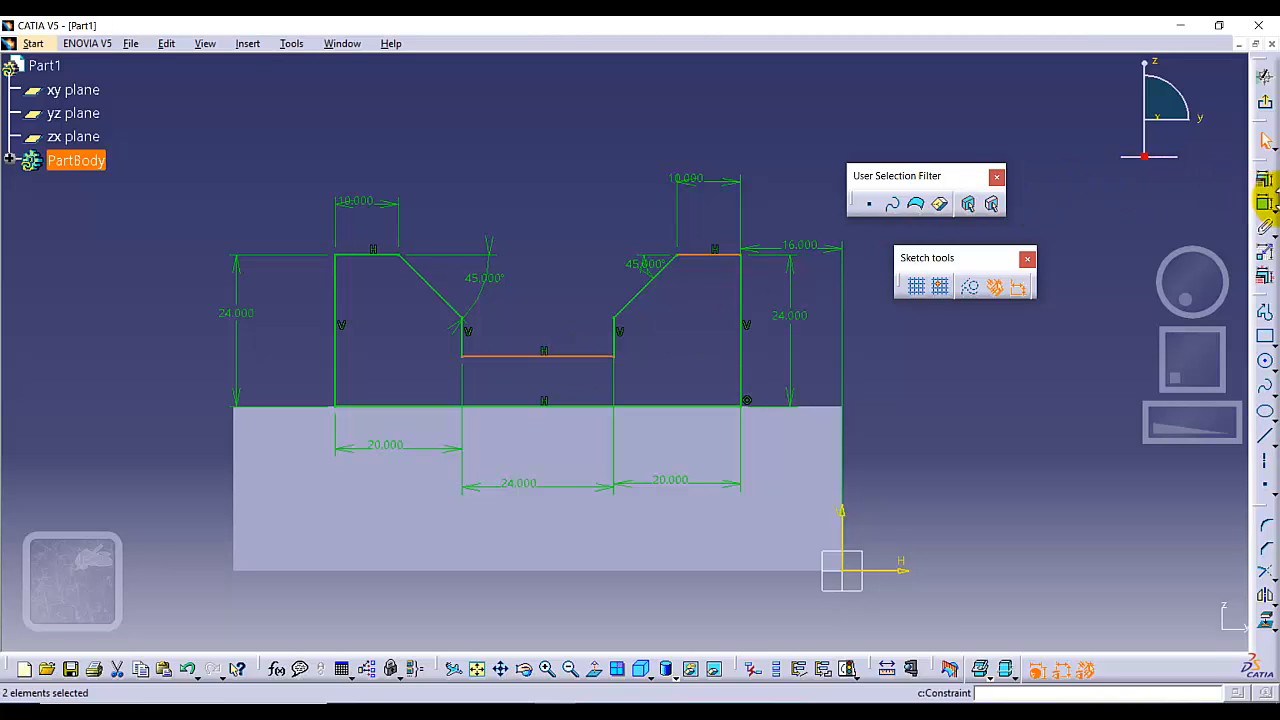
left_click(1265, 205)
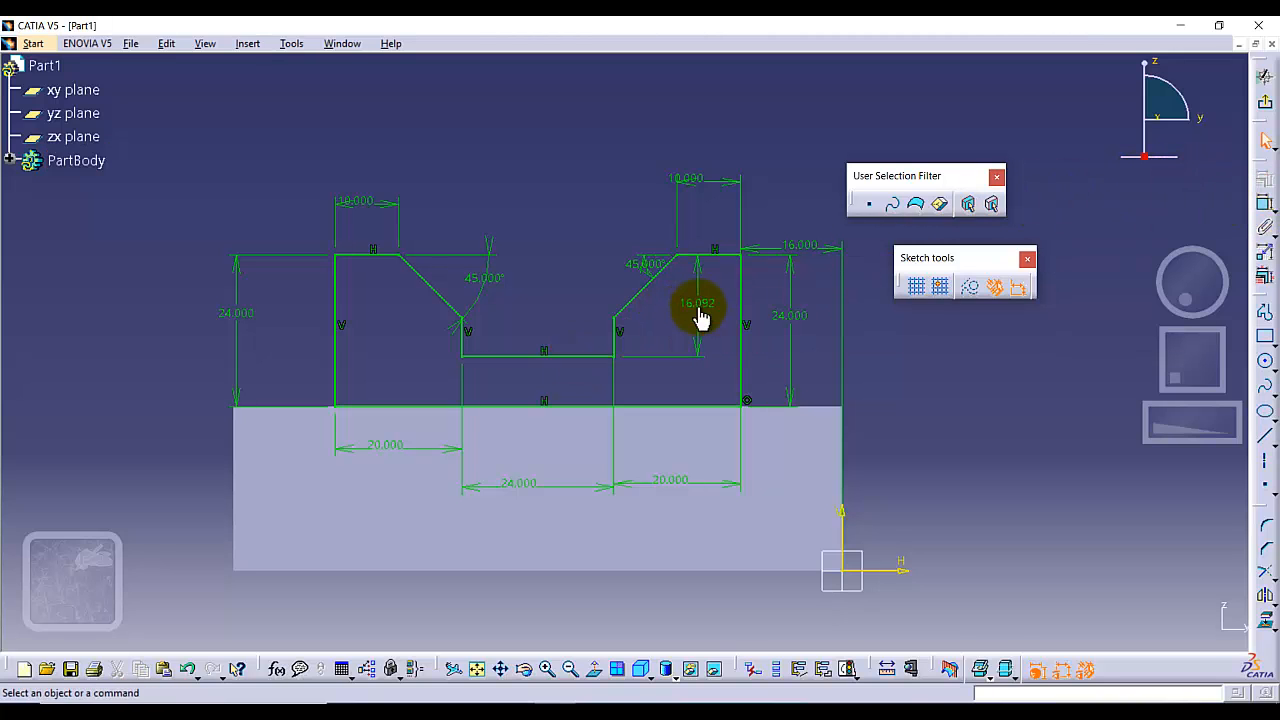
left_click(697, 302)
double_click(697, 302)
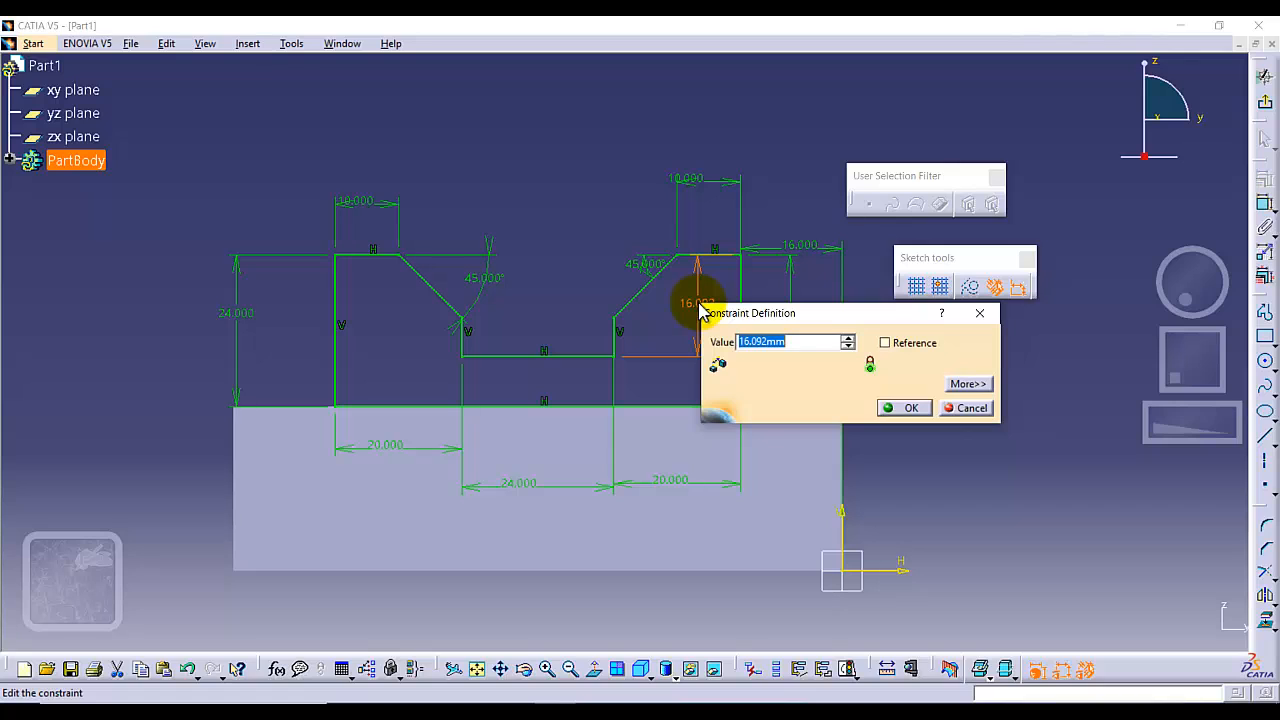
key("Return")
Finish the fully dimensioned notched profile sketch and return to the 3D part.
left_click(386, 323)
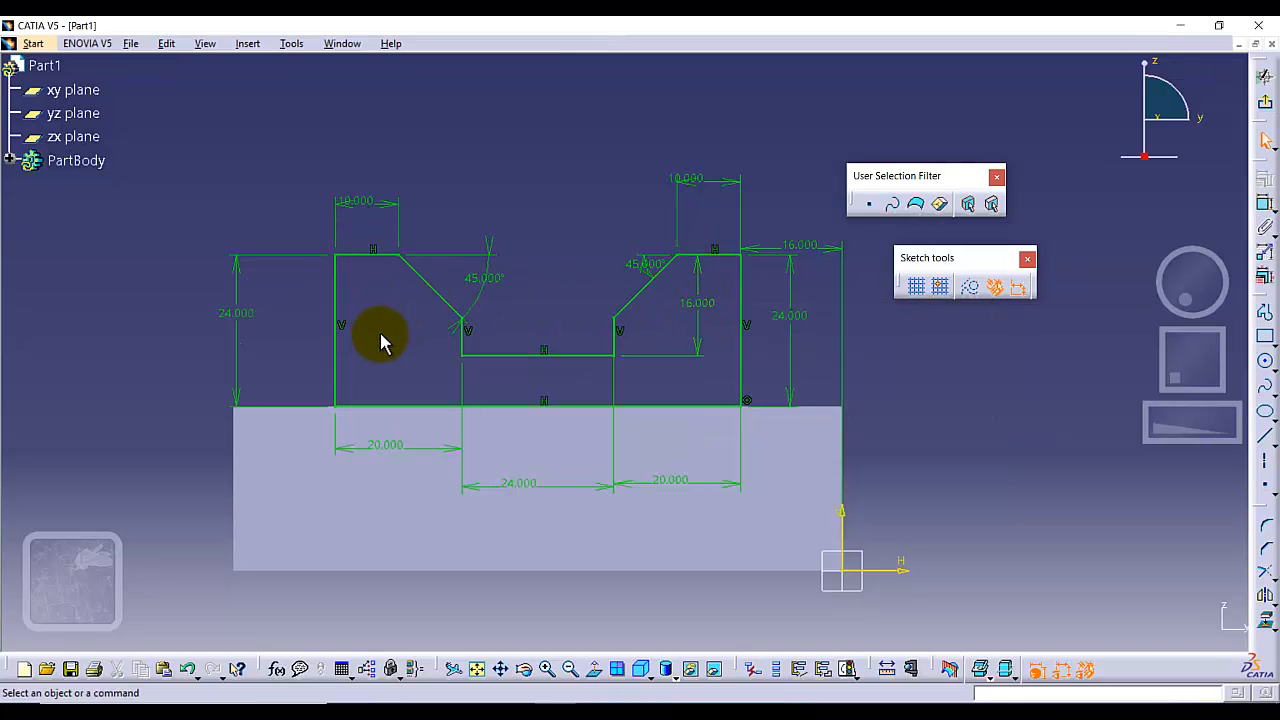
left_click(383, 446)
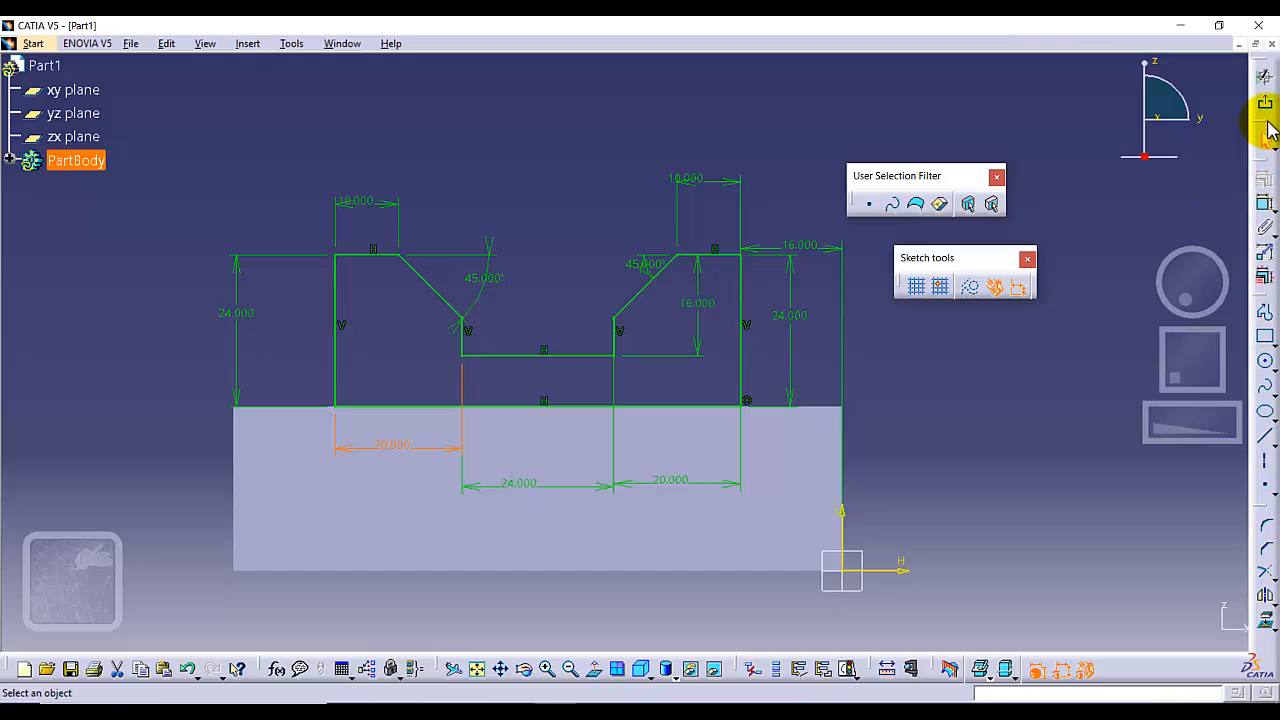
left_click(1265, 102)
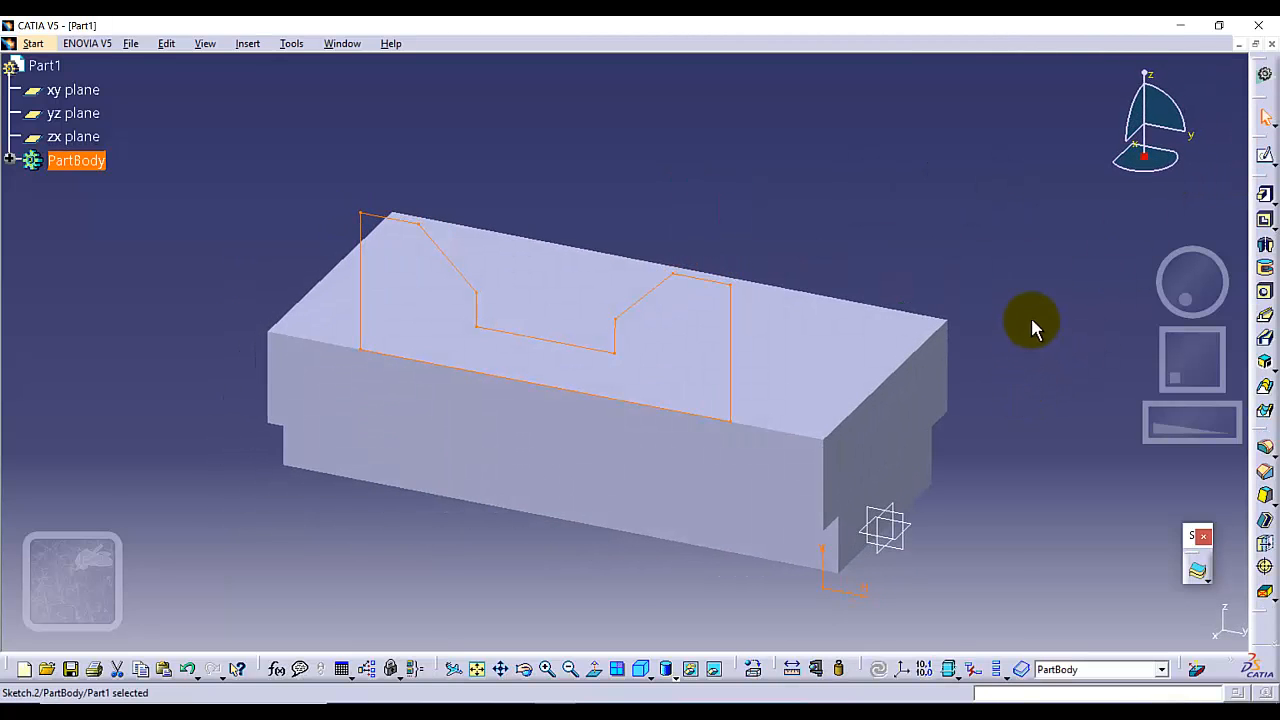
Pad the notched profile 48 mm in the reversed direction, across the top of the base block.
left_click(1265, 193)
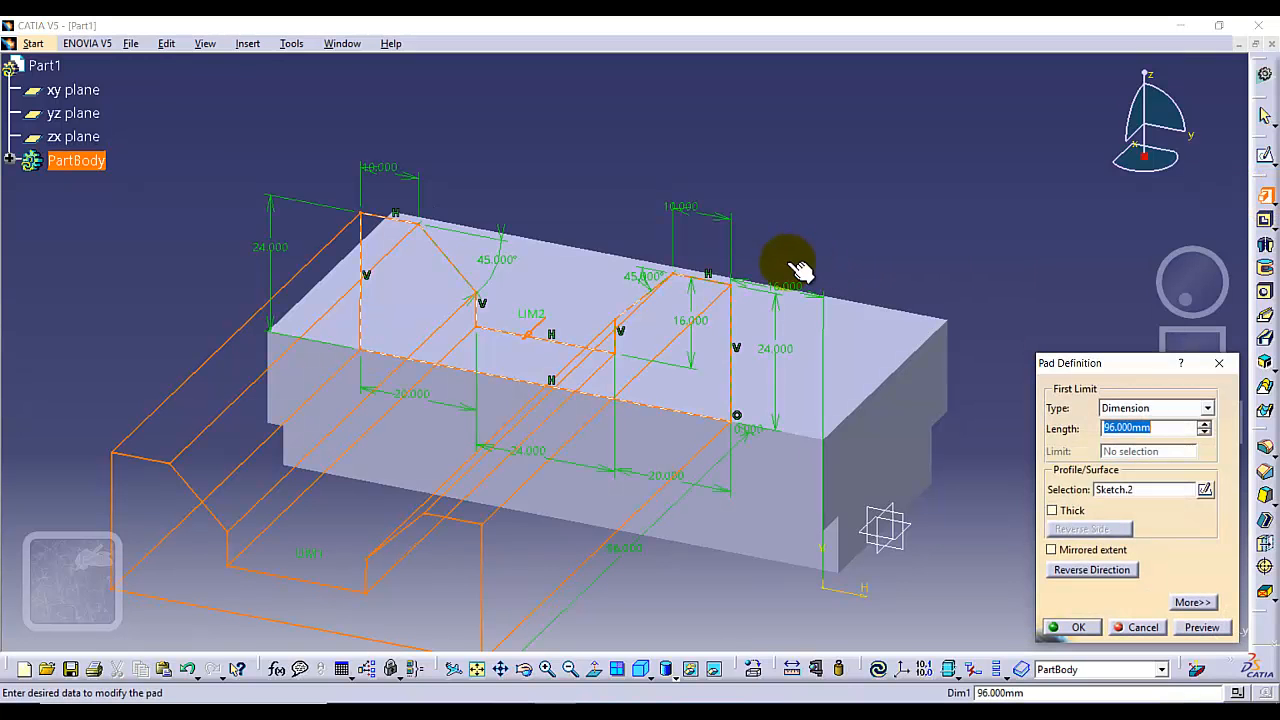
left_click(531, 340)
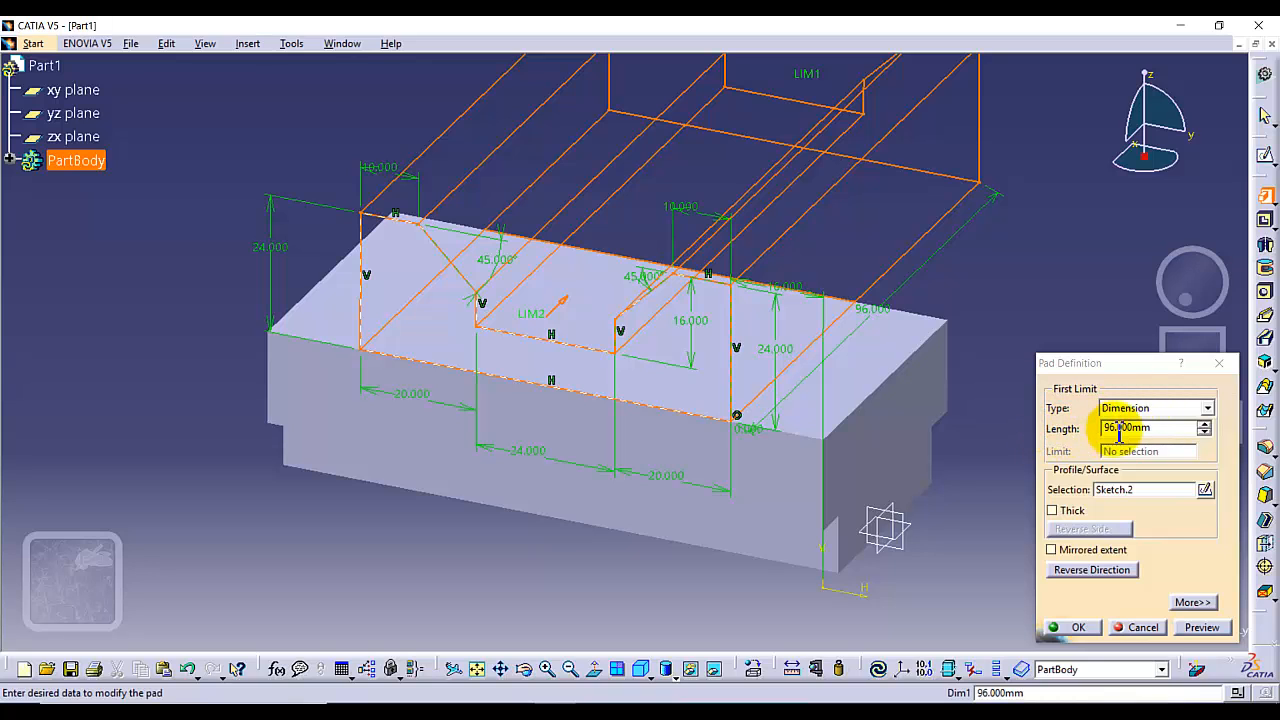
left_click(1170, 427)
double_click(1170, 427)
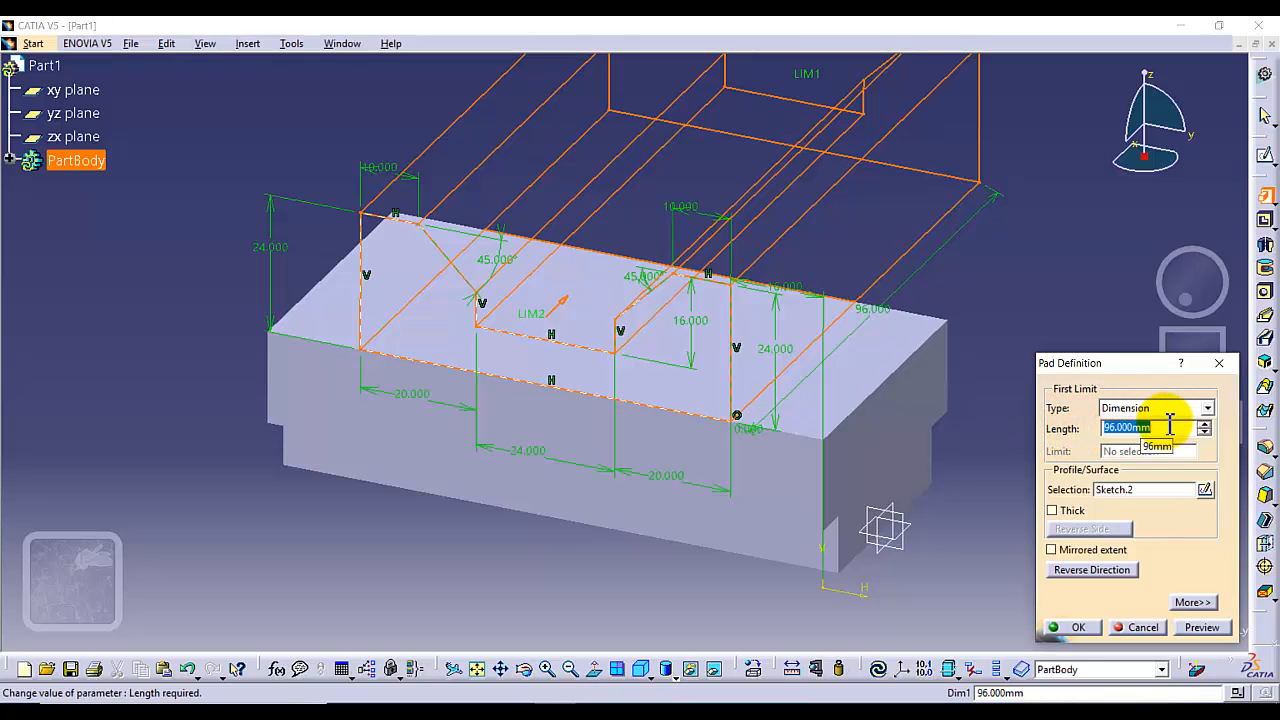
type("48")
key("Return")
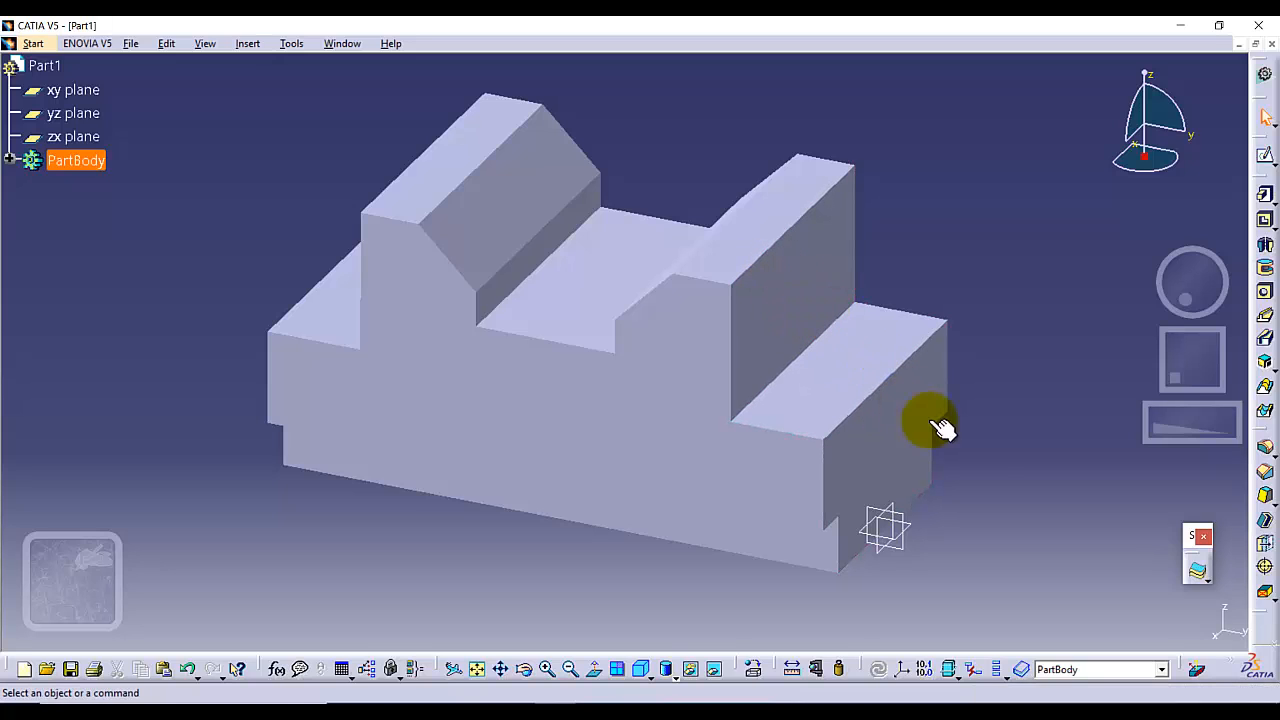
On the yz plane, sketch a closed right triangle about 14 mm wide in the corner between the right upright and the ledge.
left_click(900, 515)
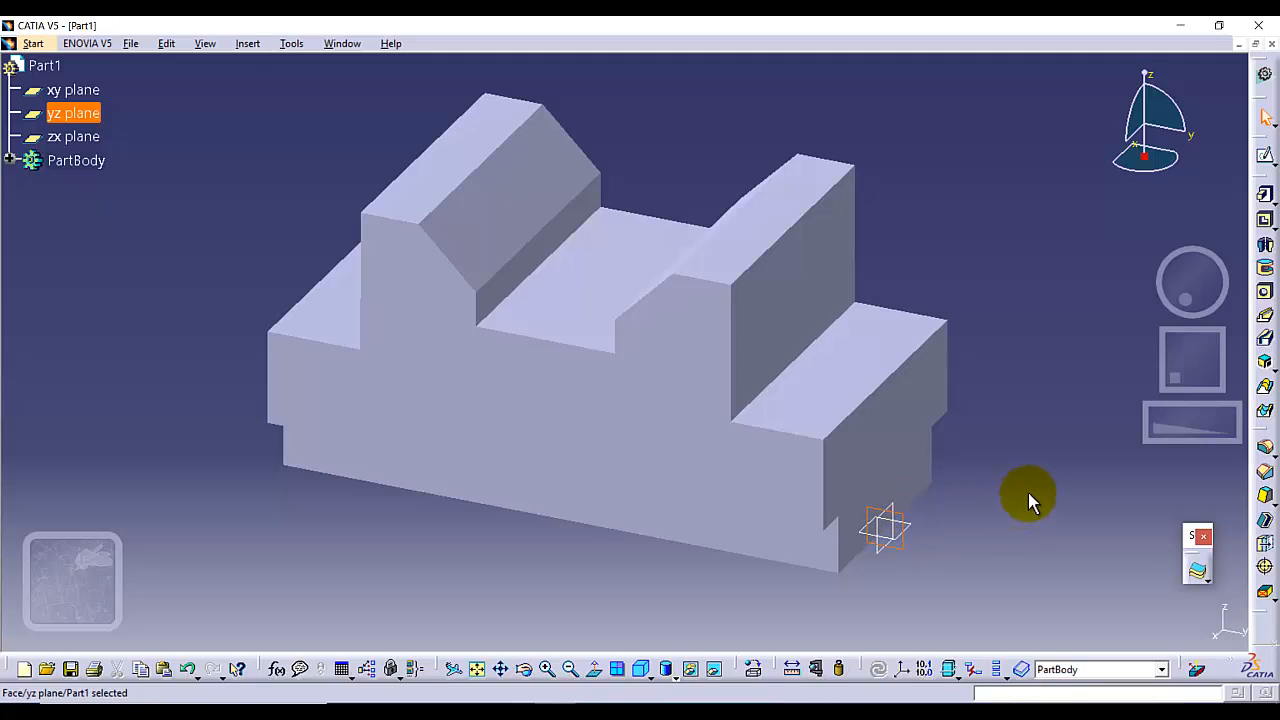
left_click(1264, 156)
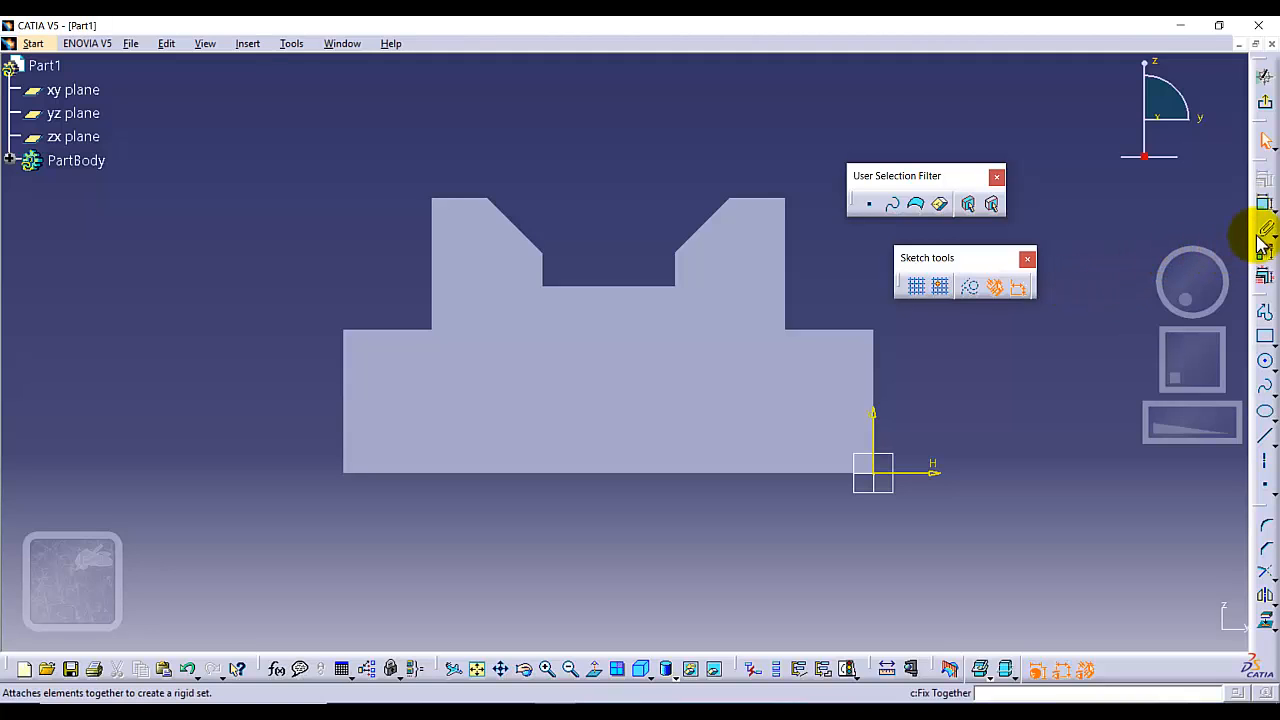
left_click(1265, 318)
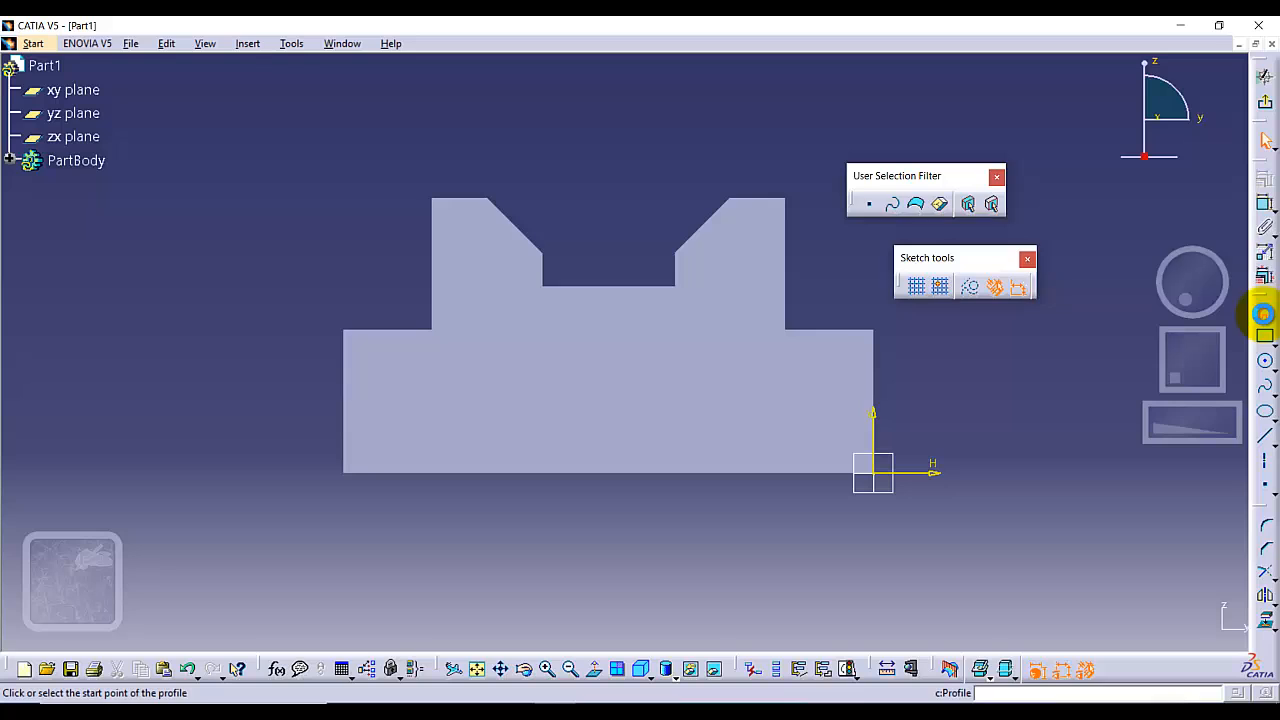
left_click(772, 252)
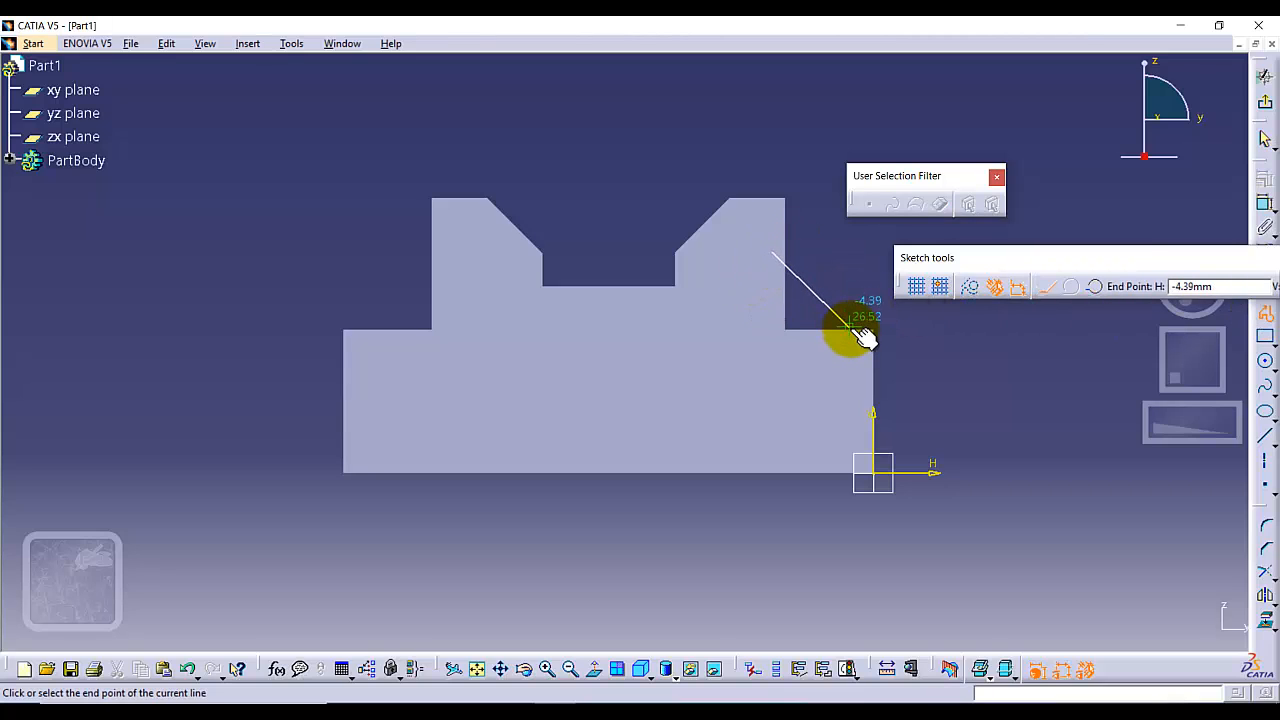
left_click(849, 327)
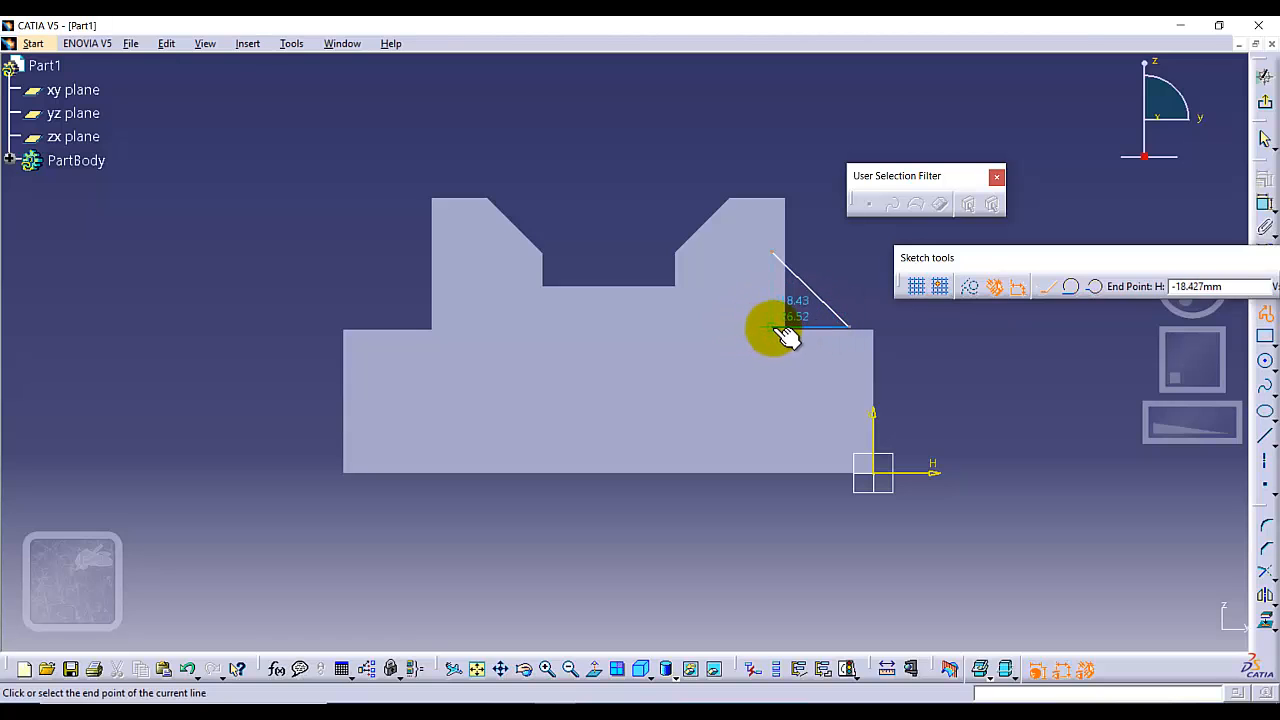
left_click(774, 328)
left_click(771, 253)
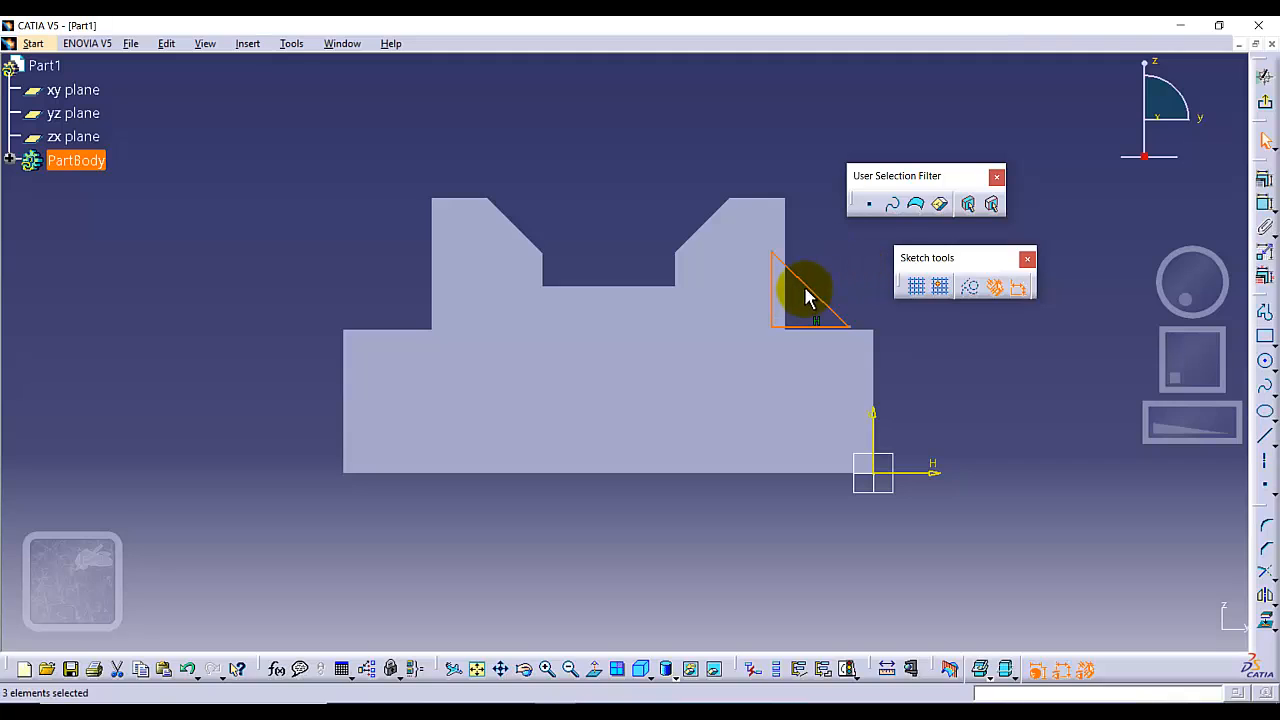
Move the triangle up off the ledge and make its lower outer corner coincident with the ledge's top edge.
mouse_move(812, 279)
left_mouse_down()
mouse_move(789, 257)
mouse_move(804, 250)
left_mouse_up()
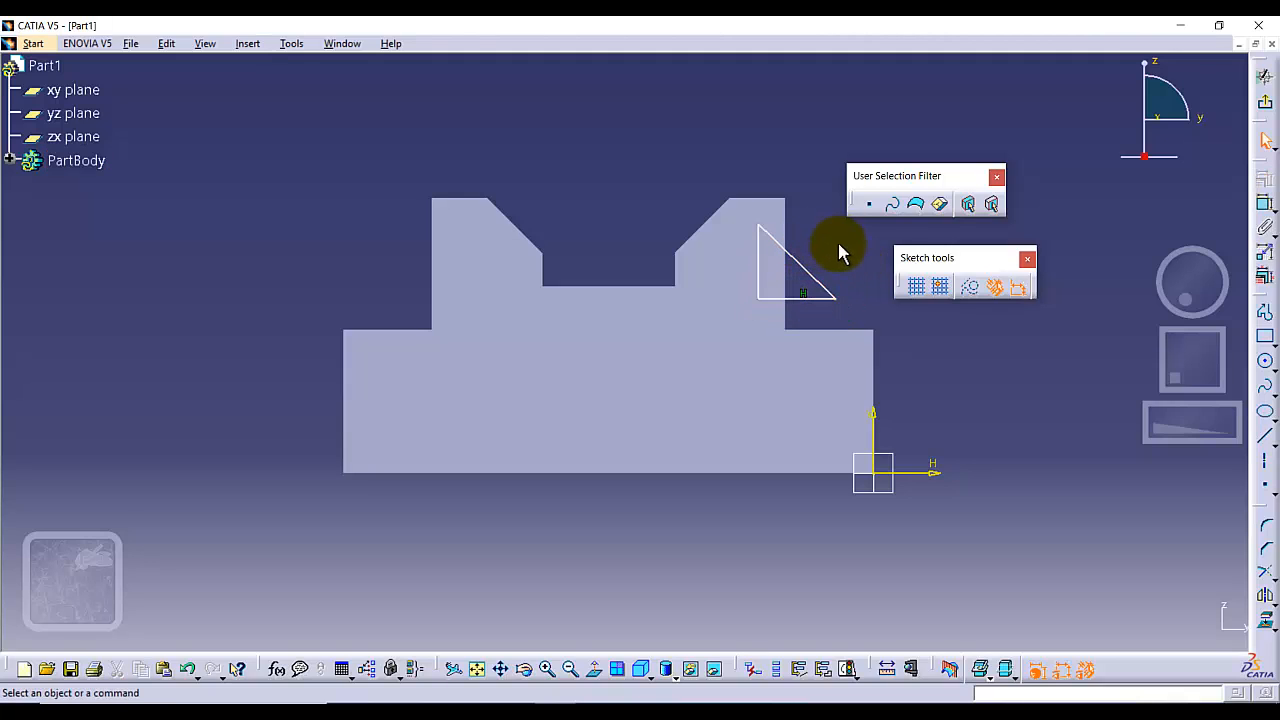
left_click(841, 330)
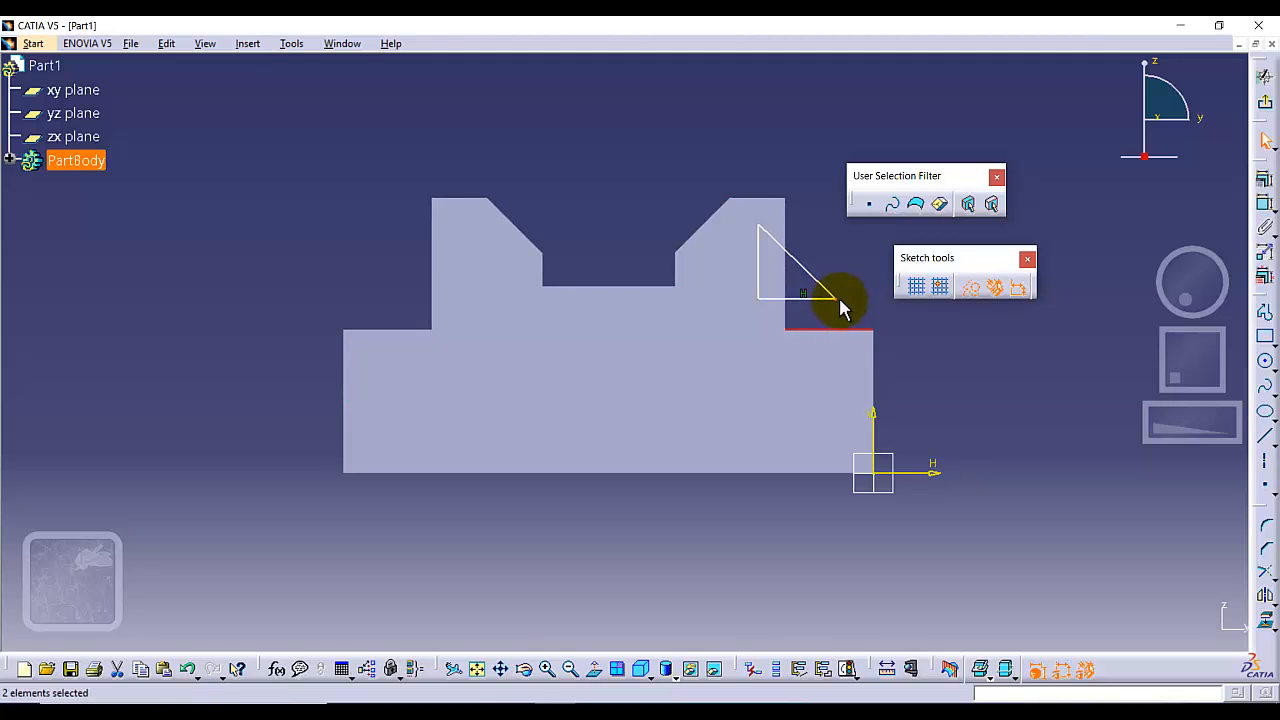
left_click(1265, 205)
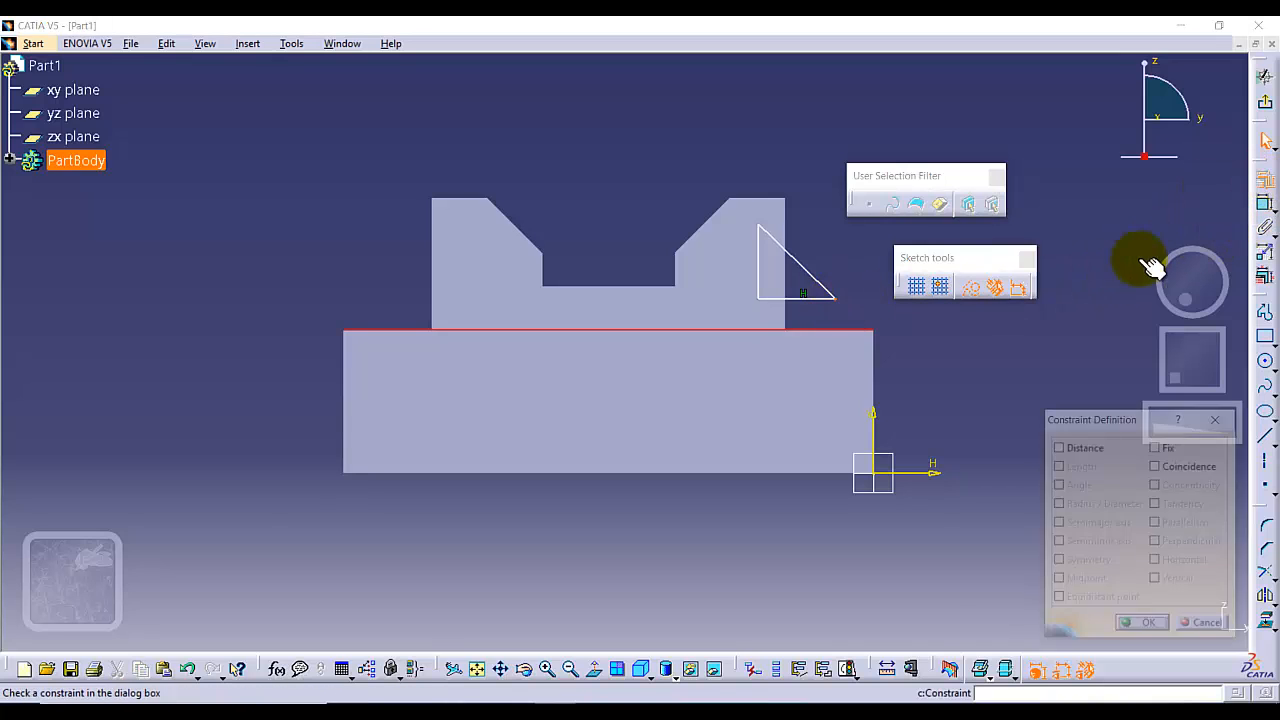
left_click(1157, 466)
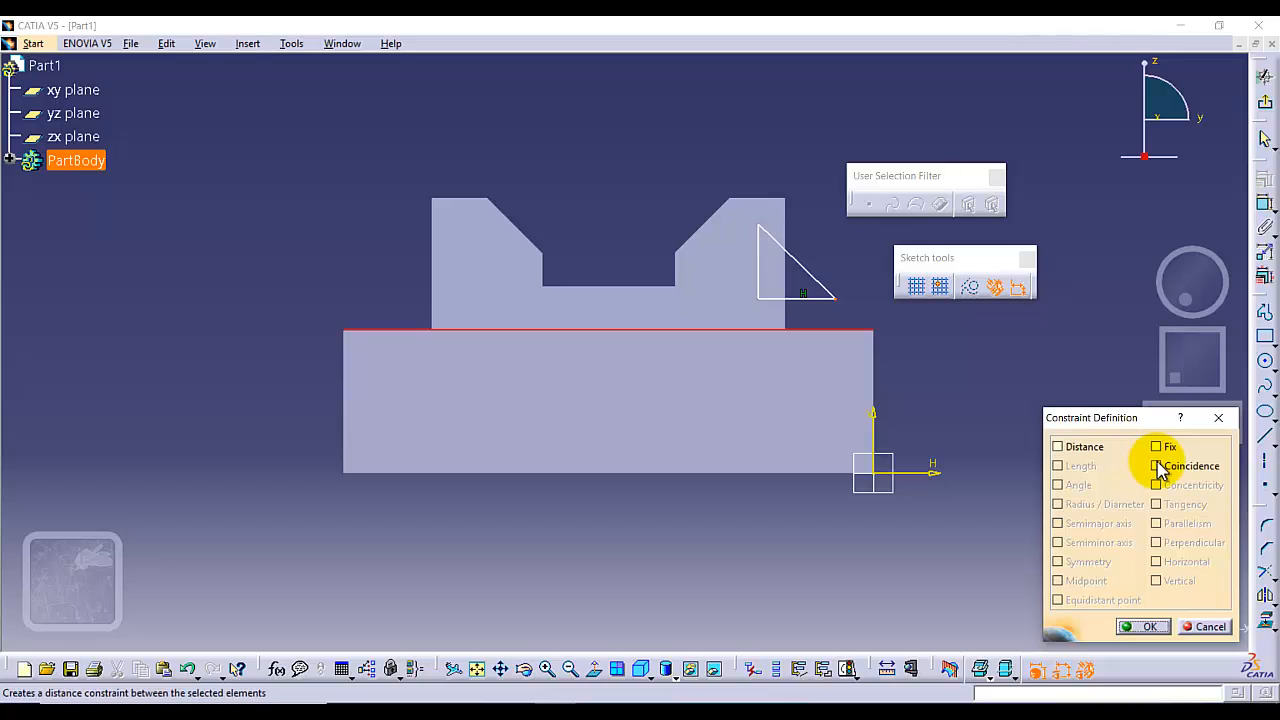
left_click(1140, 626)
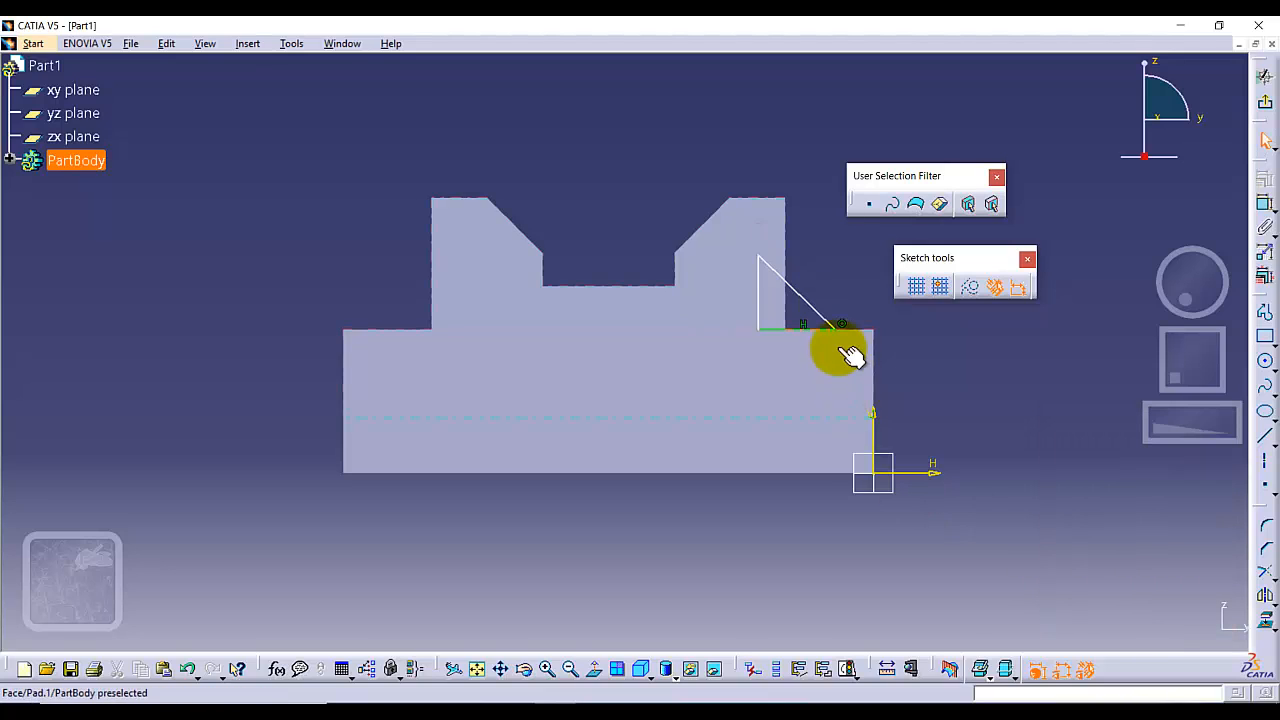
Make the triangle's upper corner coincident with the right upright's outer vertical edge.
left_click(758, 255)
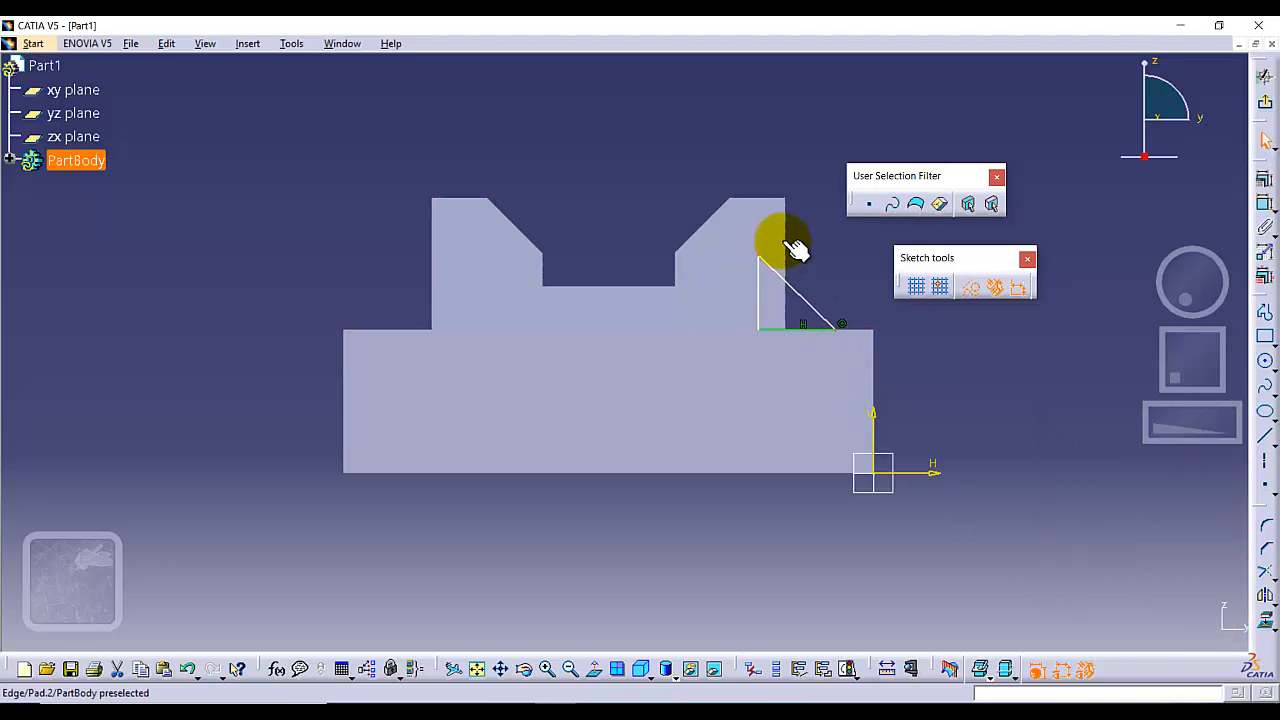
left_click(784, 244, "ctrl")
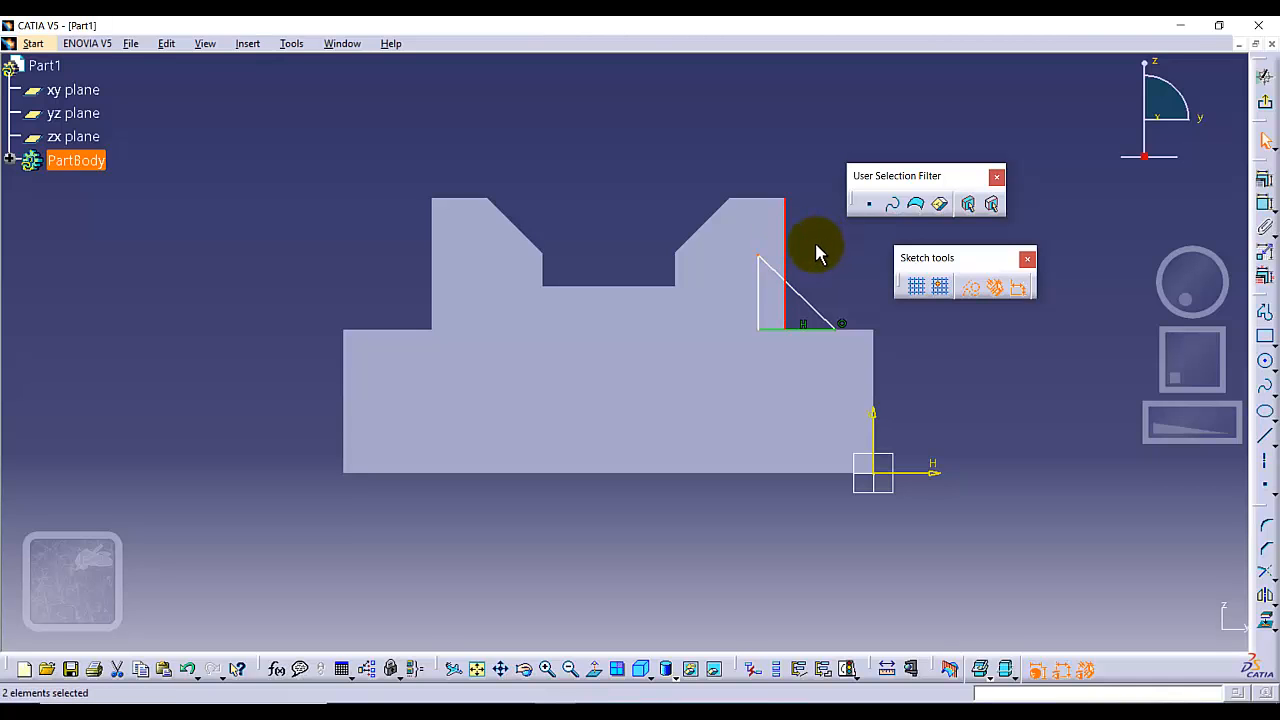
left_click(1264, 181)
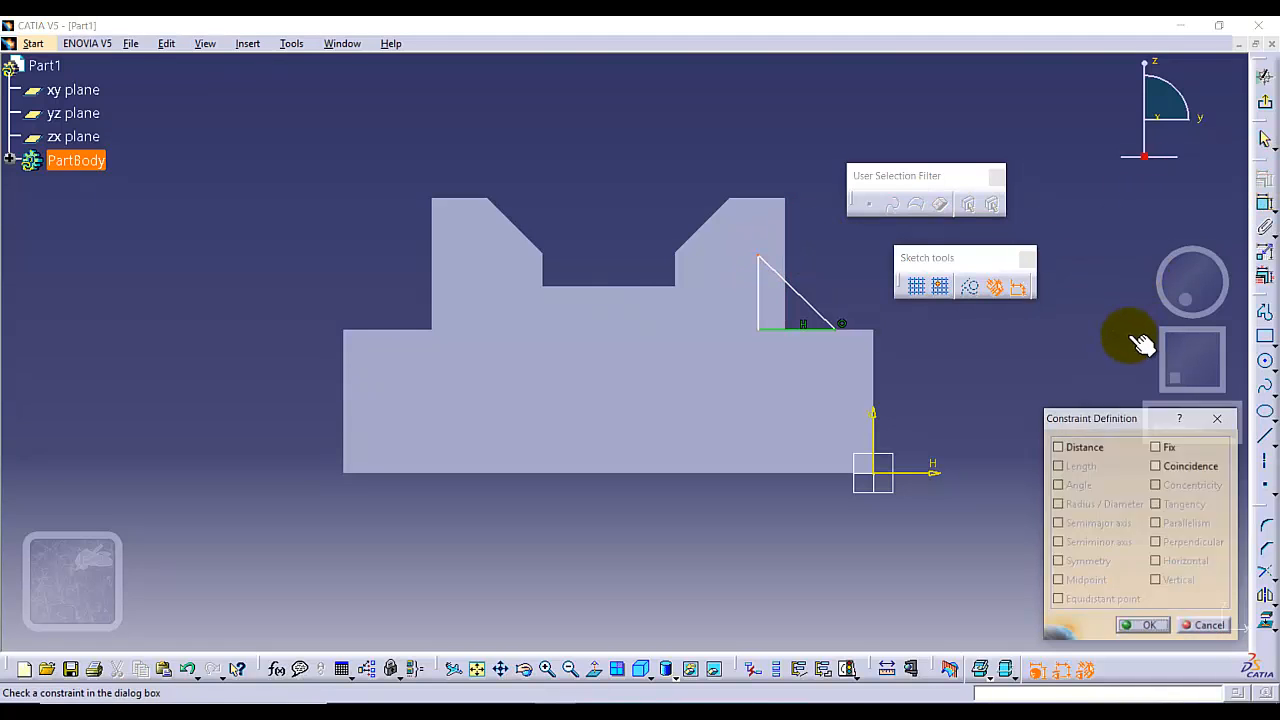
left_click(1156, 466)
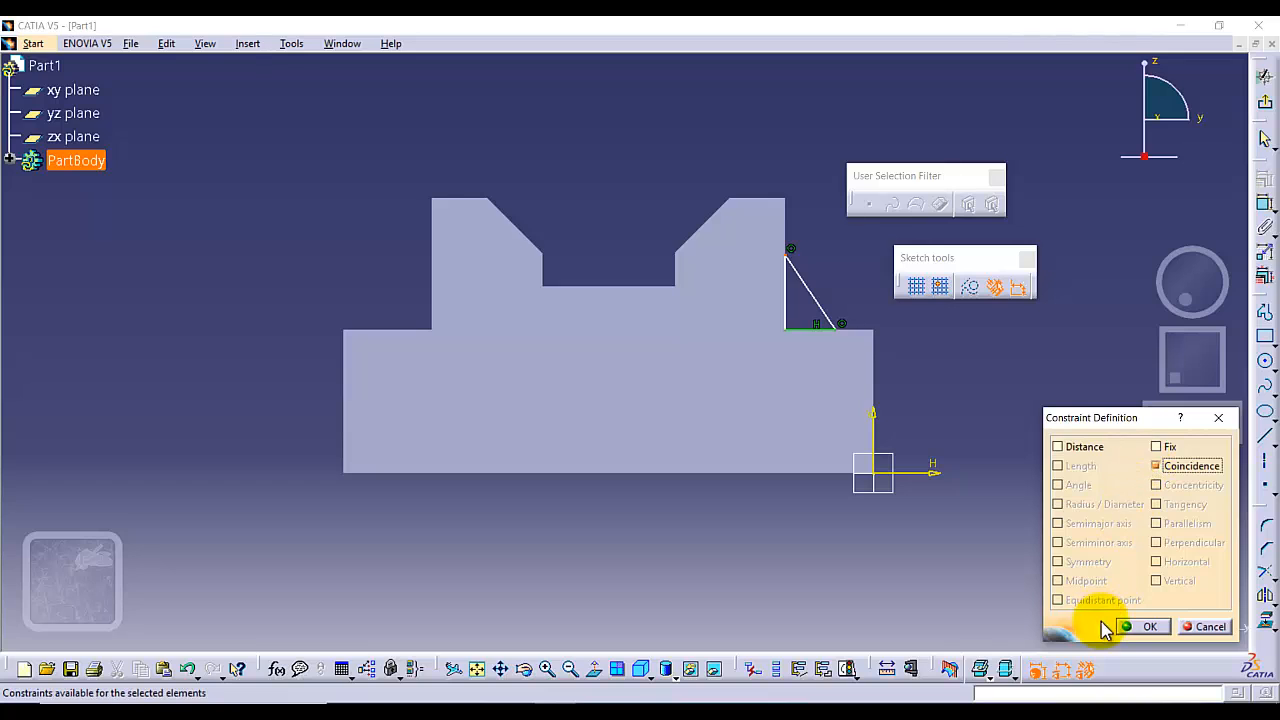
left_click(1140, 627)
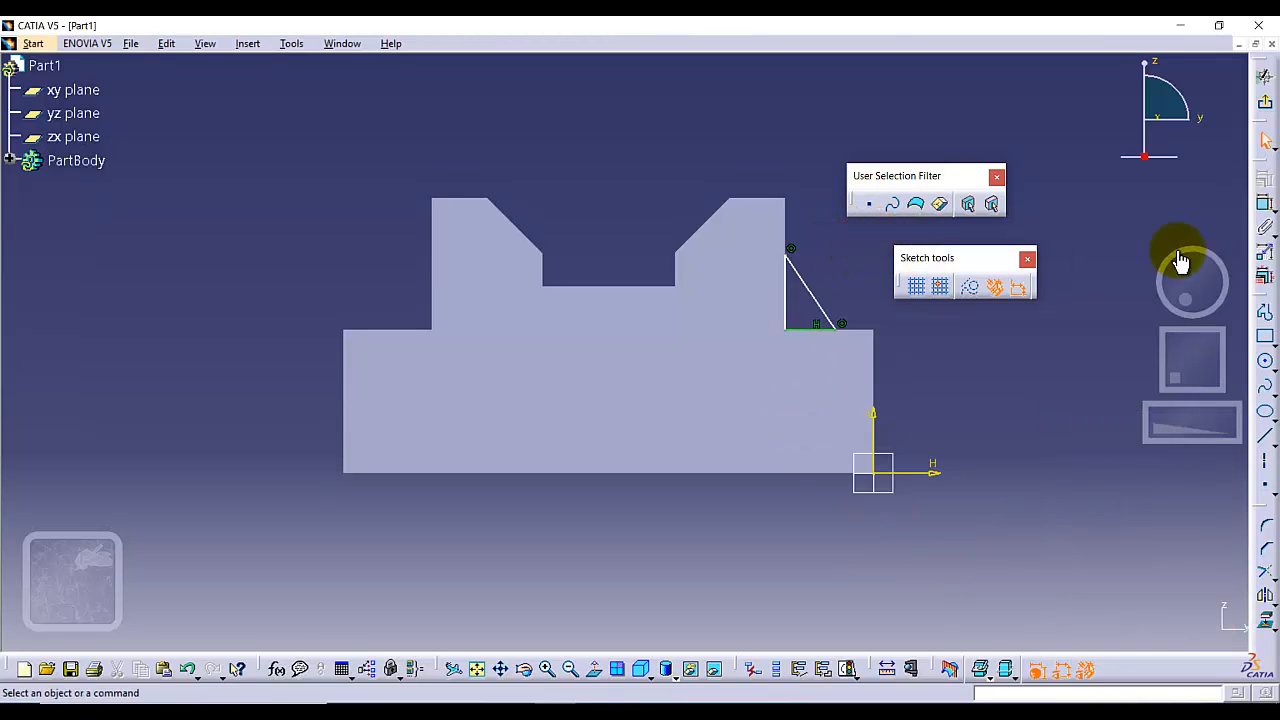
Dimension the angle between the triangle's sloping side and its base and set it to 45 degrees.
left_click(1265, 205)
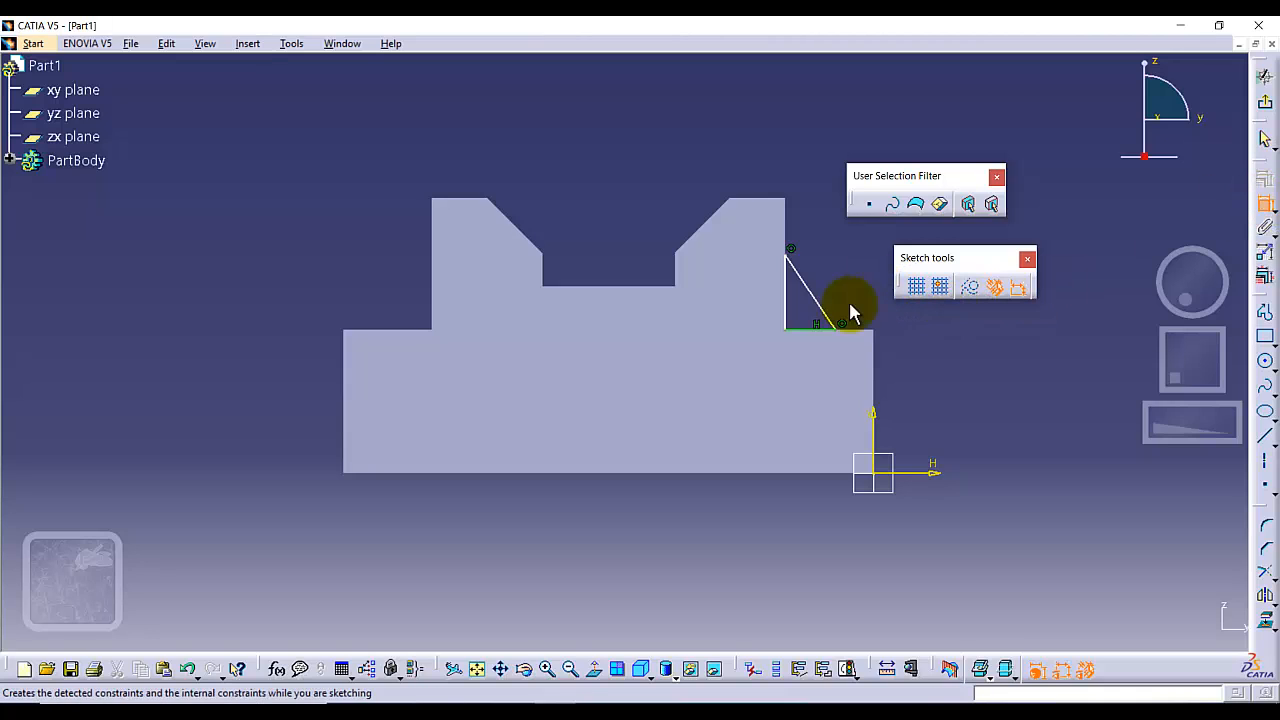
left_click(816, 304)
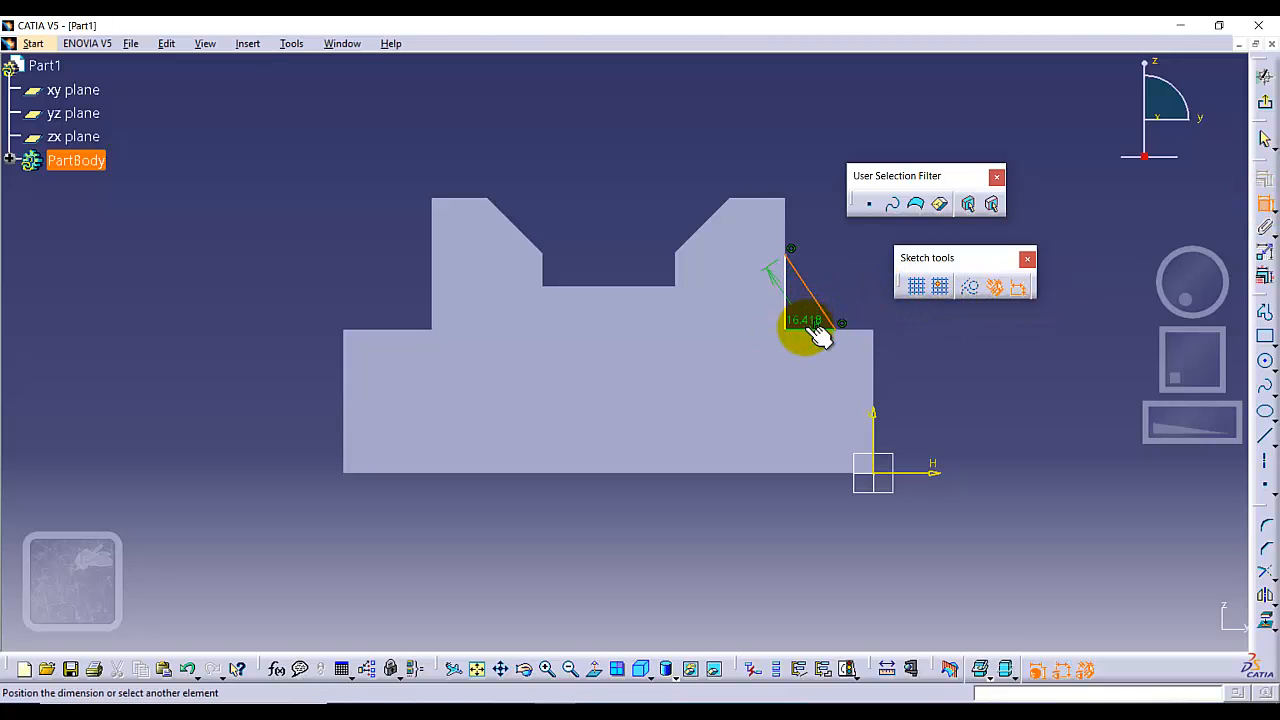
left_click(805, 330)
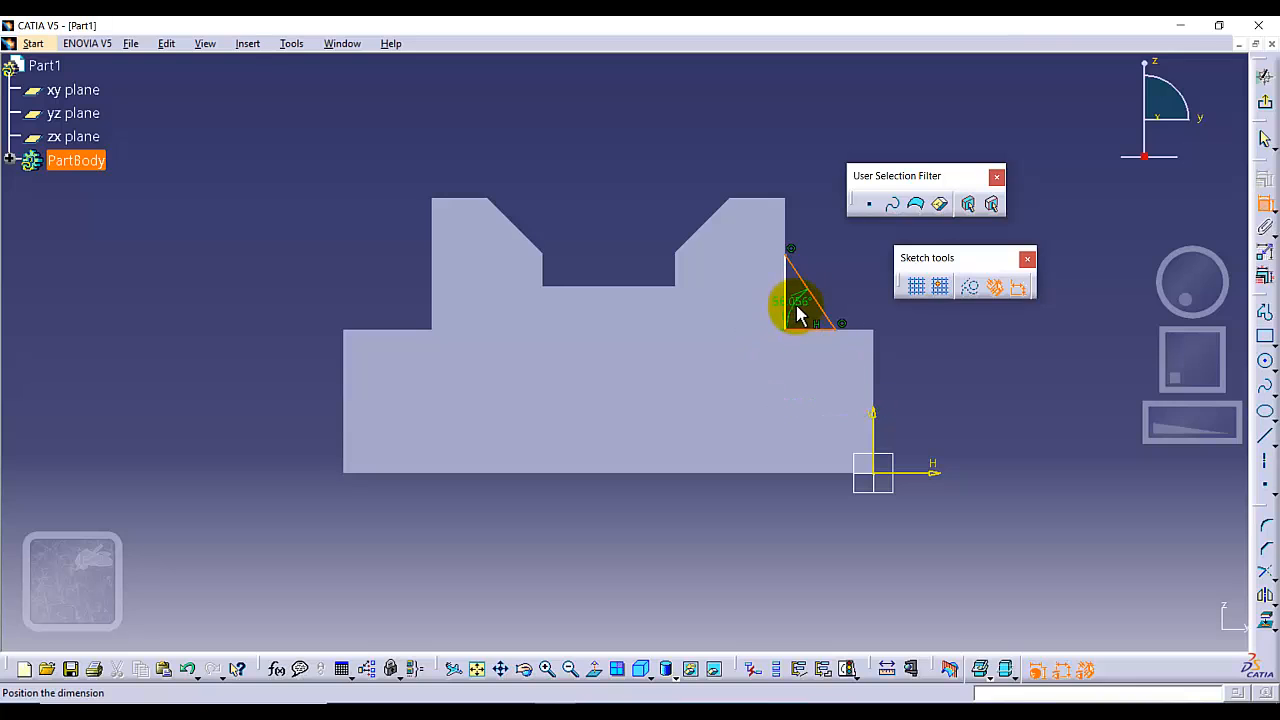
left_click(797, 314)
double_click(798, 312)
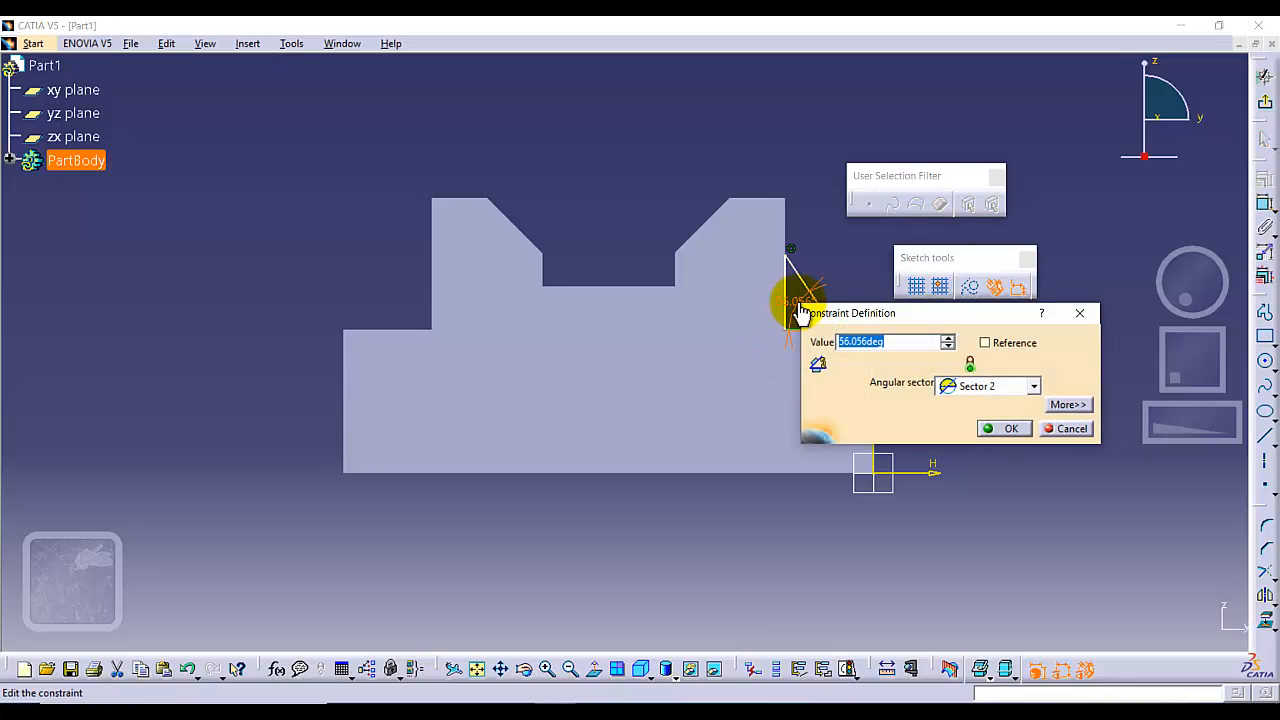
type("45")
key("Return")
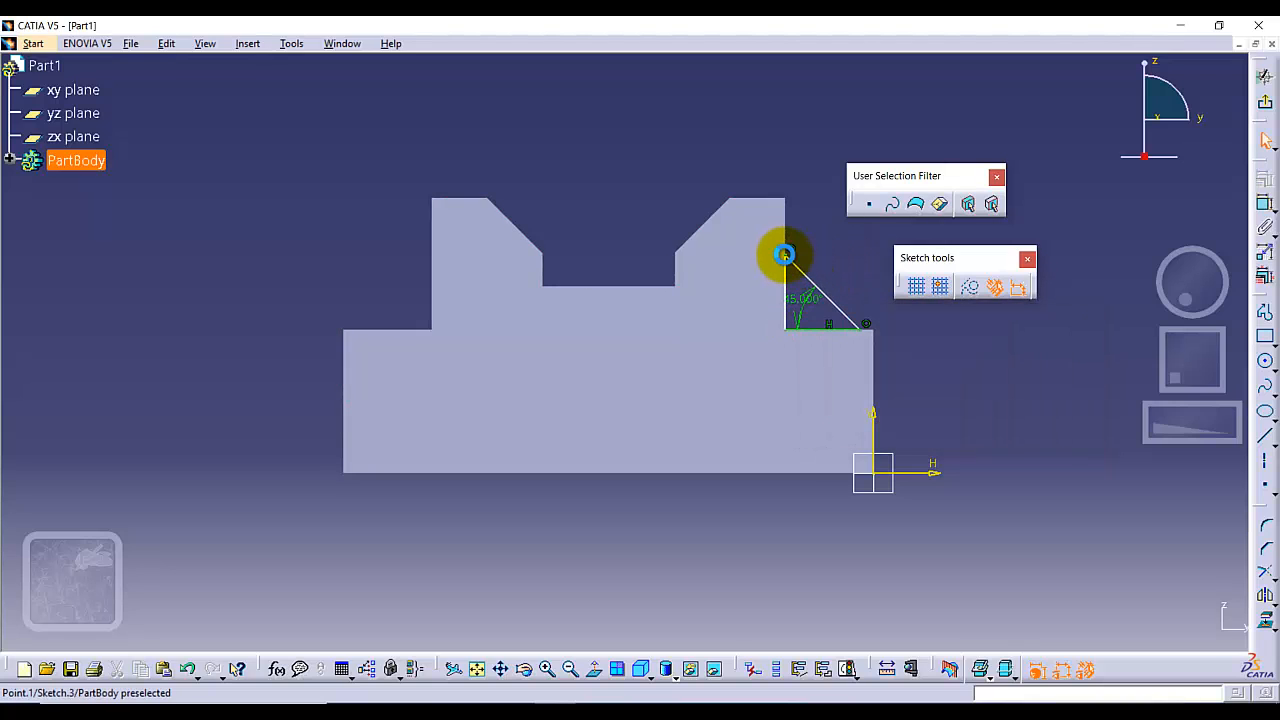
Make the triangle's lower outer corner coincident with the outer corner point of the base block's ledge.
left_click_drag(791, 258, 800, 257)
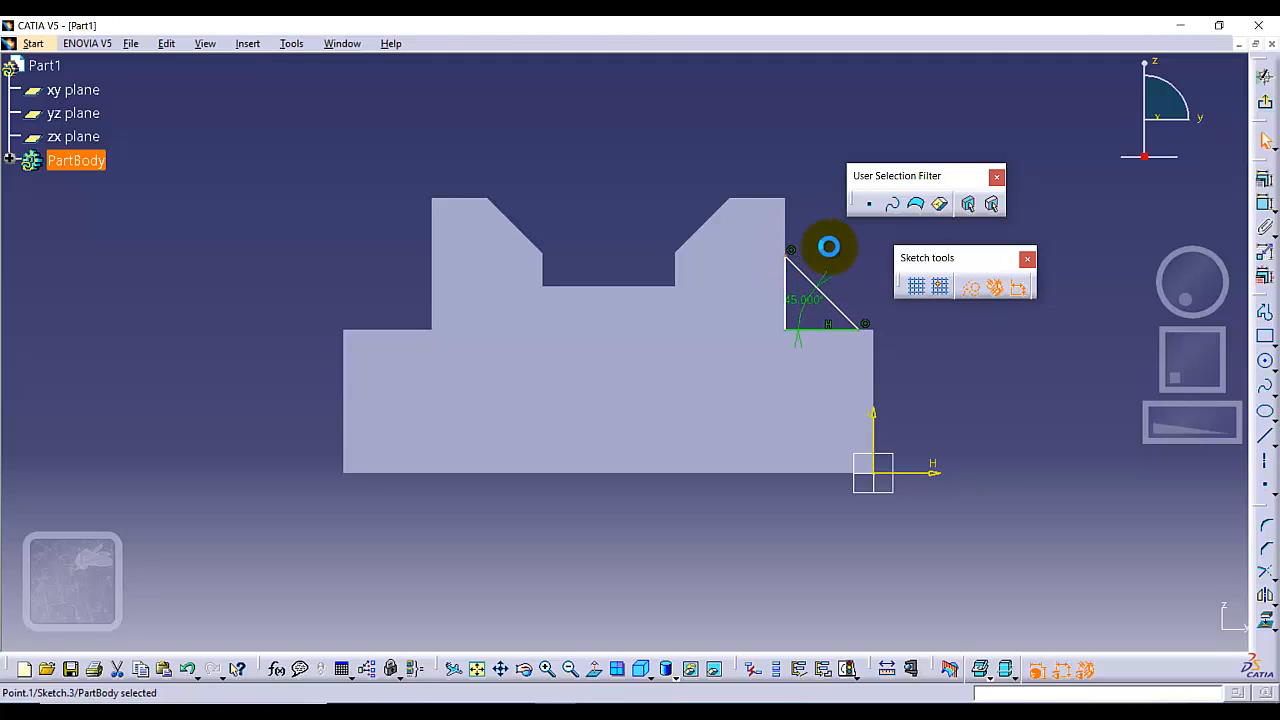
left_click(834, 248)
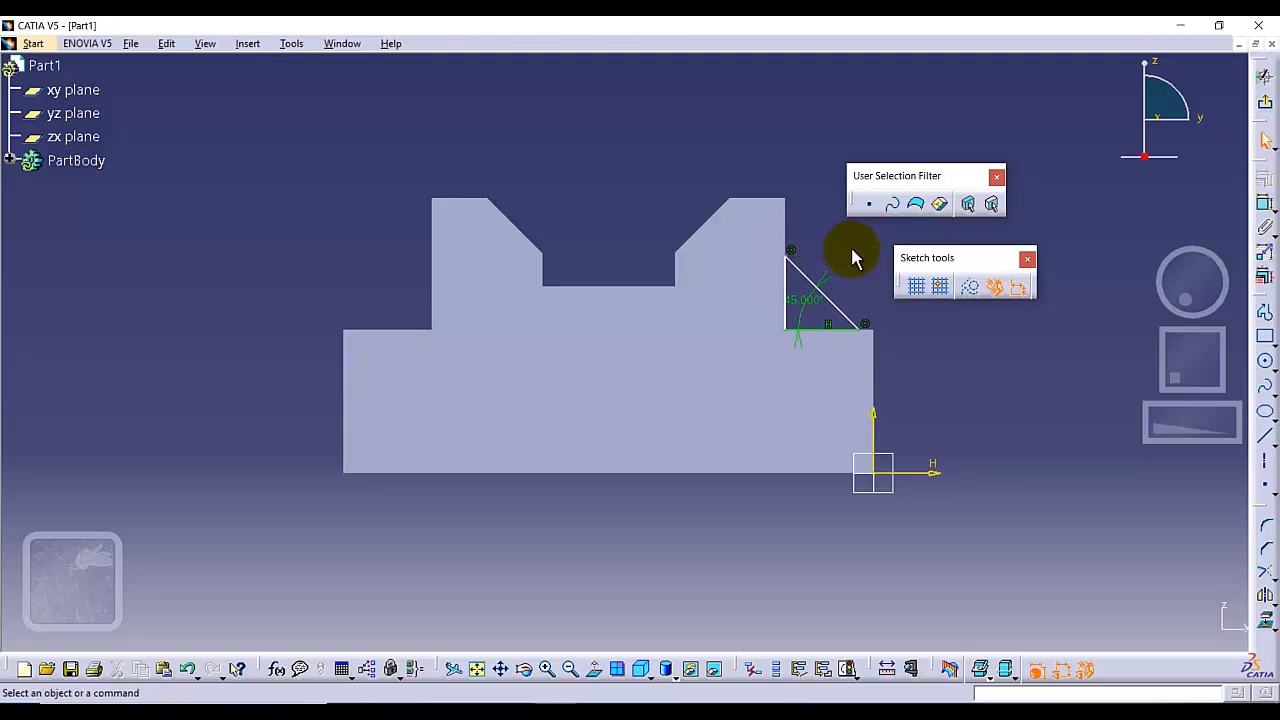
left_click(860, 330)
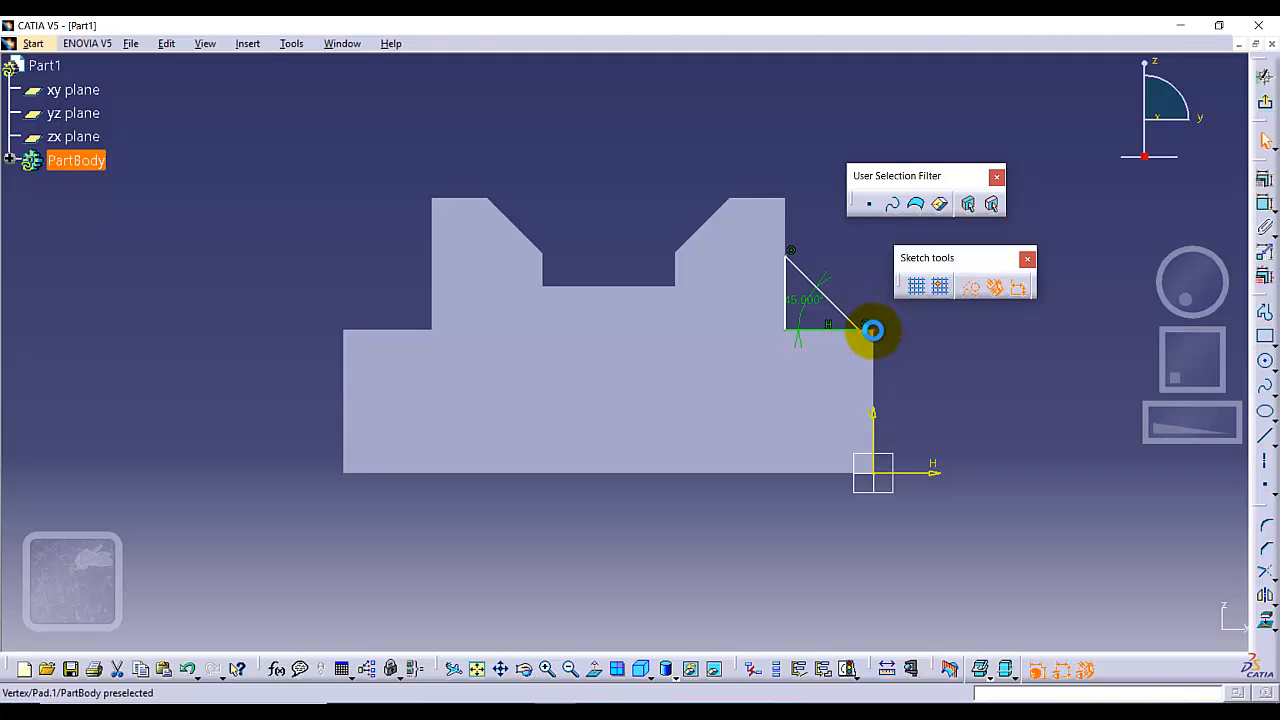
left_click(872, 330, "ctrl")
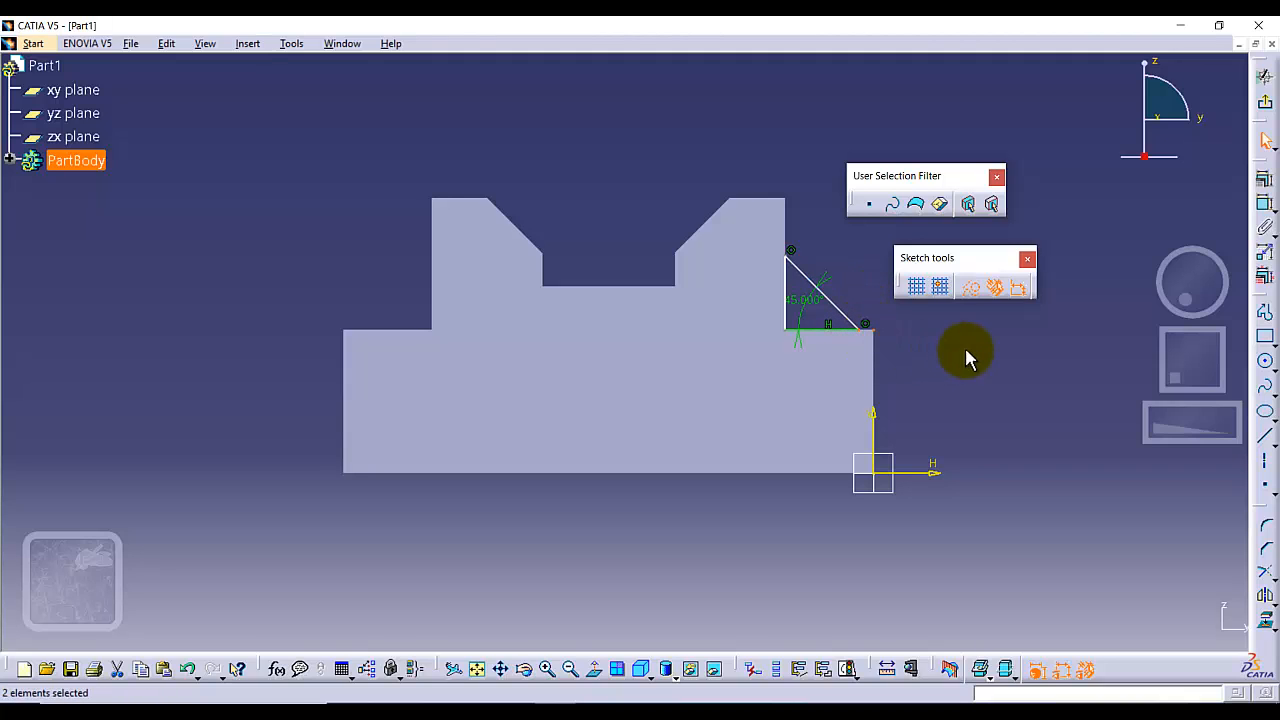
left_click(1265, 178)
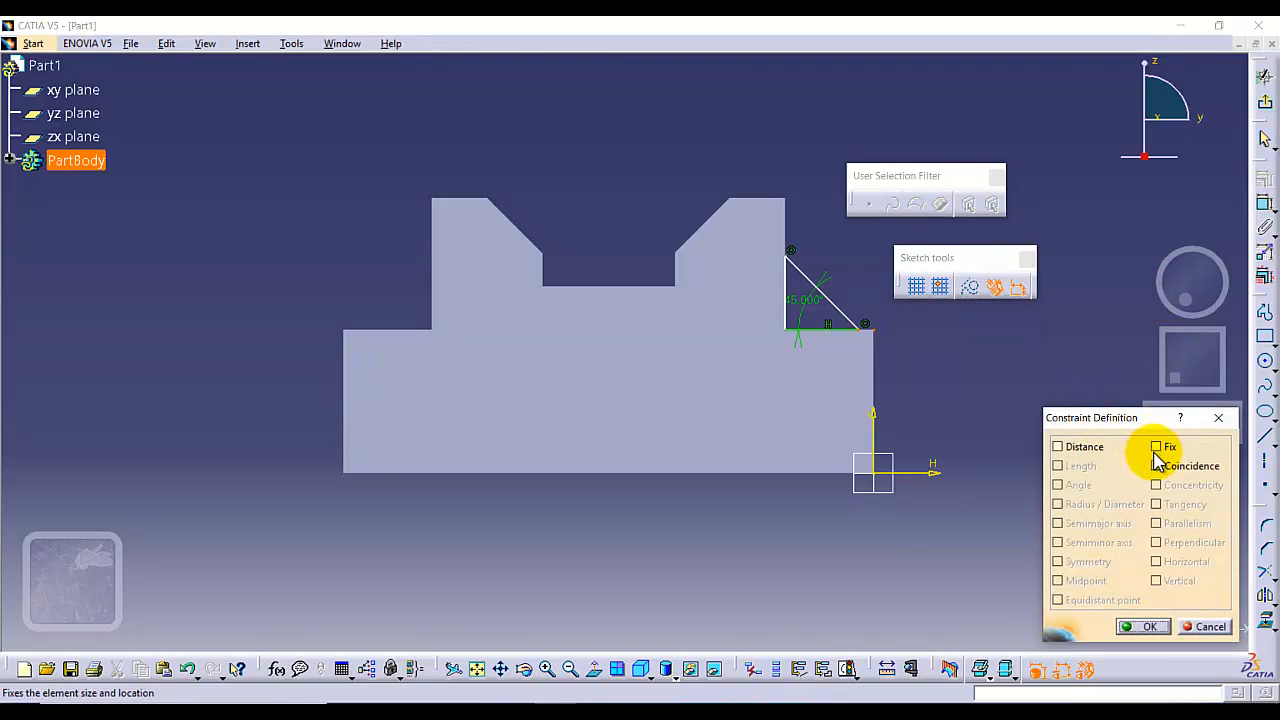
left_click(1157, 467)
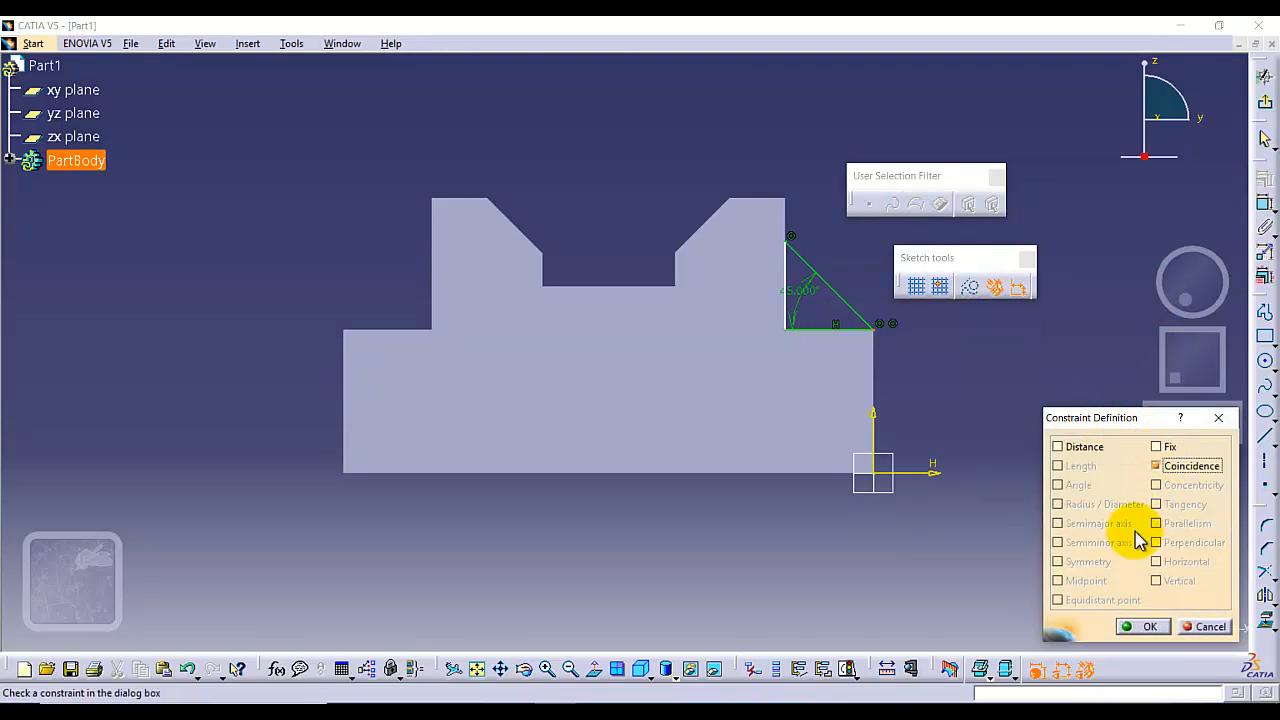
left_click(1142, 626)
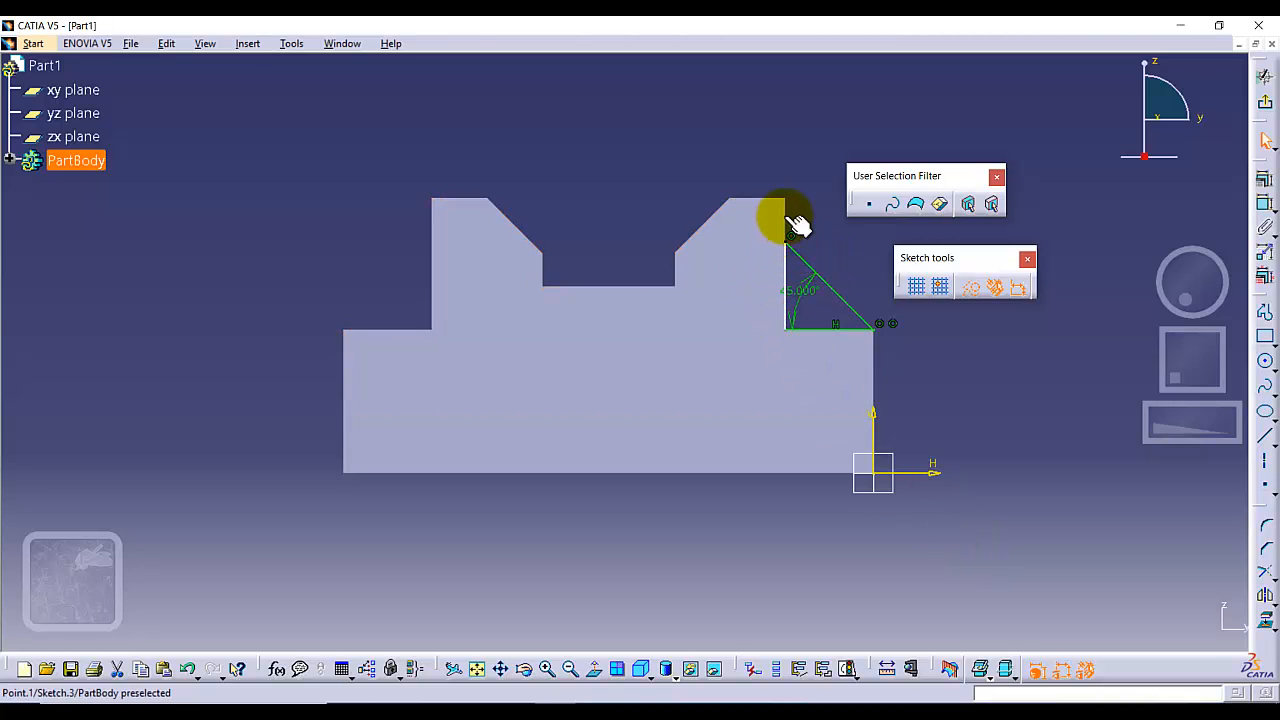
Pull the triangle's inner side away from the upright and constrain that side as vertical.
mouse_move(780, 263)
left_mouse_down()
mouse_move(737, 271)
mouse_move(765, 297)
mouse_move(806, 296)
mouse_move(771, 288)
left_mouse_up()
left_click(795, 160)
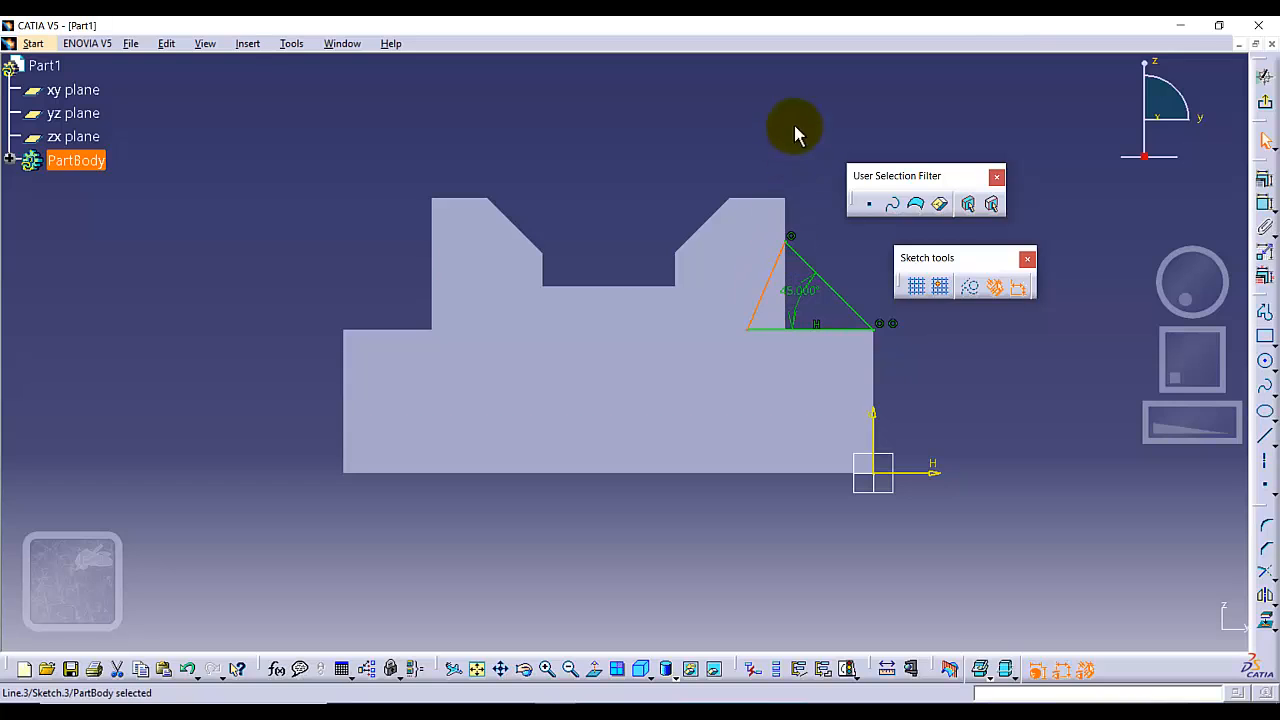
left_click(793, 120)
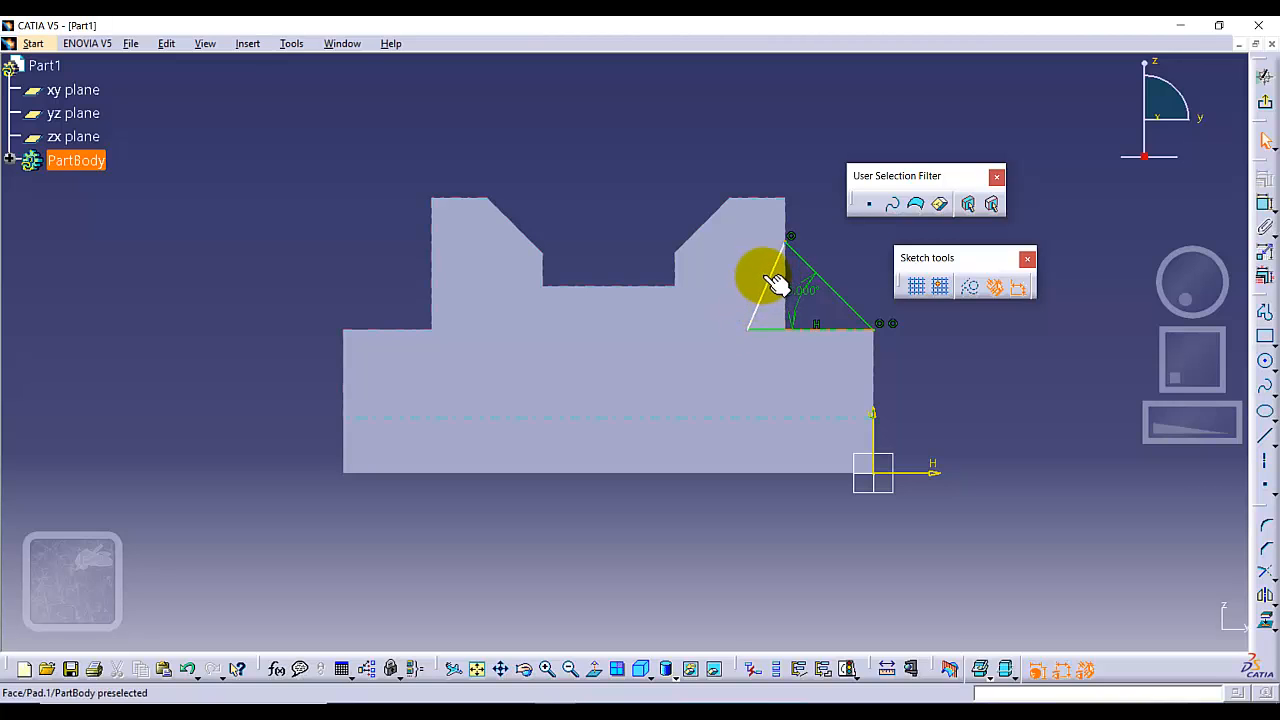
left_click(772, 271)
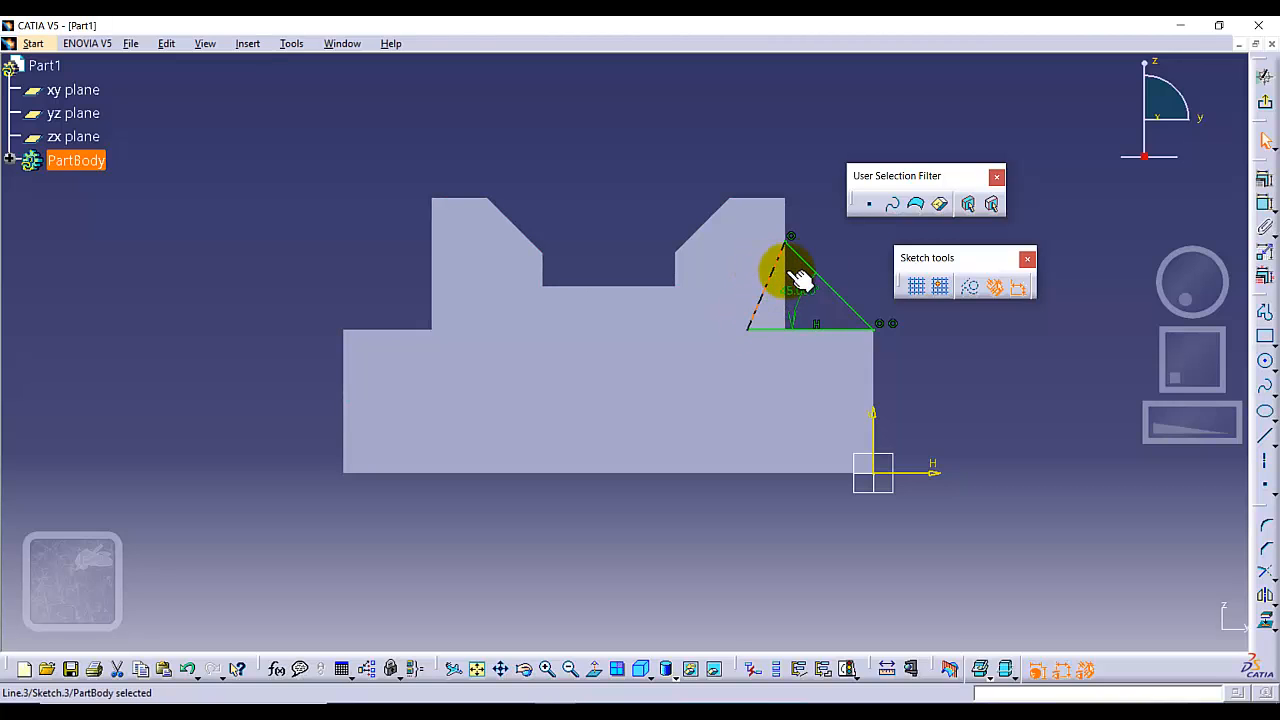
left_click(1250, 180)
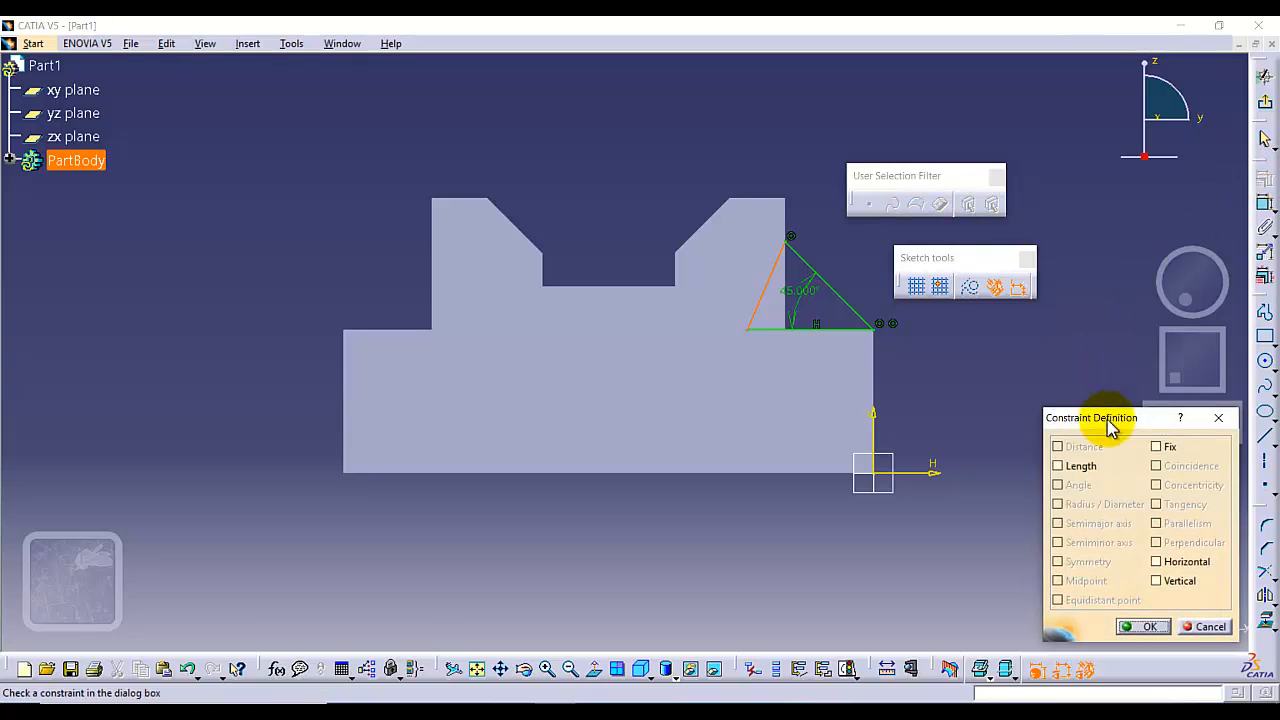
left_click(1158, 584)
left_click(1130, 625)
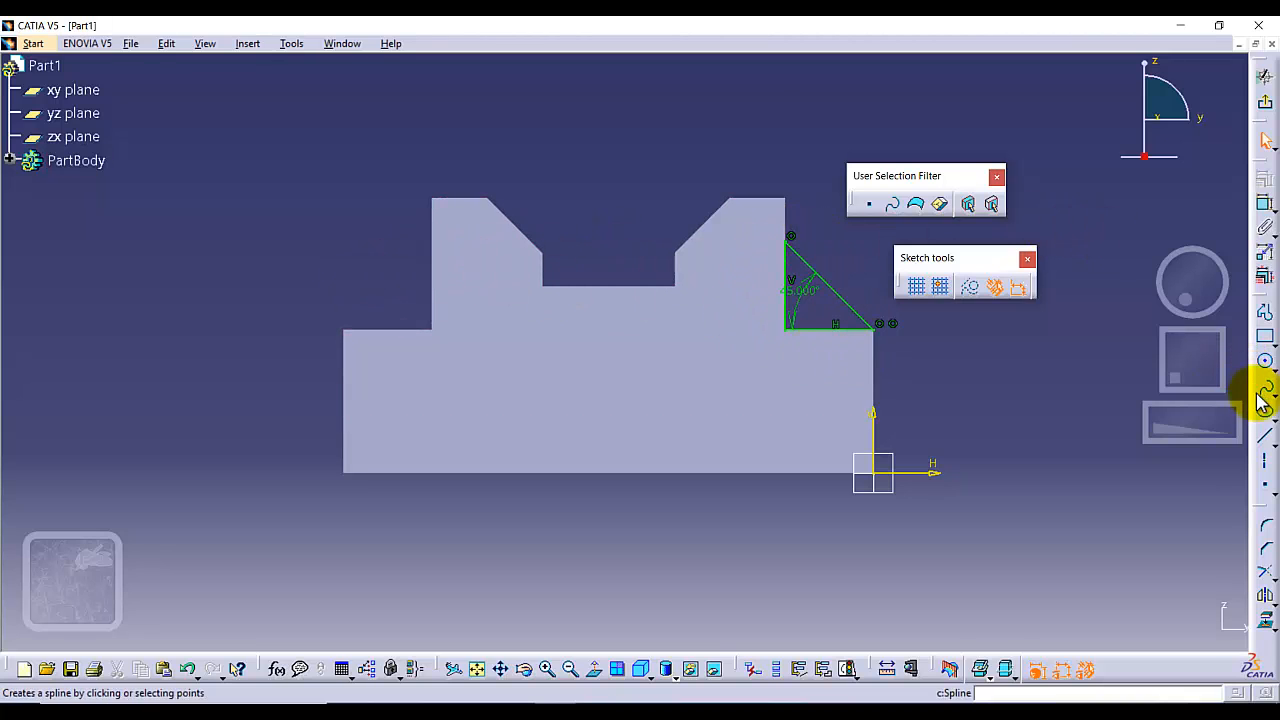
Sketch a vertical construction line about 62 mm long from the middle of the base's lower edge up through the notch.
left_click(1265, 435)
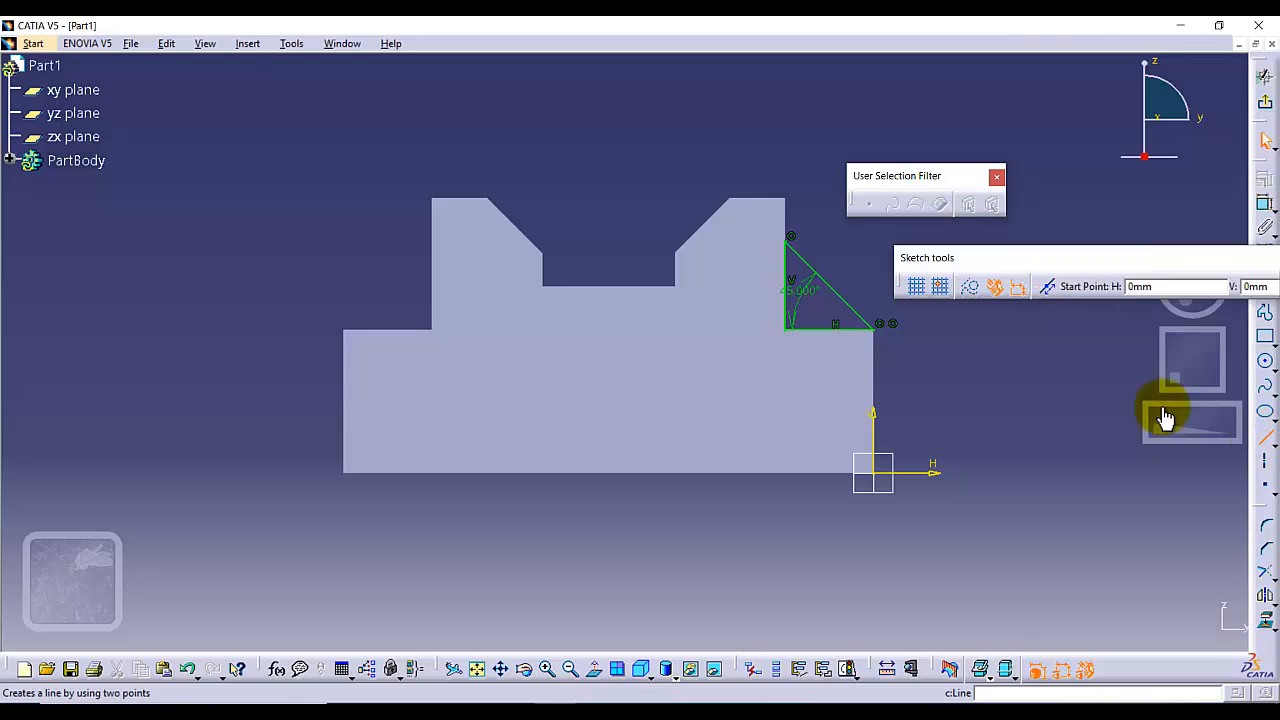
left_click(971, 289)
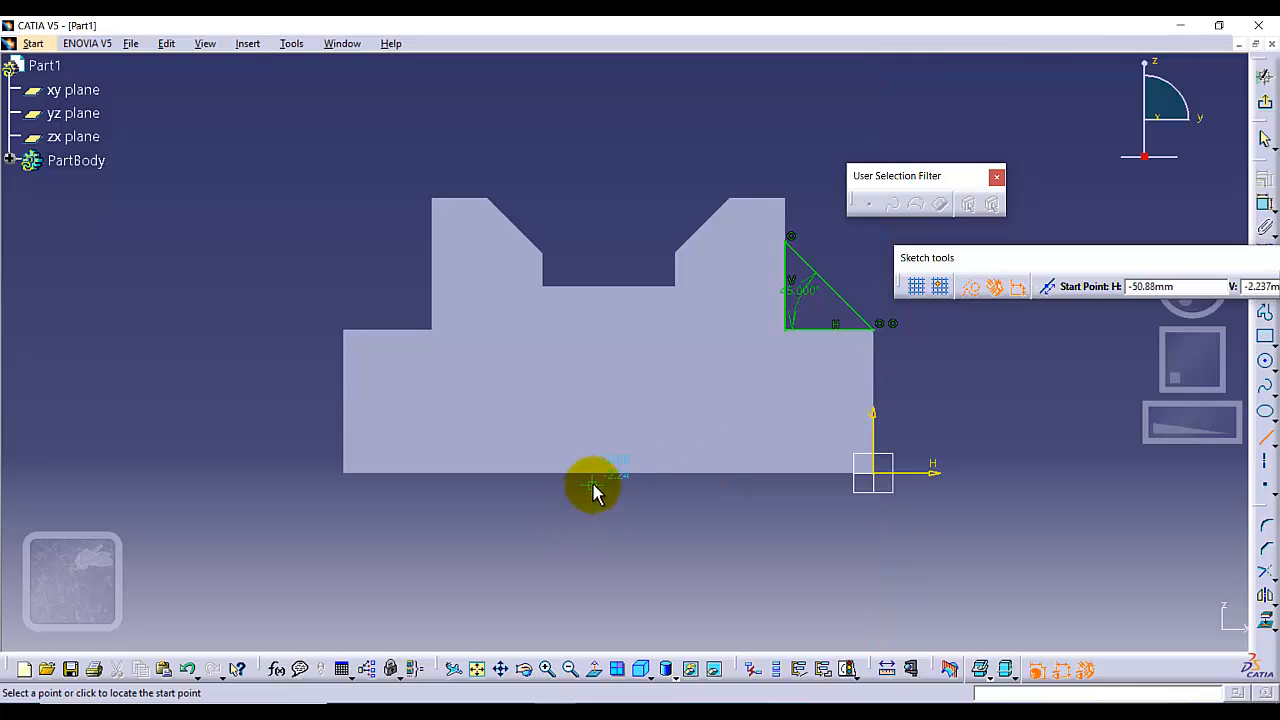
left_click(607, 472)
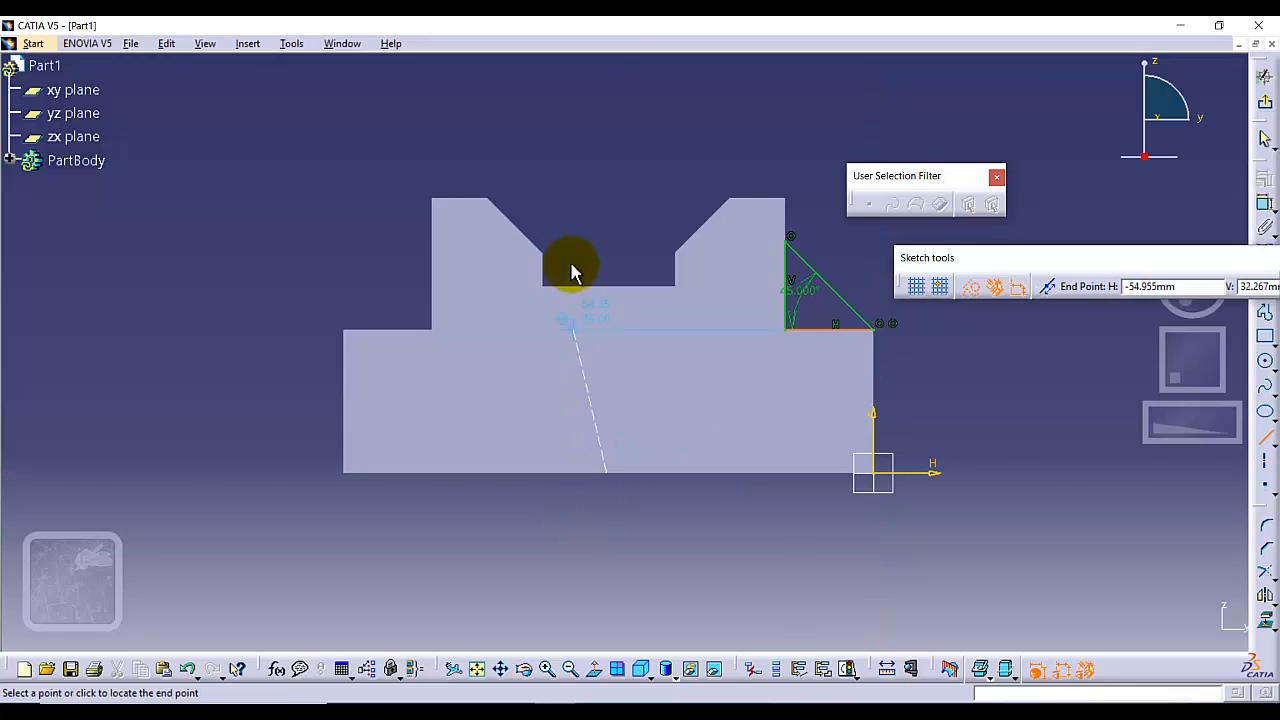
left_click(607, 131)
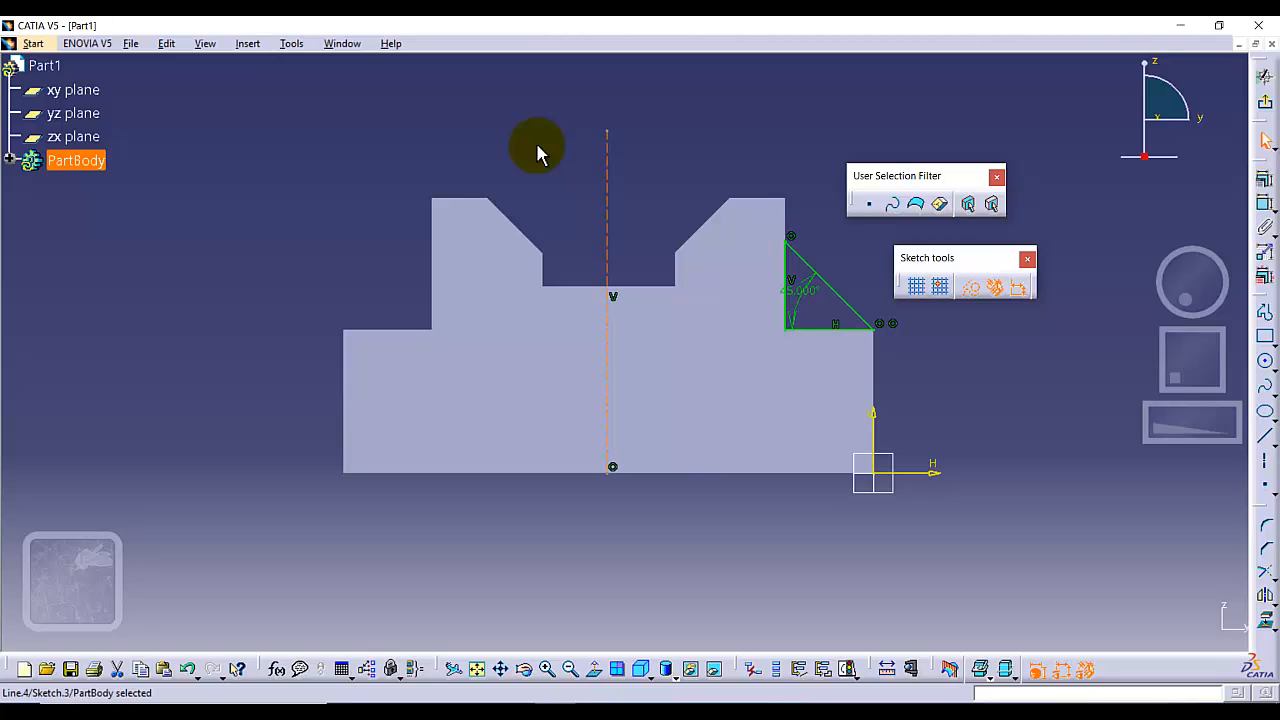
left_click(1043, 360)
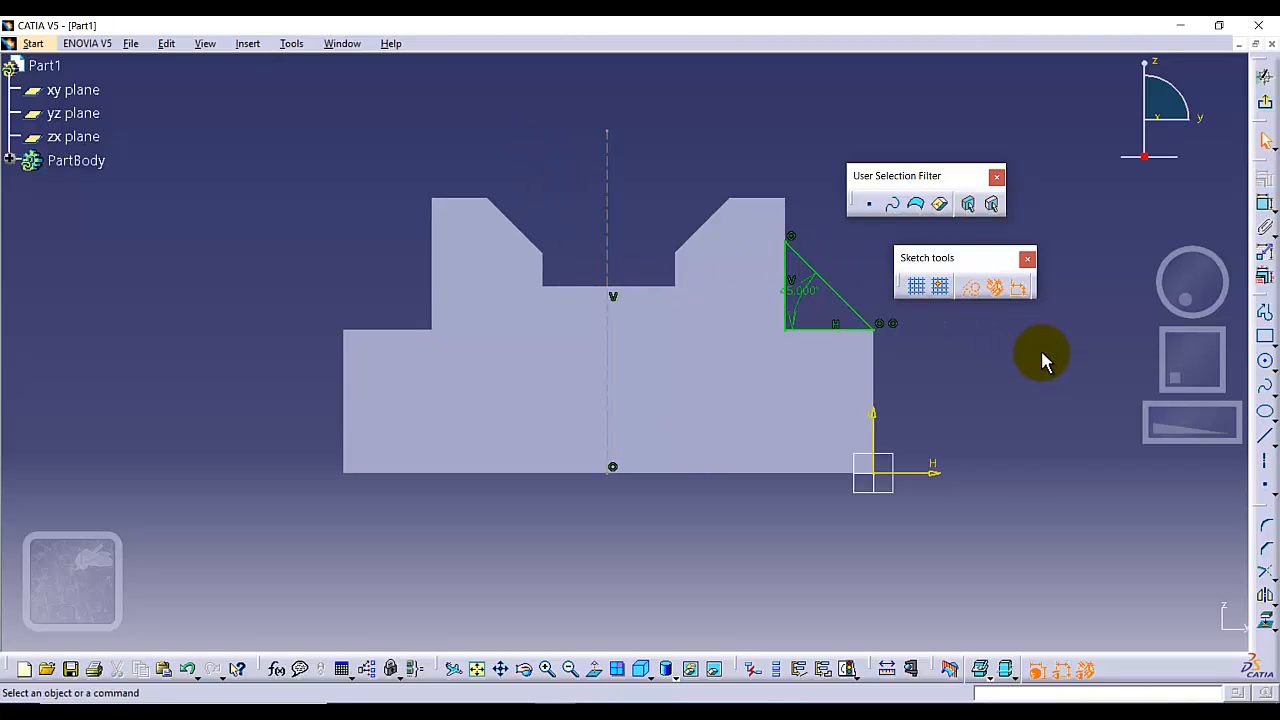
left_click(970, 288)
Dimension the horizontal distance from the construction line to the vertical sketch axis and set it to 96/2 mm.
left_click(1265, 204)
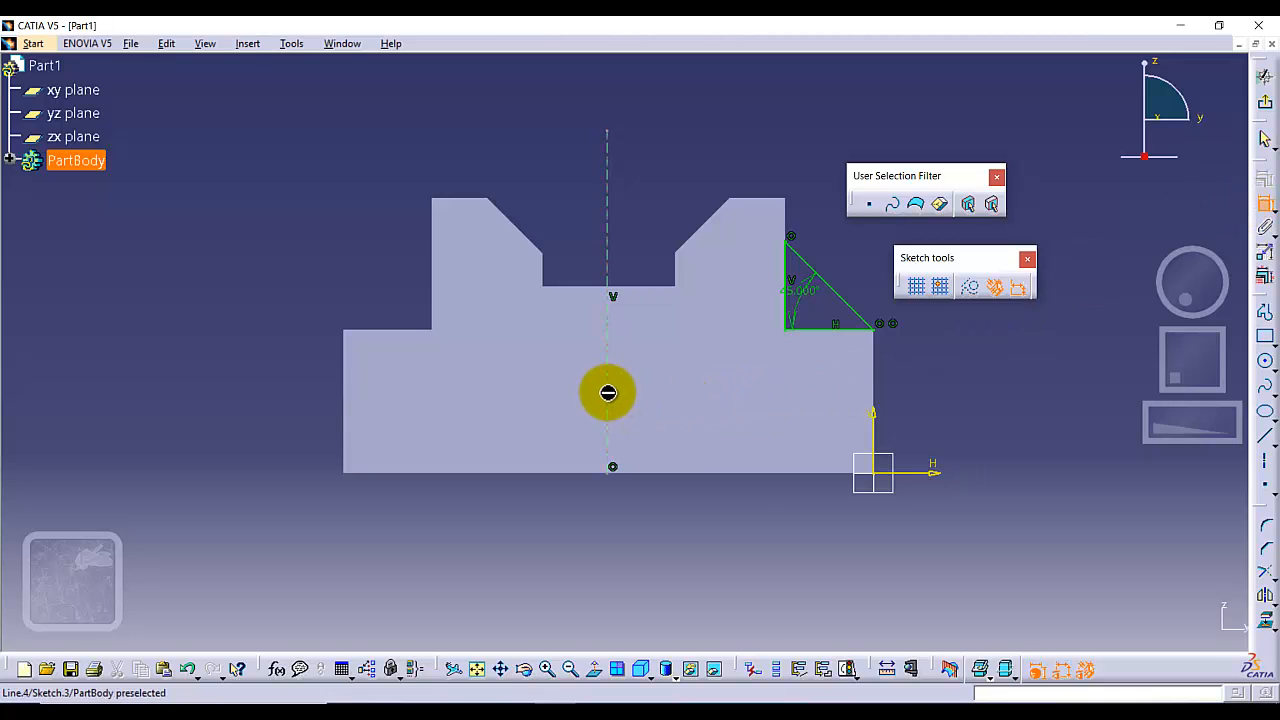
left_click(606, 392)
left_click(877, 421)
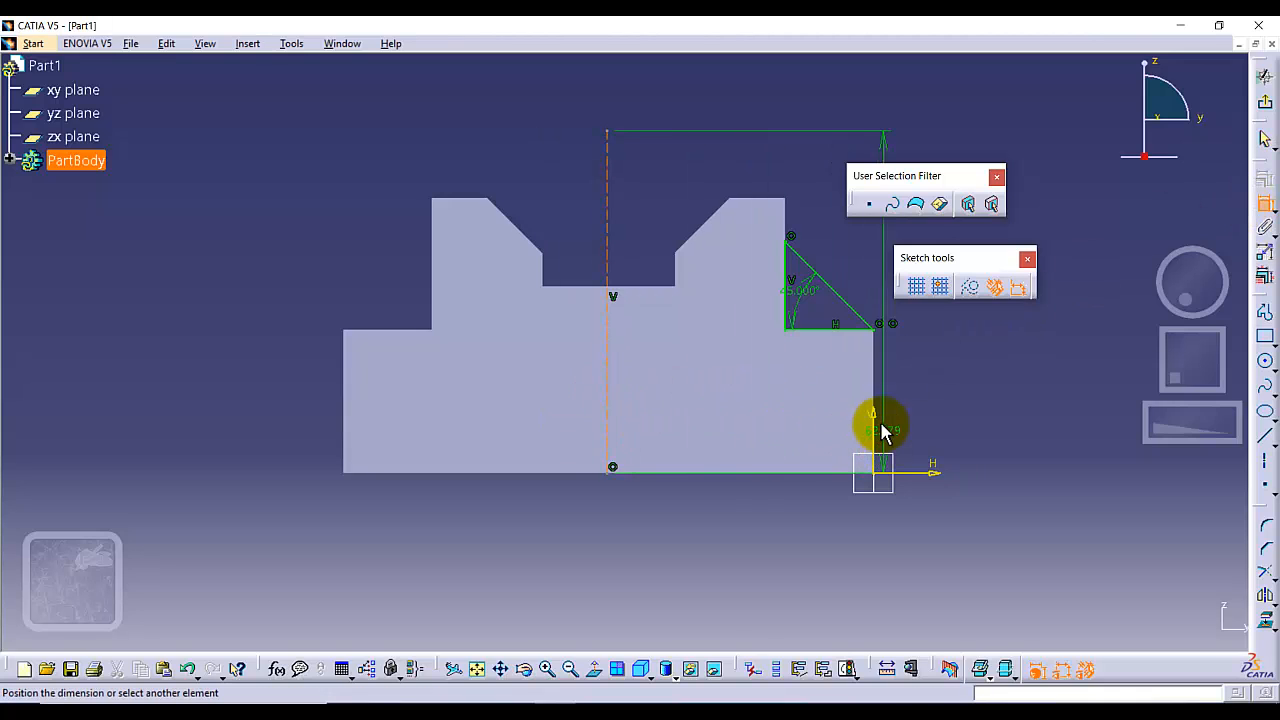
left_click(757, 544)
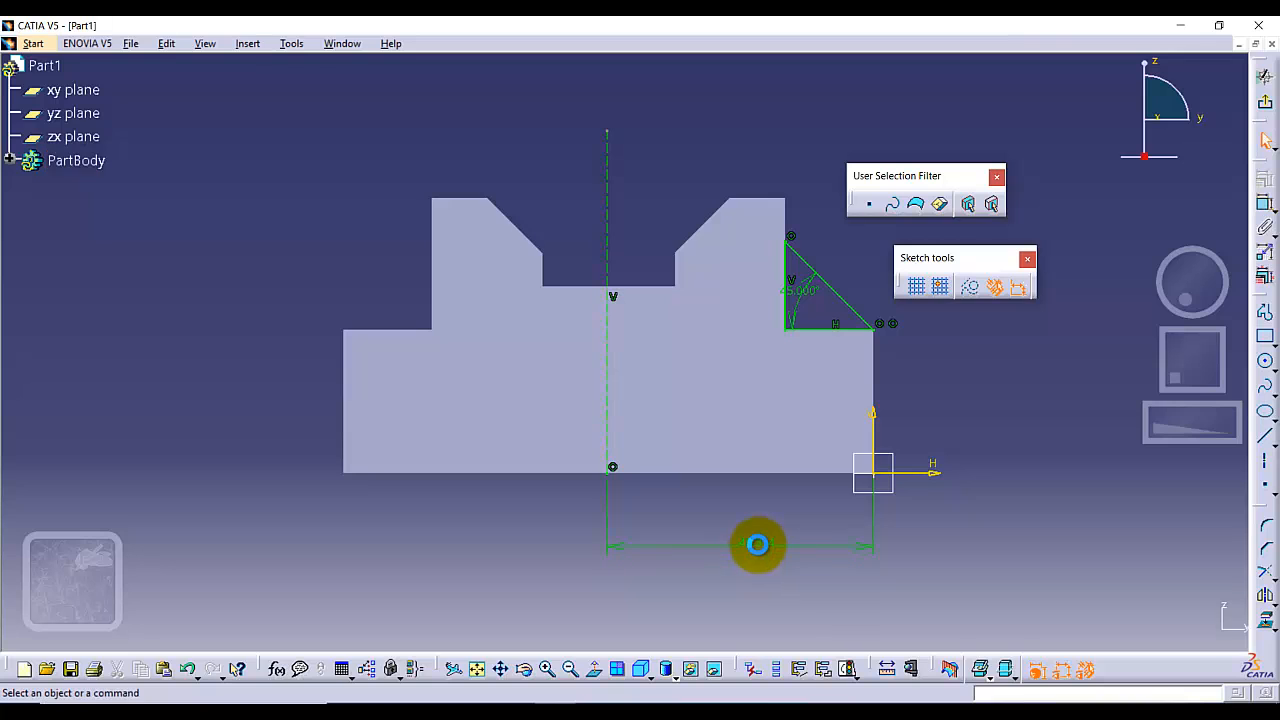
double_click(757, 546)
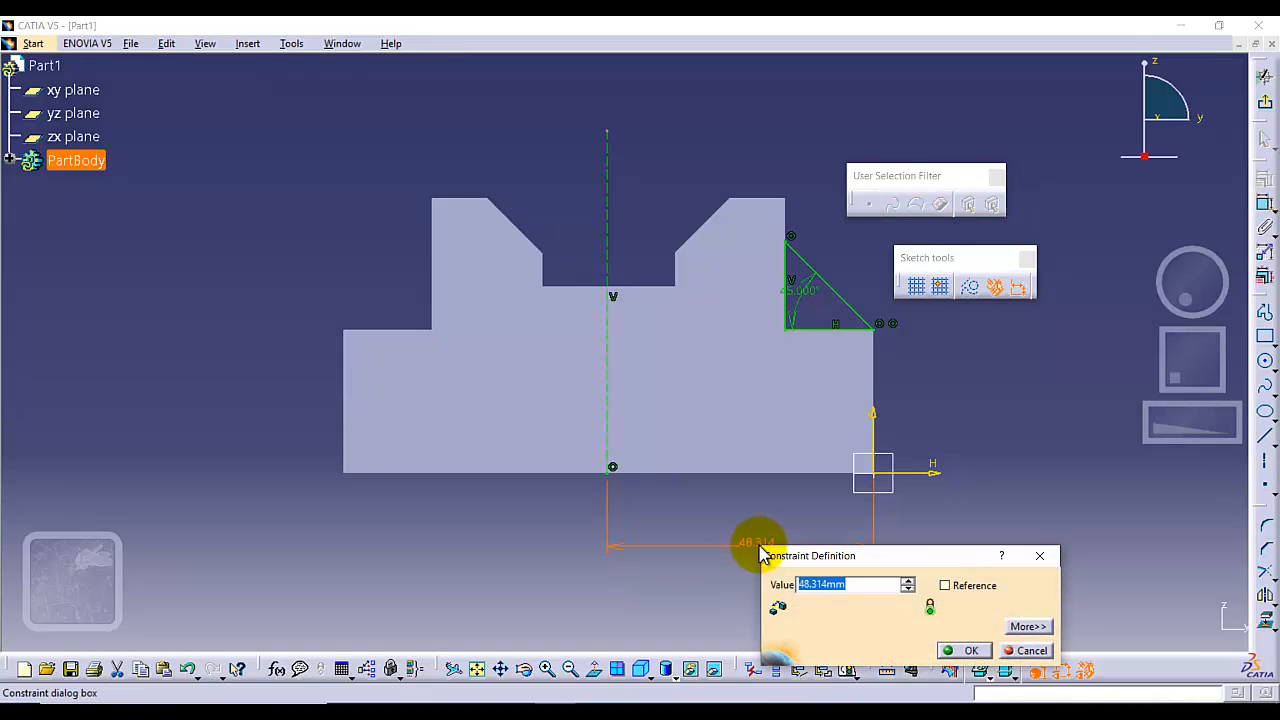
type("96/2")
key("Return")
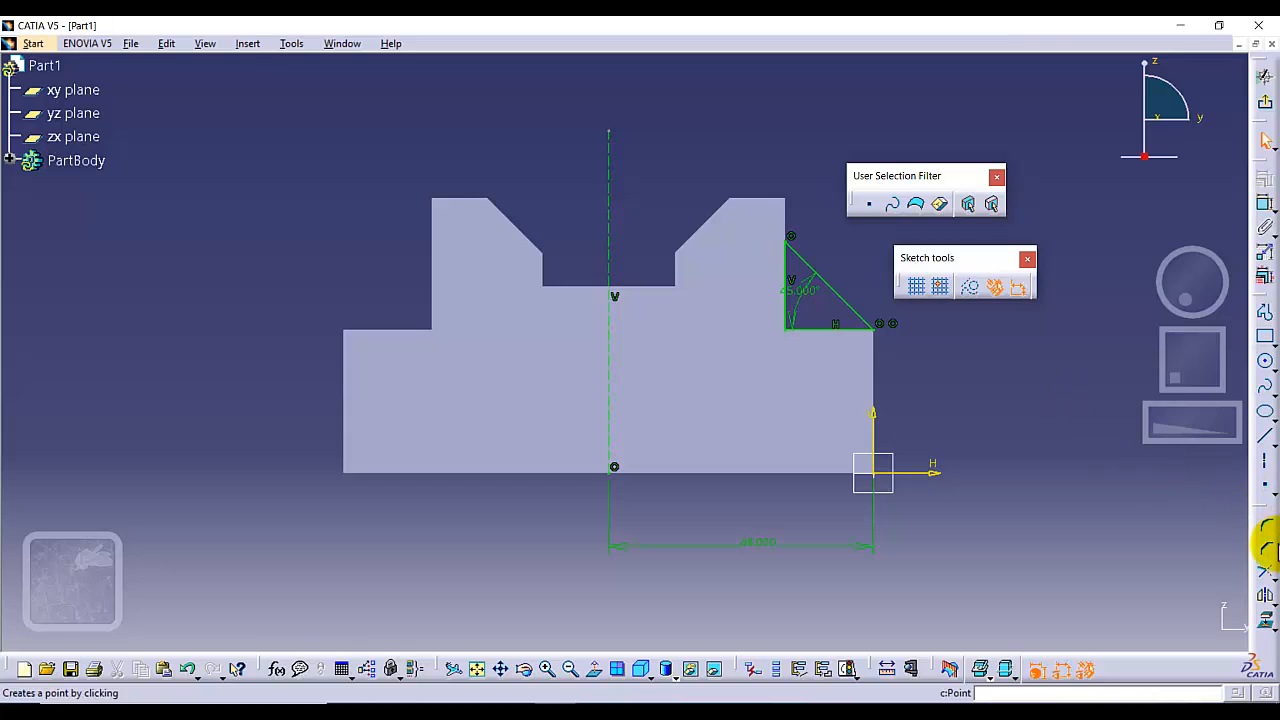
Try to mirror only the triangle's sloping side about its vertical side, and undo that mirror.
left_click(1265, 594)
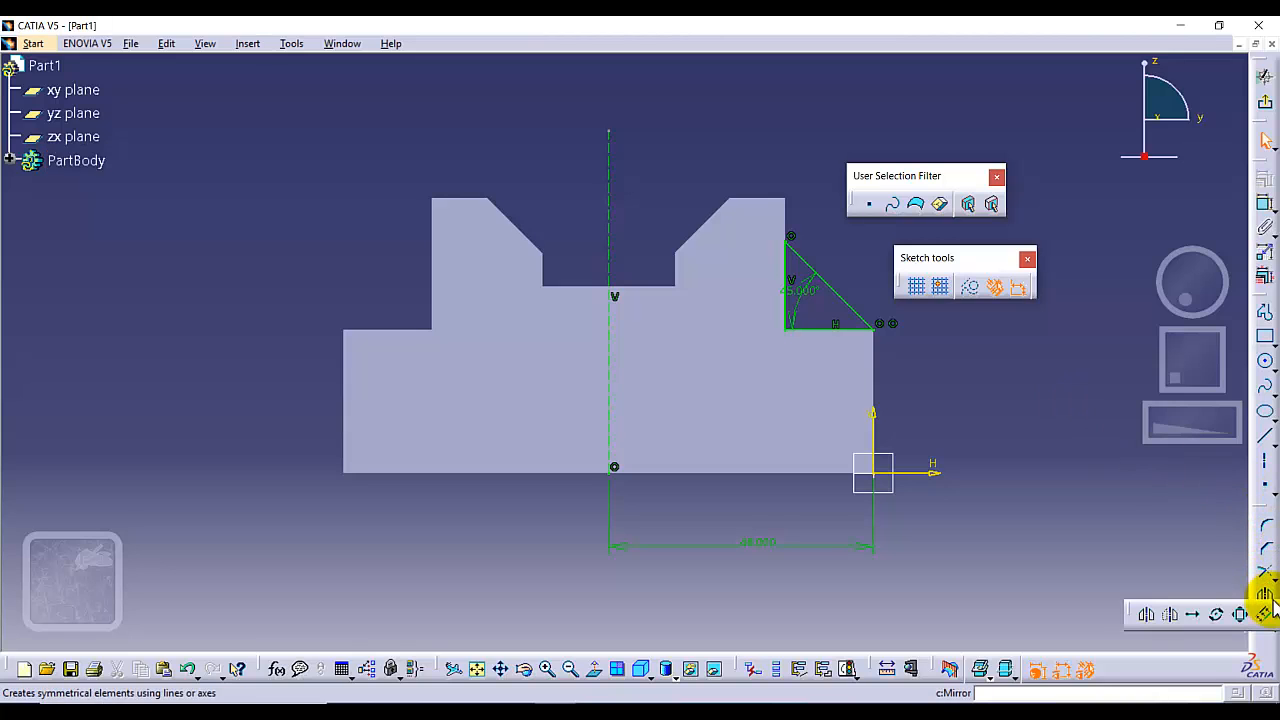
left_click(1147, 616)
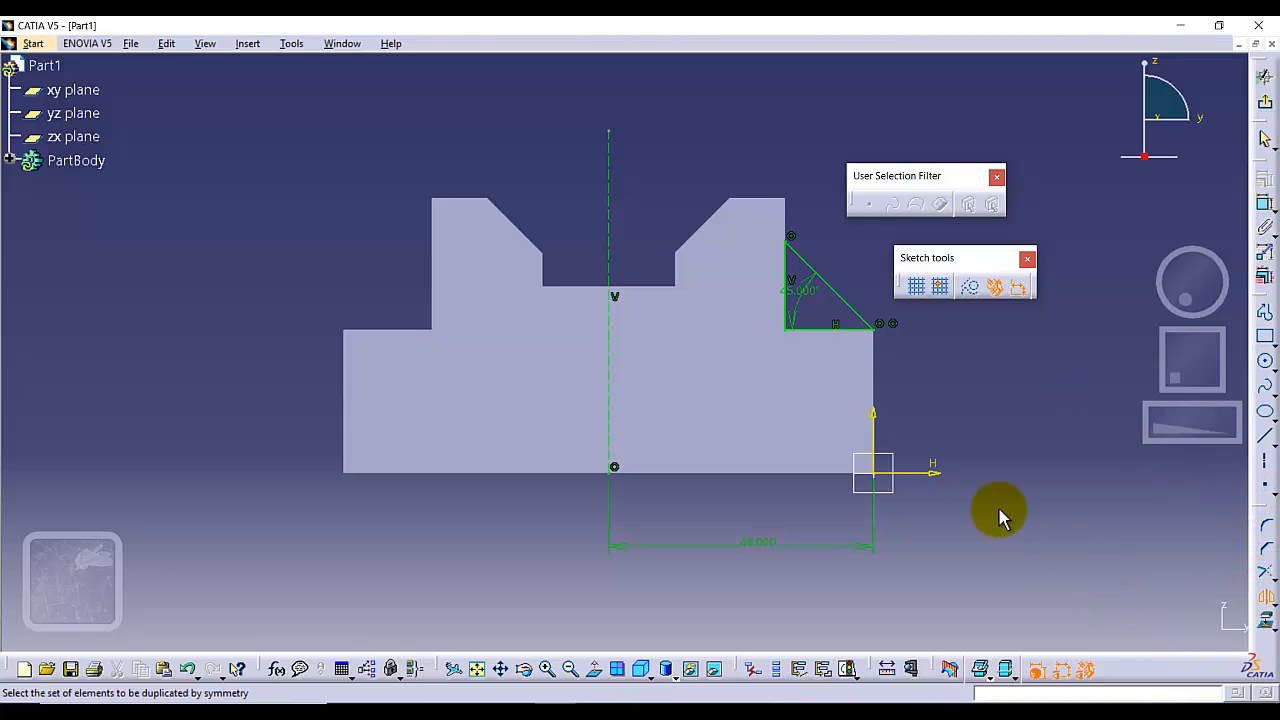
left_click(799, 259)
left_click(784, 262)
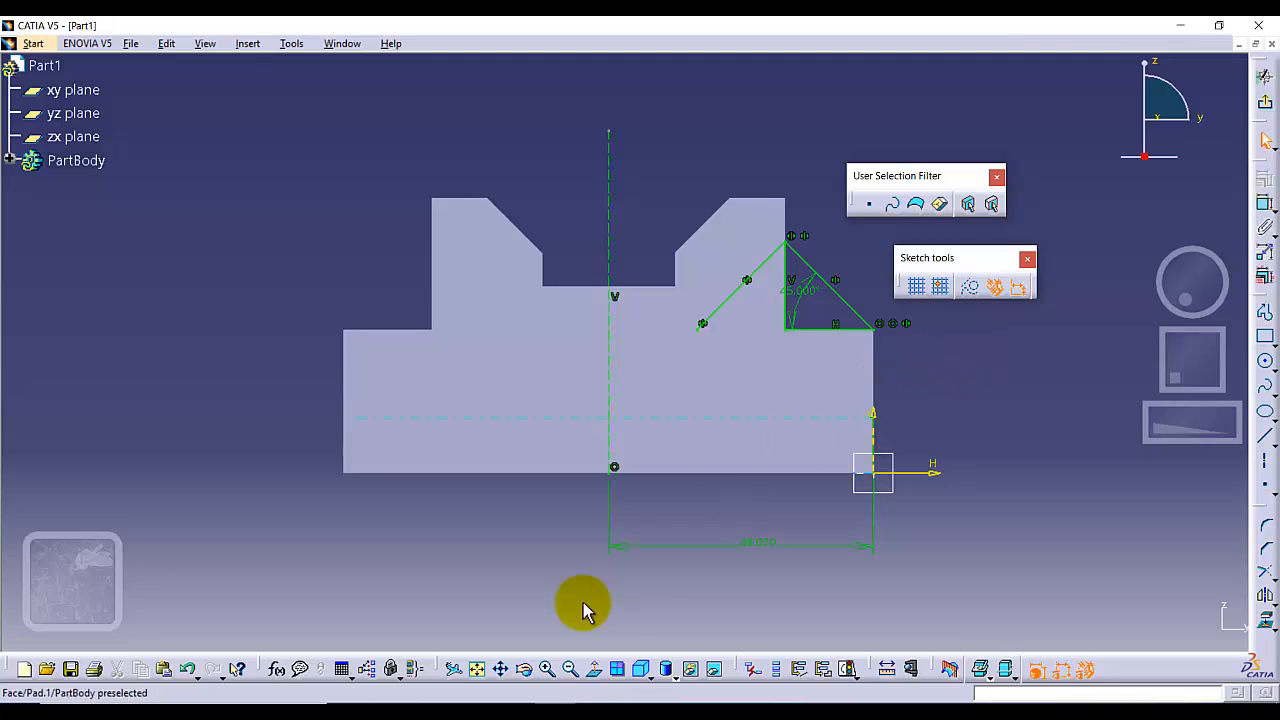
left_click(187, 669)
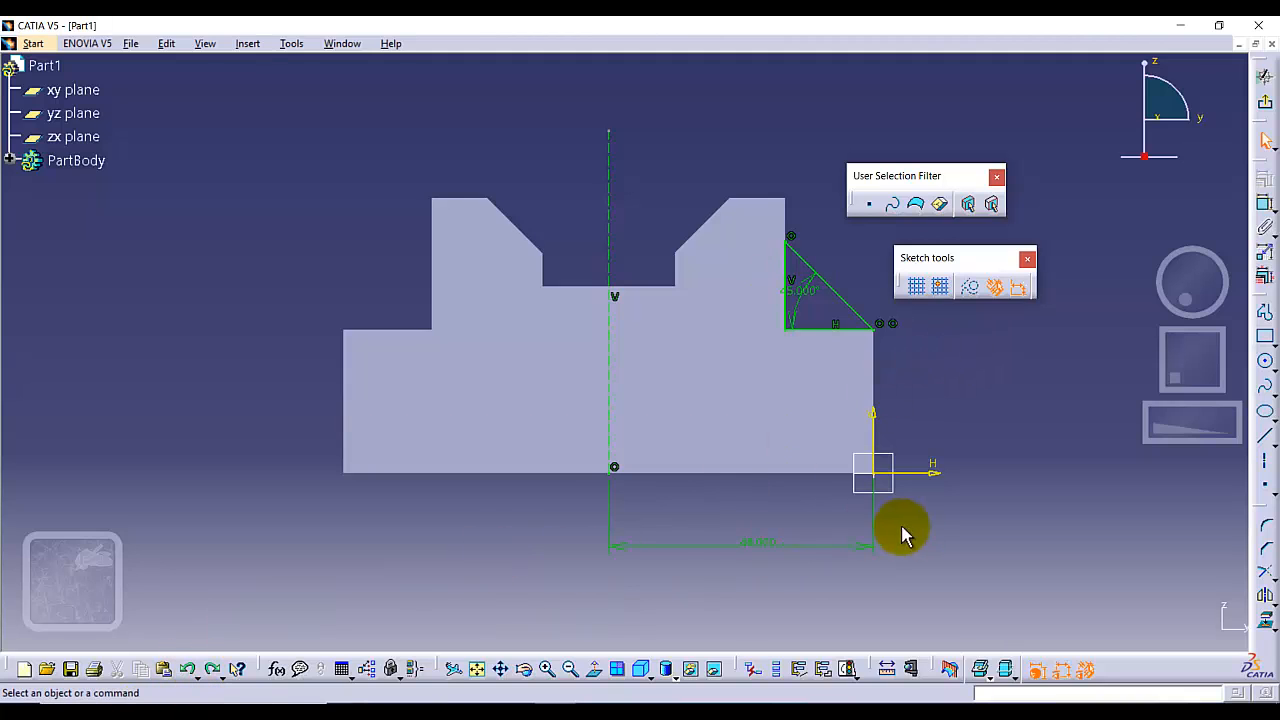
Mirror all three sides of the triangle about the vertical construction line onto the opposite ledge.
left_click(786, 271)
left_click(1266, 596)
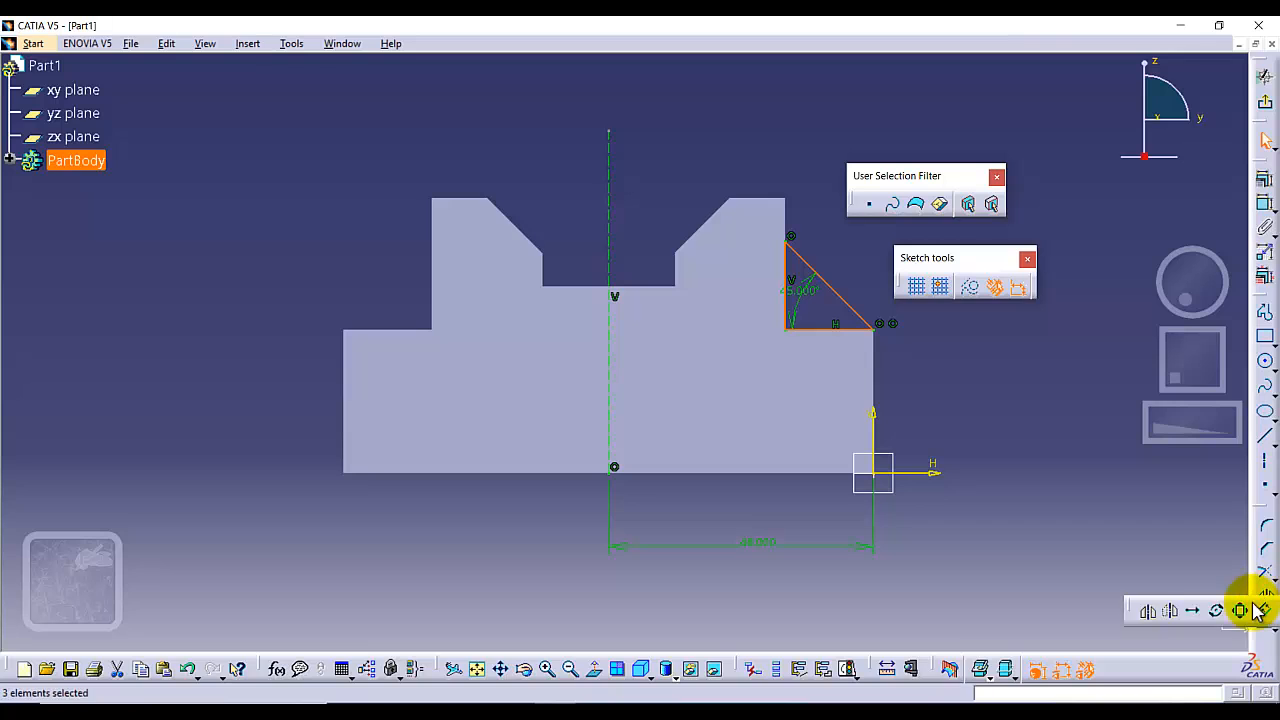
left_click(1143, 608)
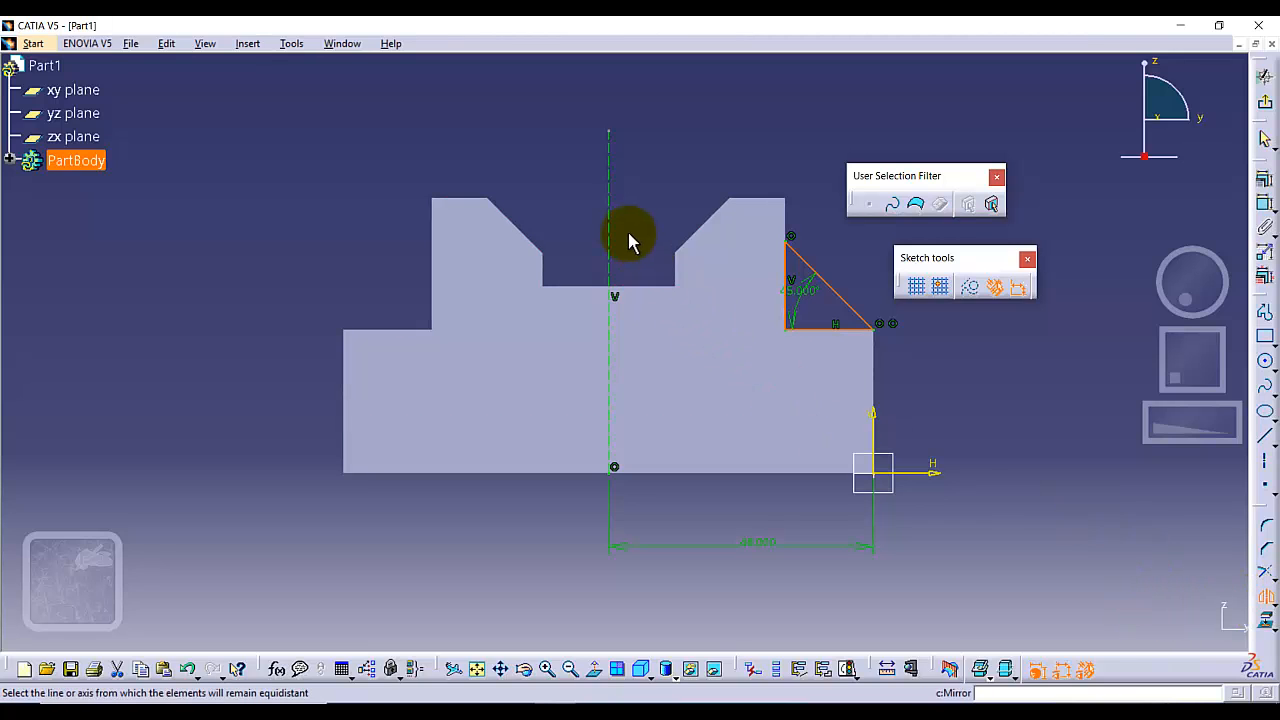
left_click(609, 210)
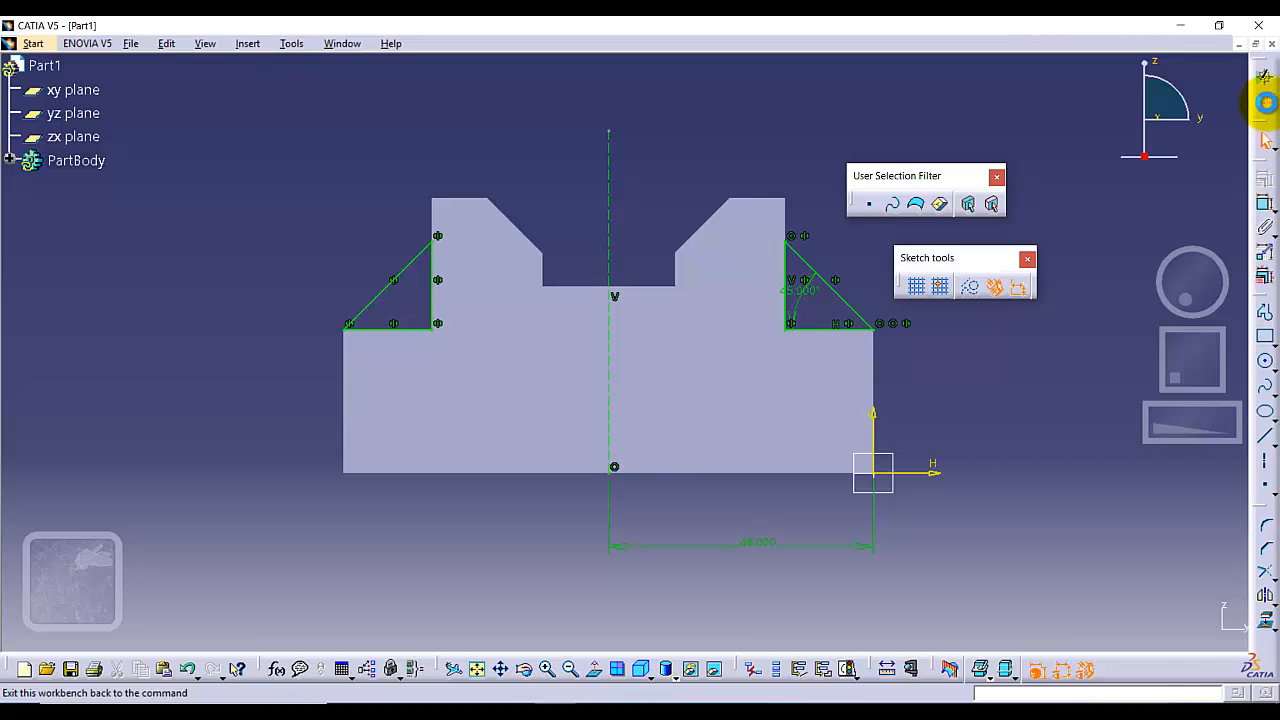
Exit the sketch and extrude both triangles as a pad with a 5 mm length and mirrored extent.
left_click(1265, 102)
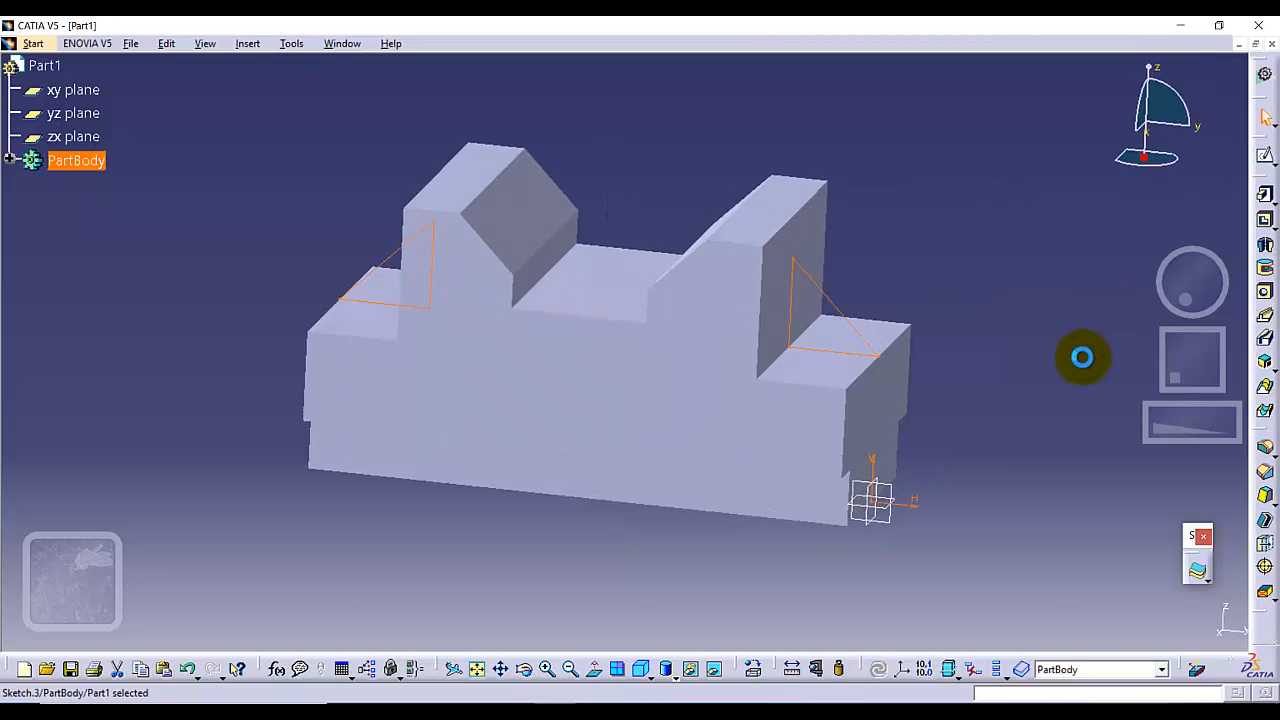
left_click(1265, 195)
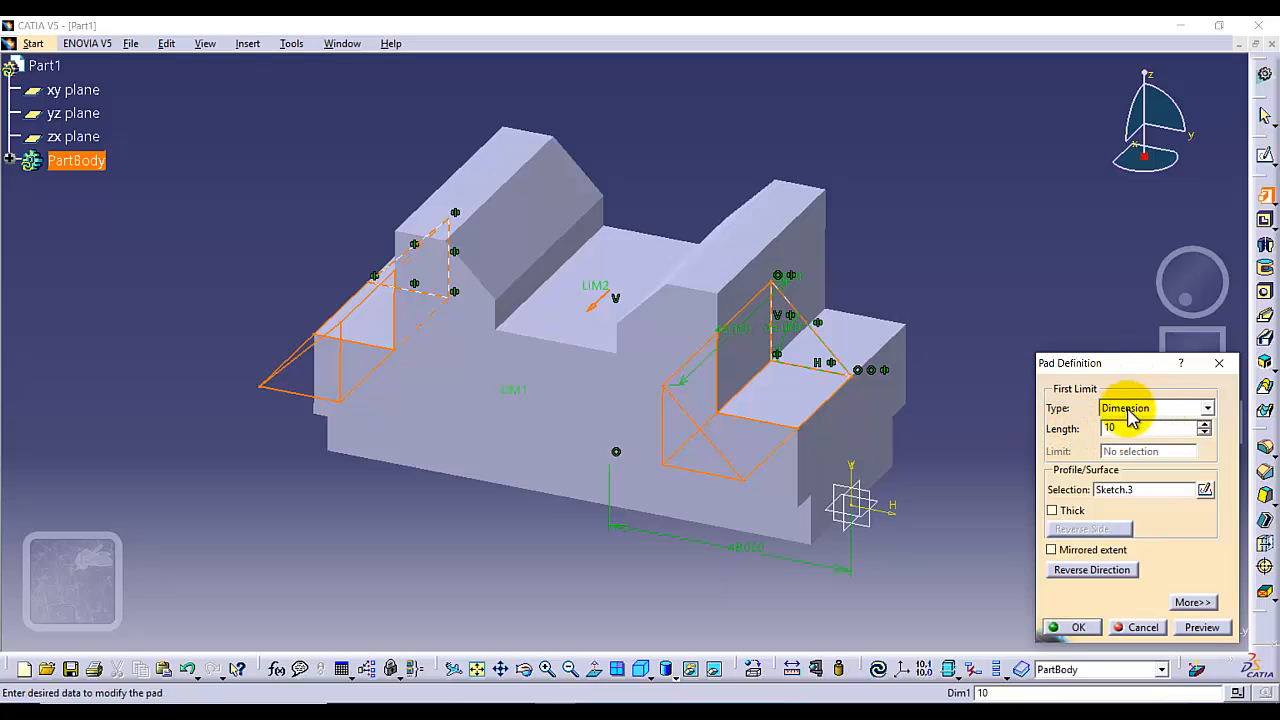
left_click(1202, 627)
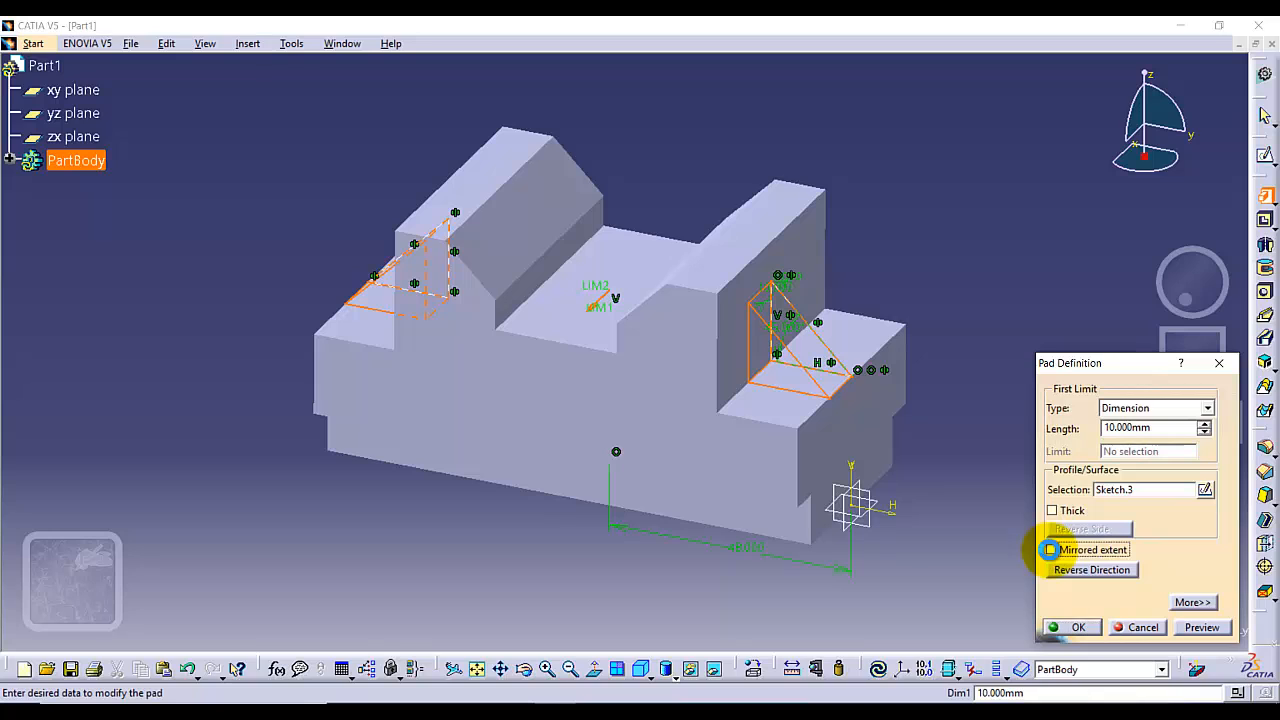
left_click(1050, 549)
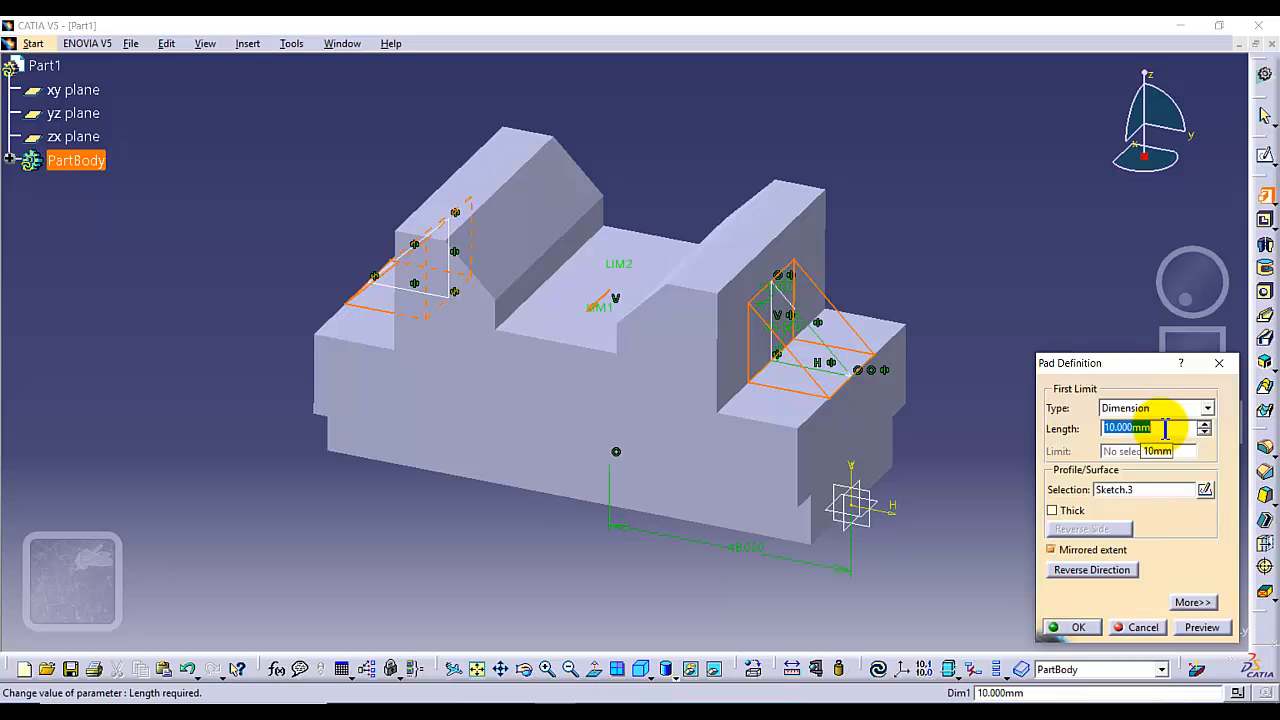
type("5")
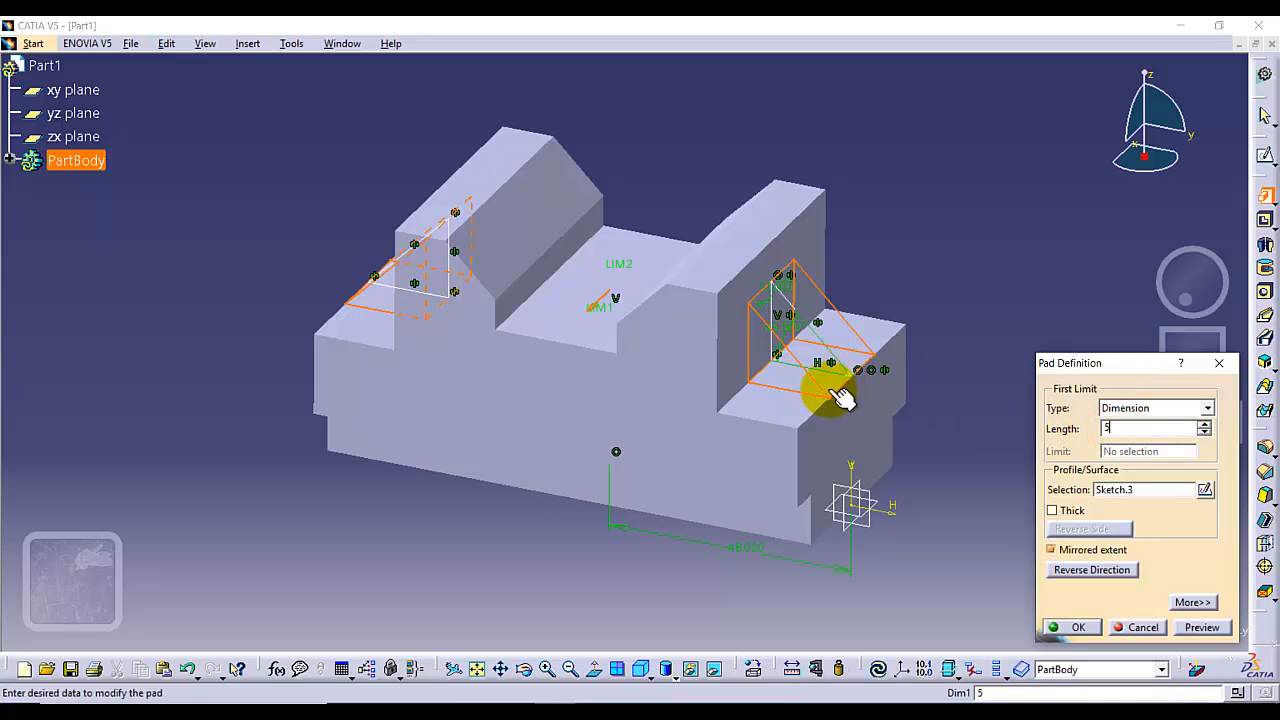
left_click(1068, 627)
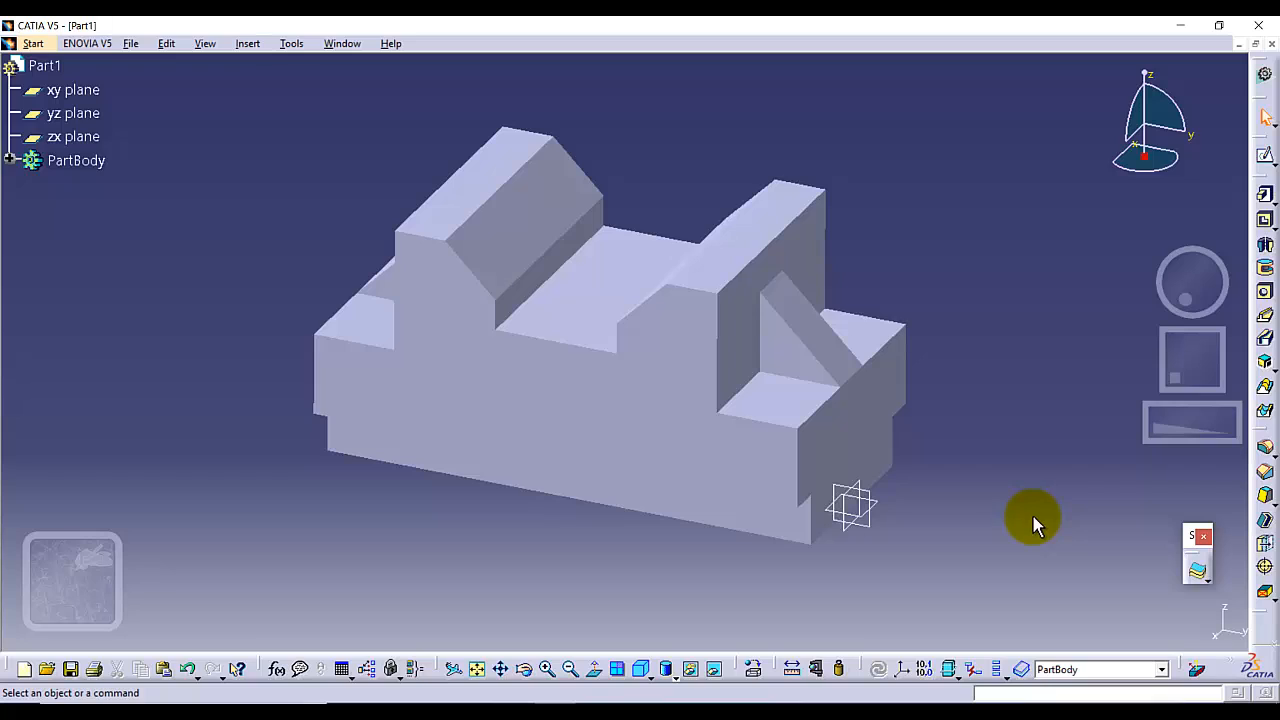